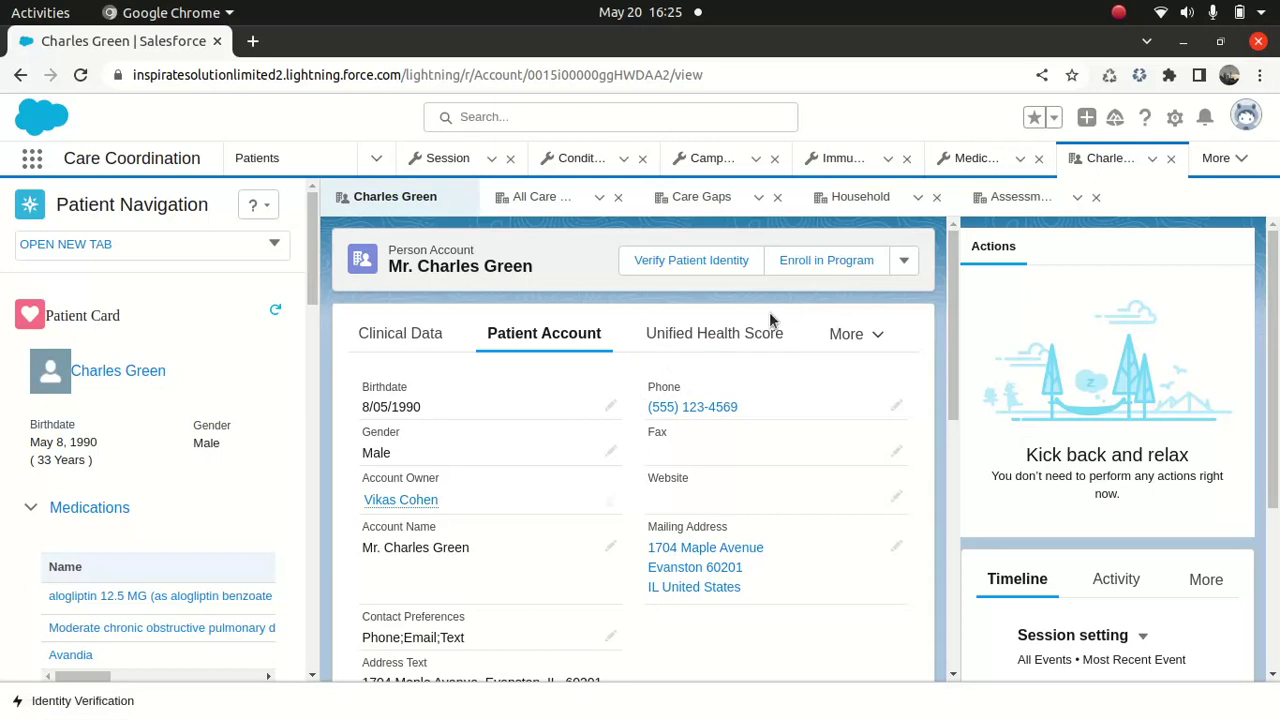
Show the patient record's Timeline tab, then open its record page for editing in Lightning App Builder
click(879, 341)
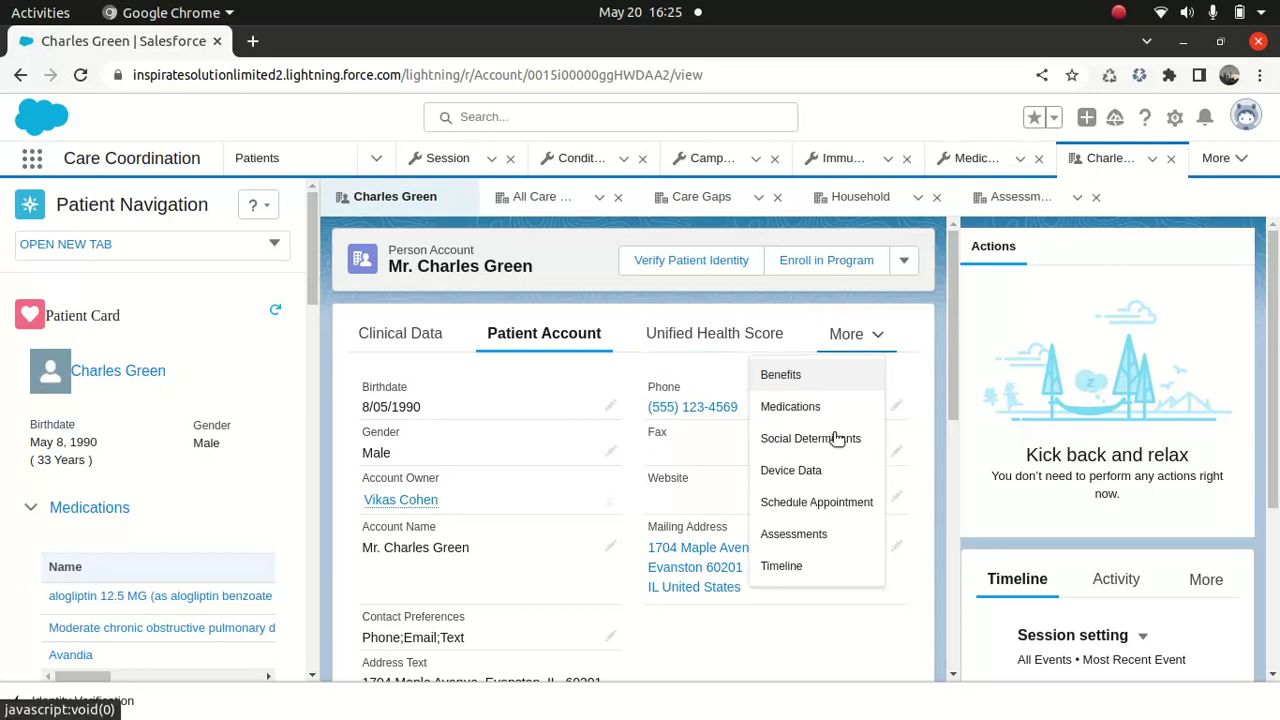
click(783, 566)
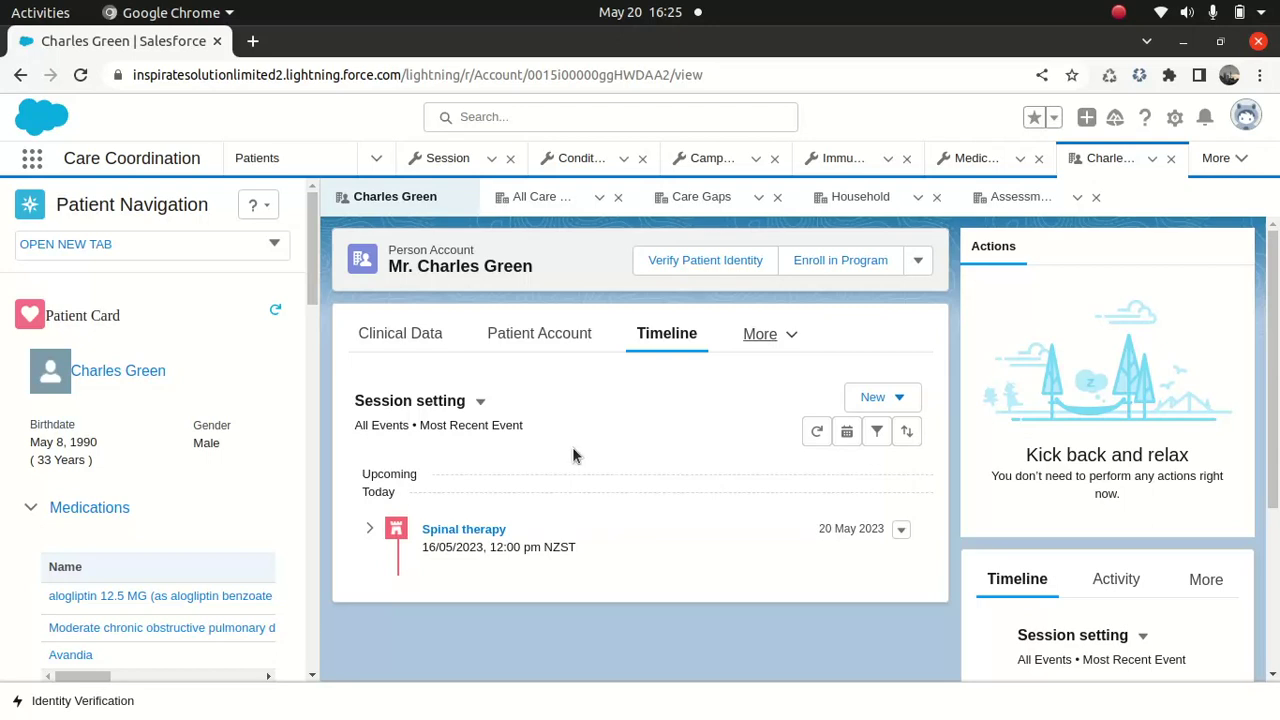
click(1176, 118)
click(1000, 410)
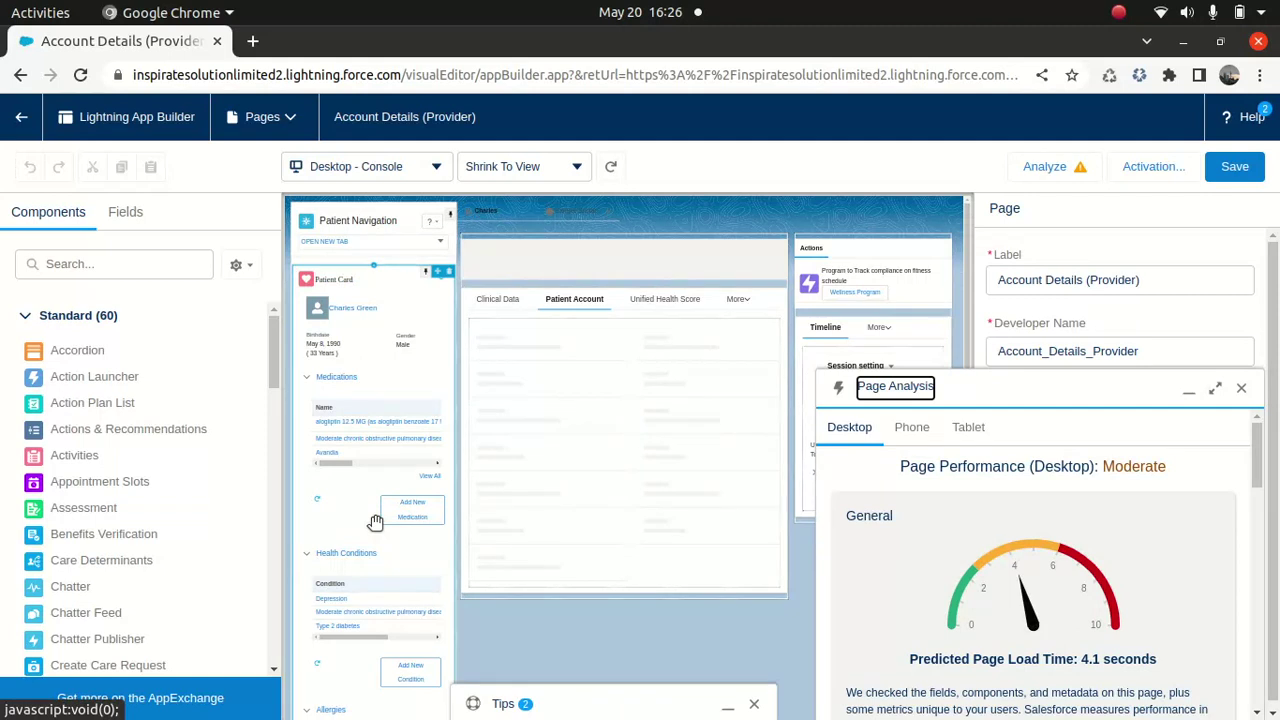
click(1241, 392)
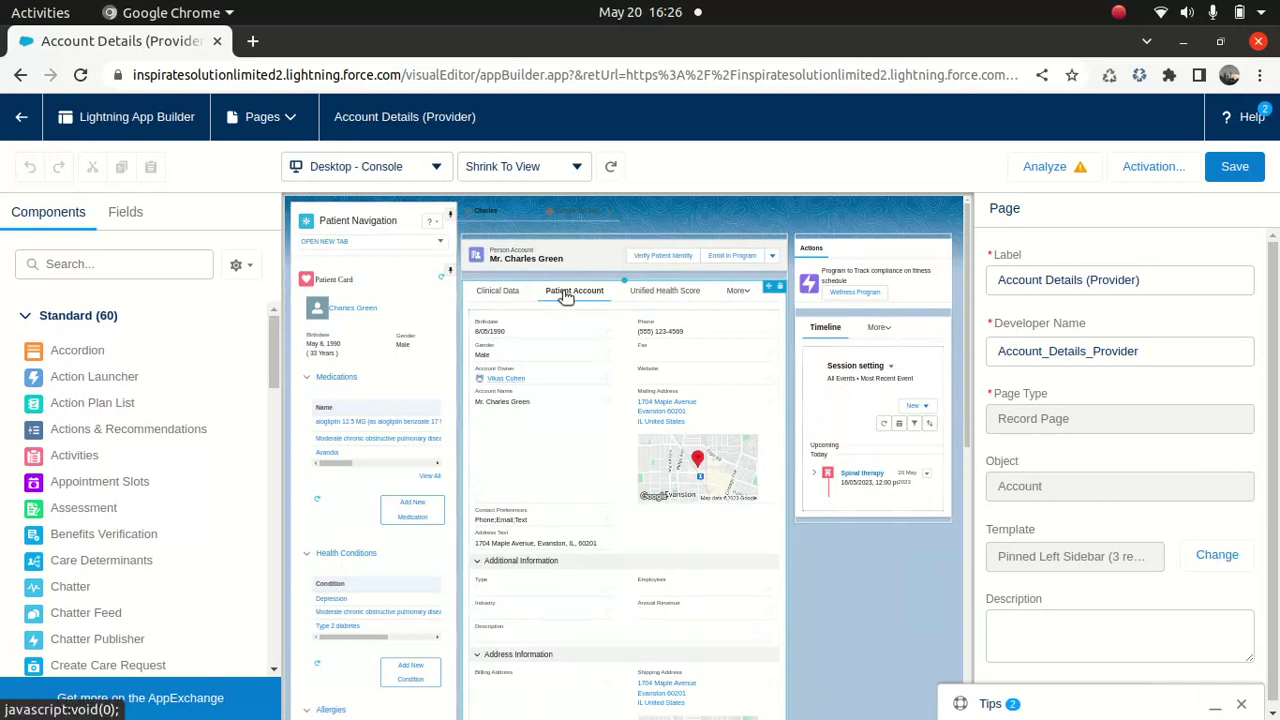
Inspect the tab list of the page's Tabs component, including the Timeline tab's label settings
click(634, 296)
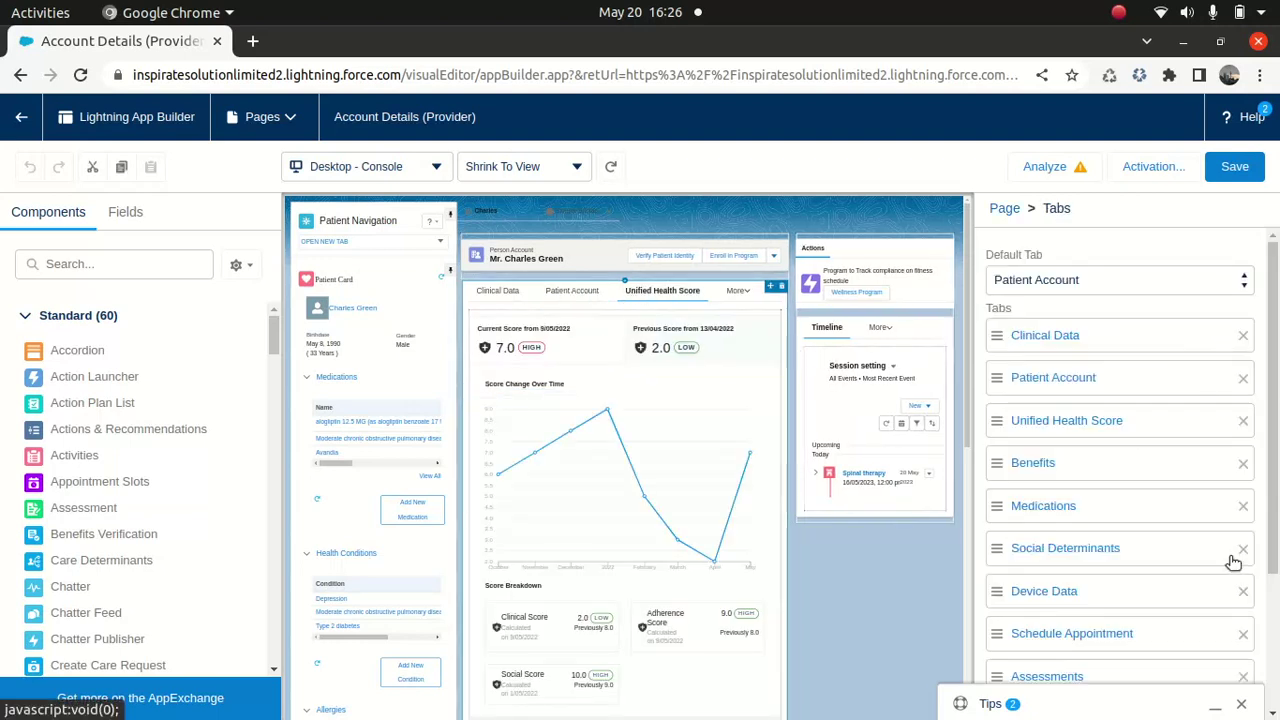
scroll(1277, 358, down, 2)
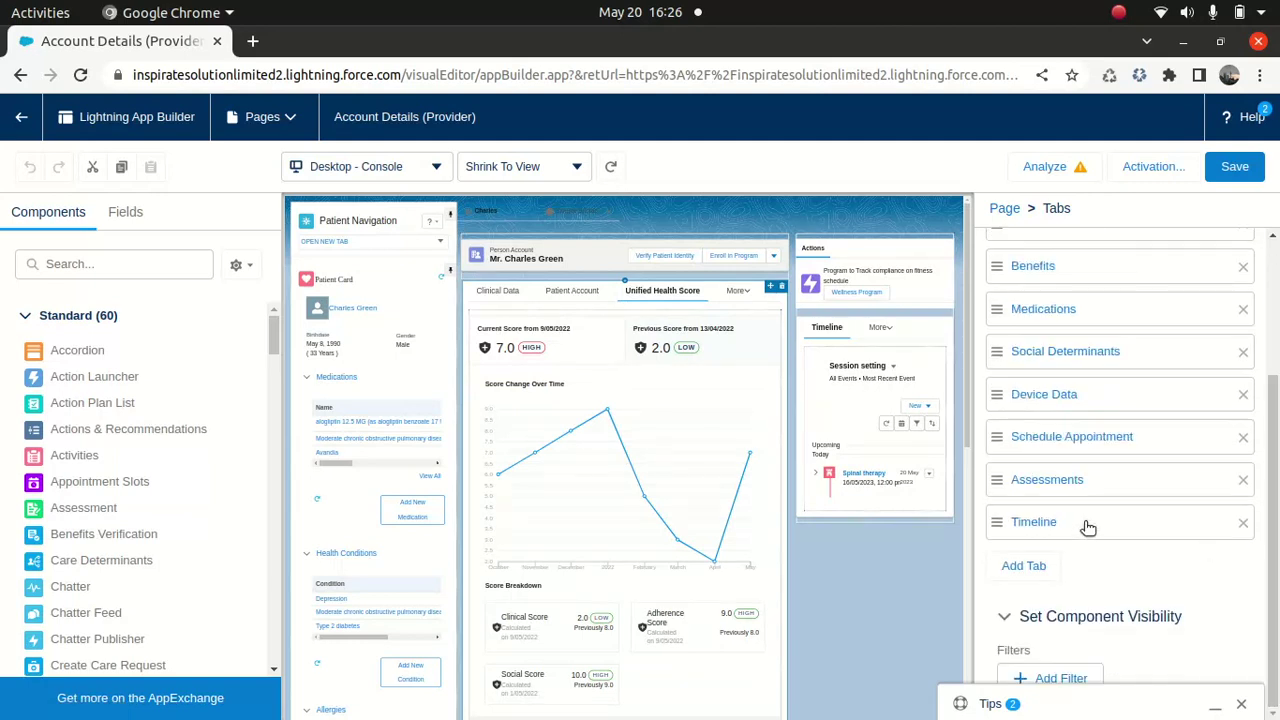
click(1028, 524)
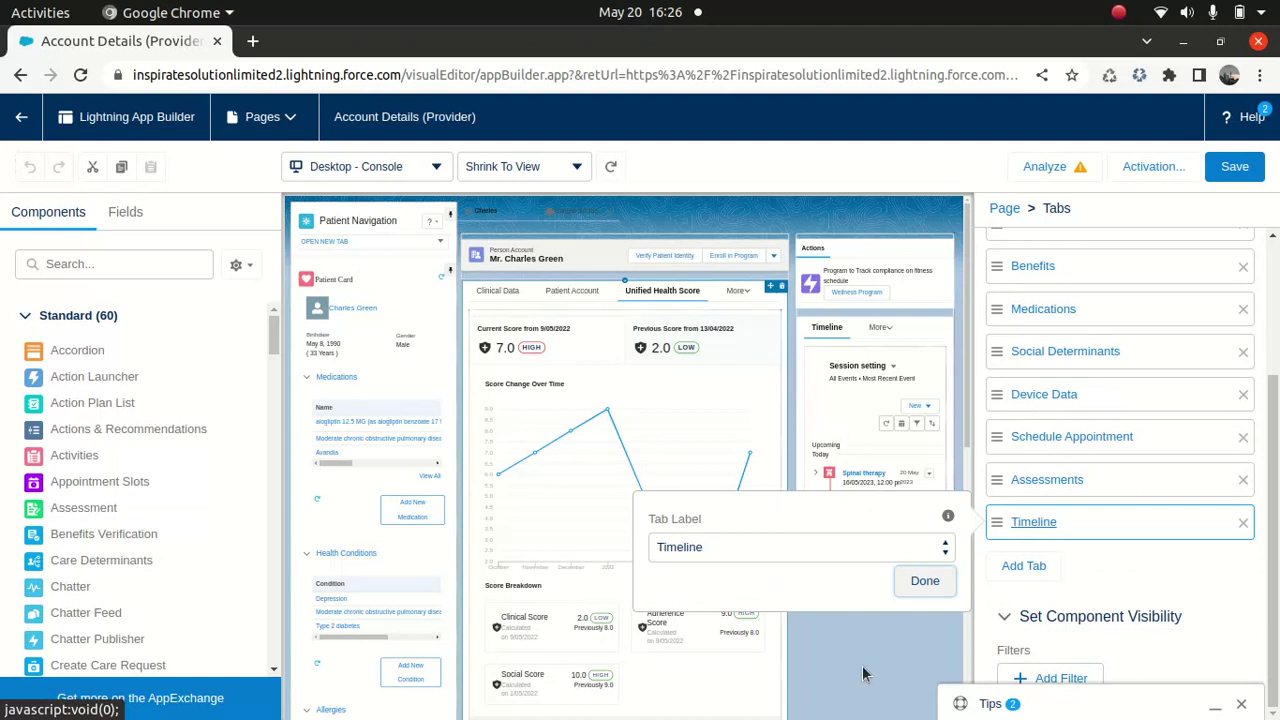
click(763, 366)
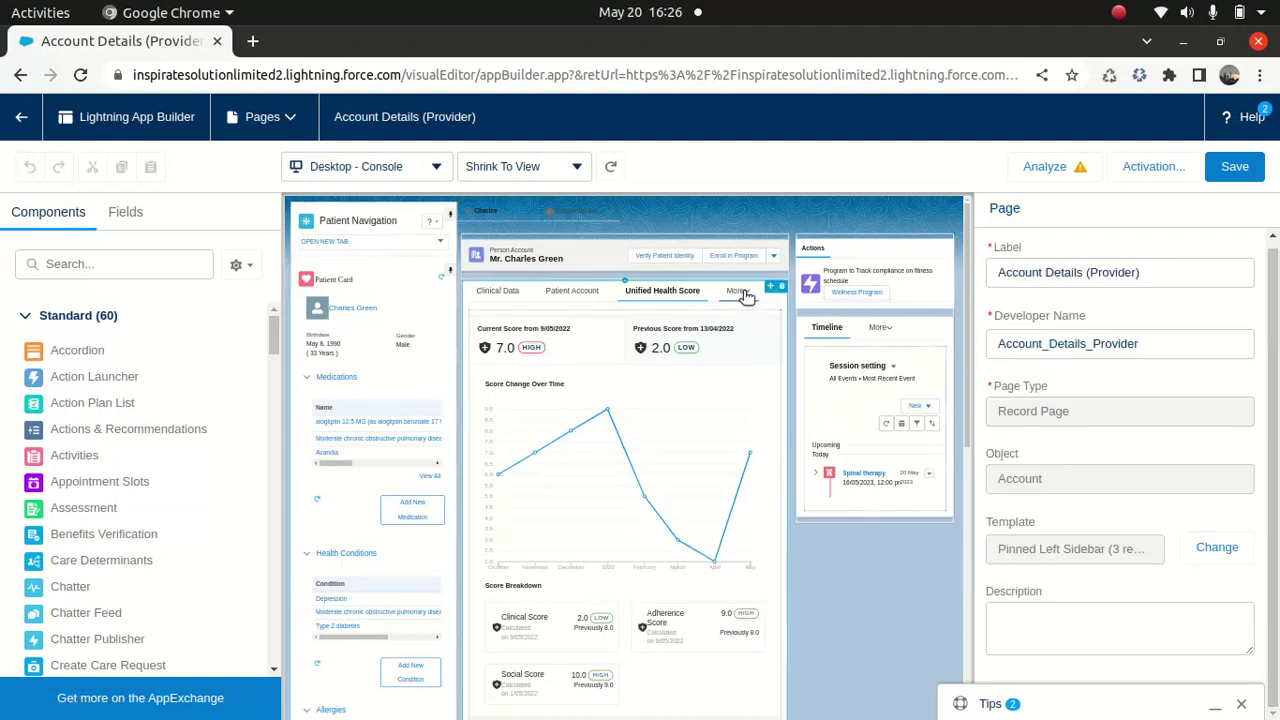
Display the Timeline tab on the page canvas and search the components for "time"
click(740, 290)
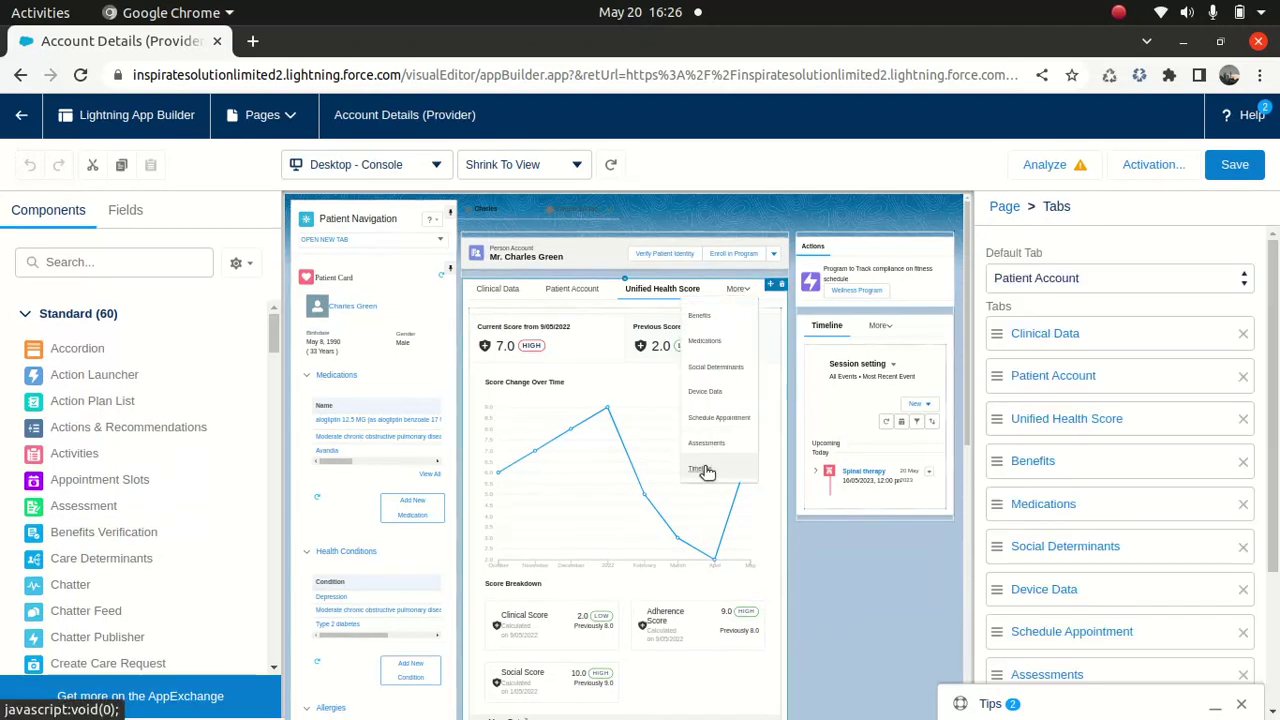
click(701, 465)
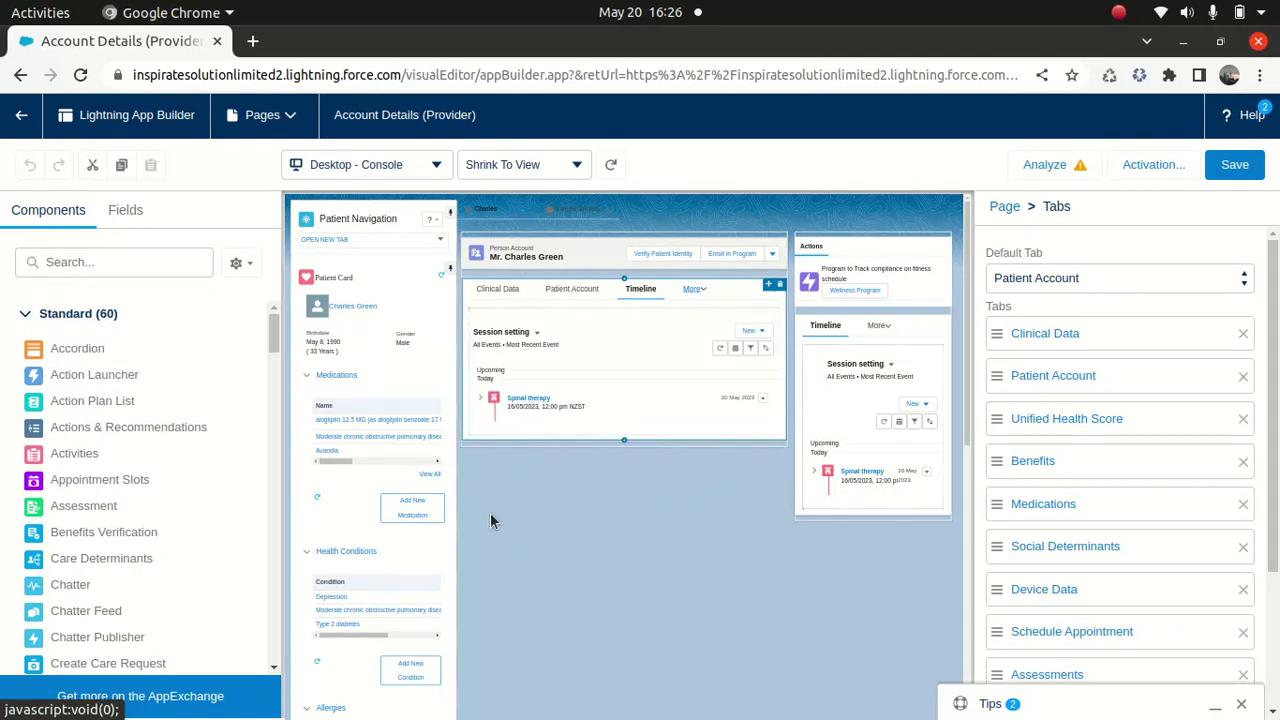
click(123, 264)
text(time)
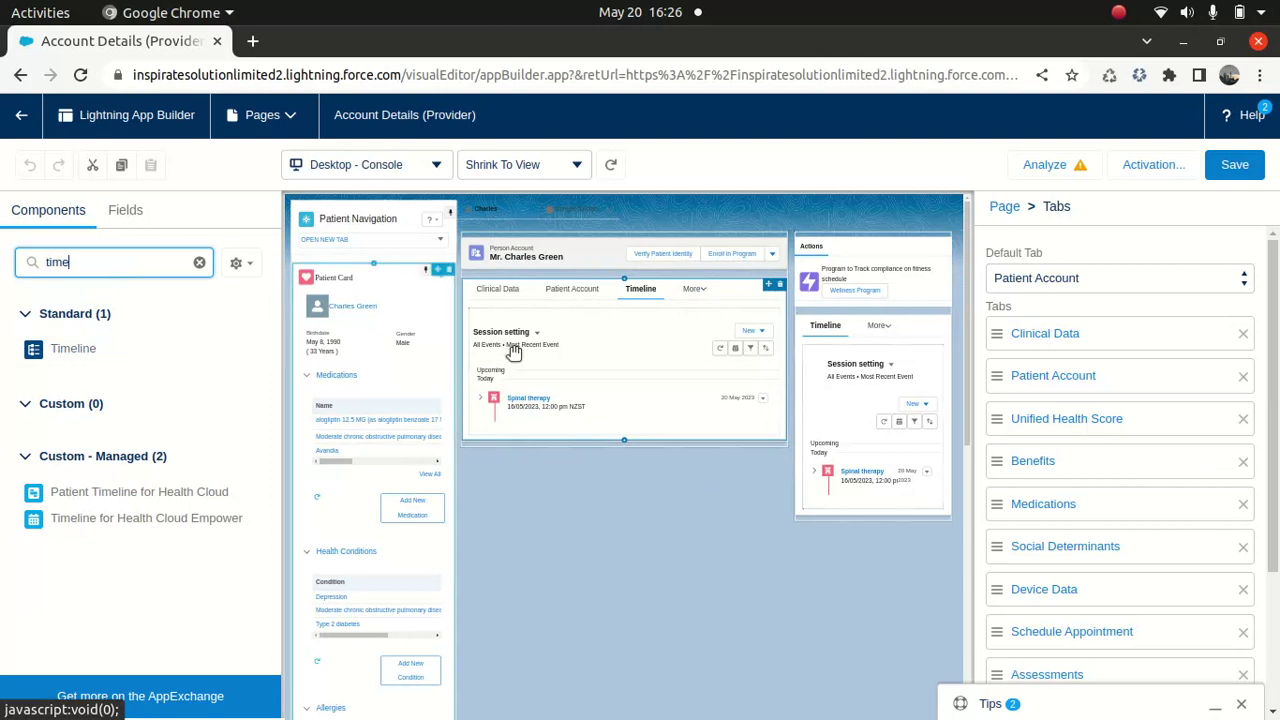
drag(71, 352, 483, 528)
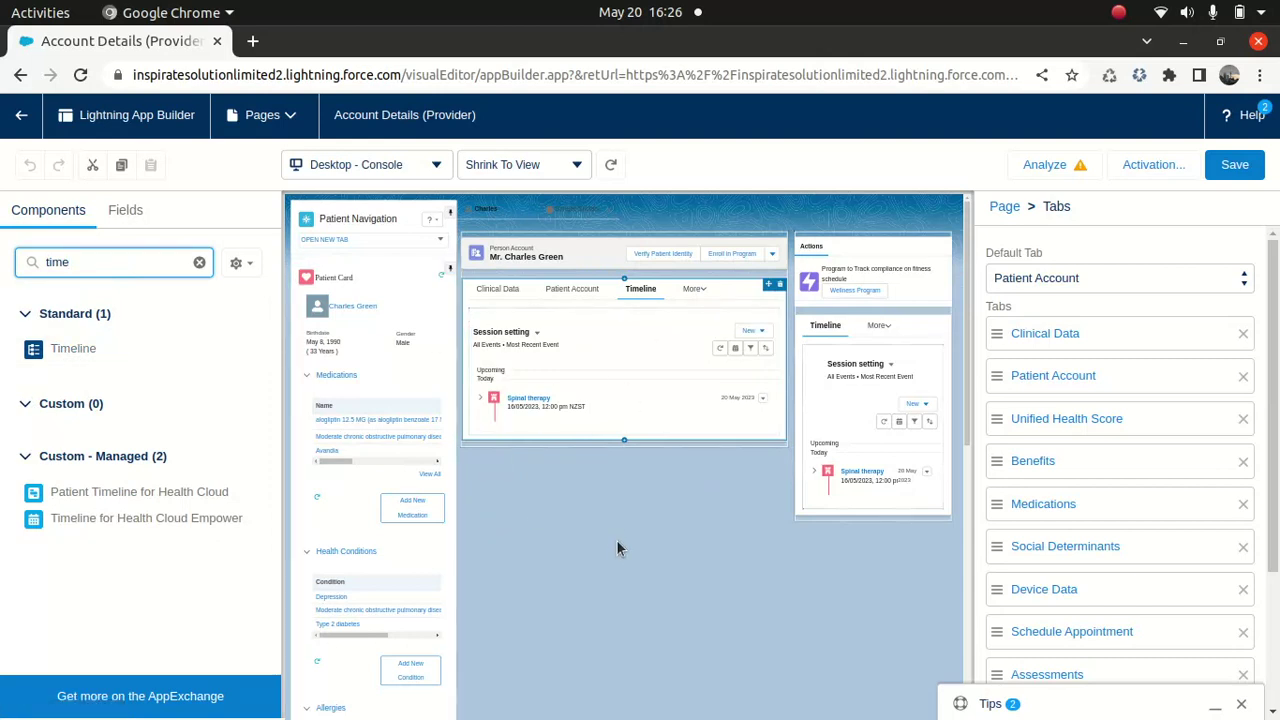
Add Clinical Data and Engagement Data to the Timeline component's configurations and save the page
click(626, 380)
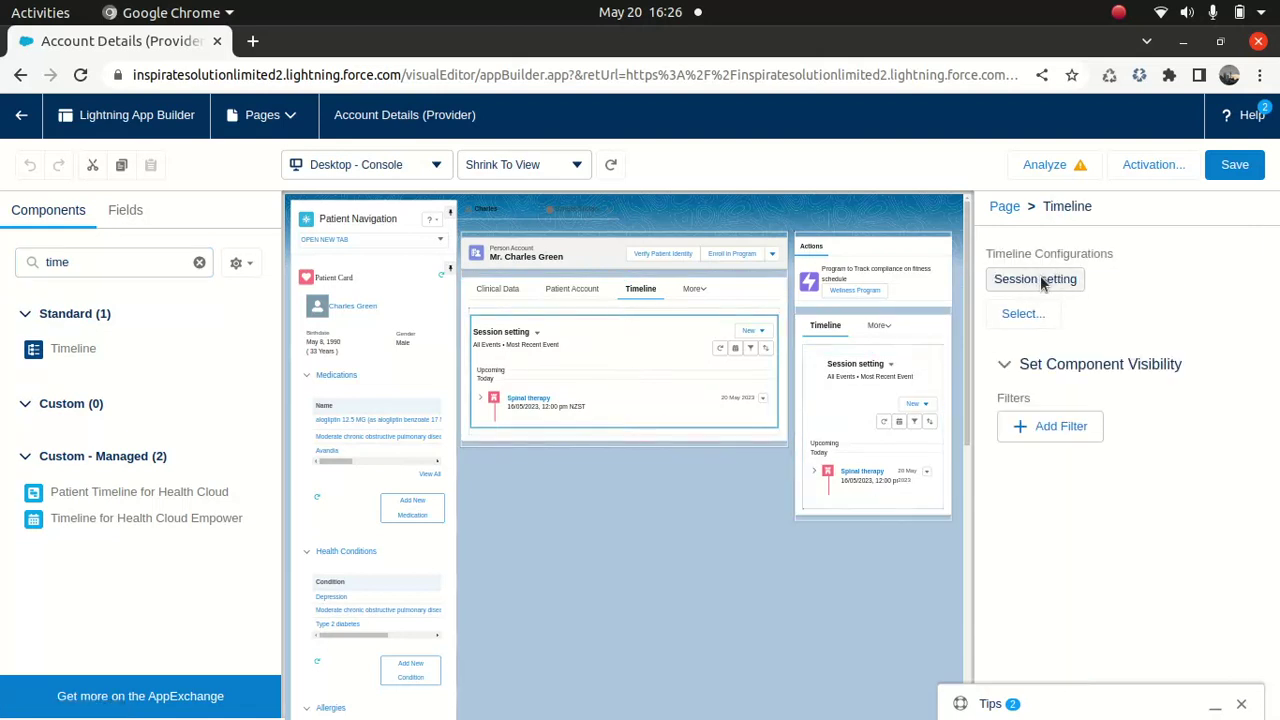
click(1023, 314)
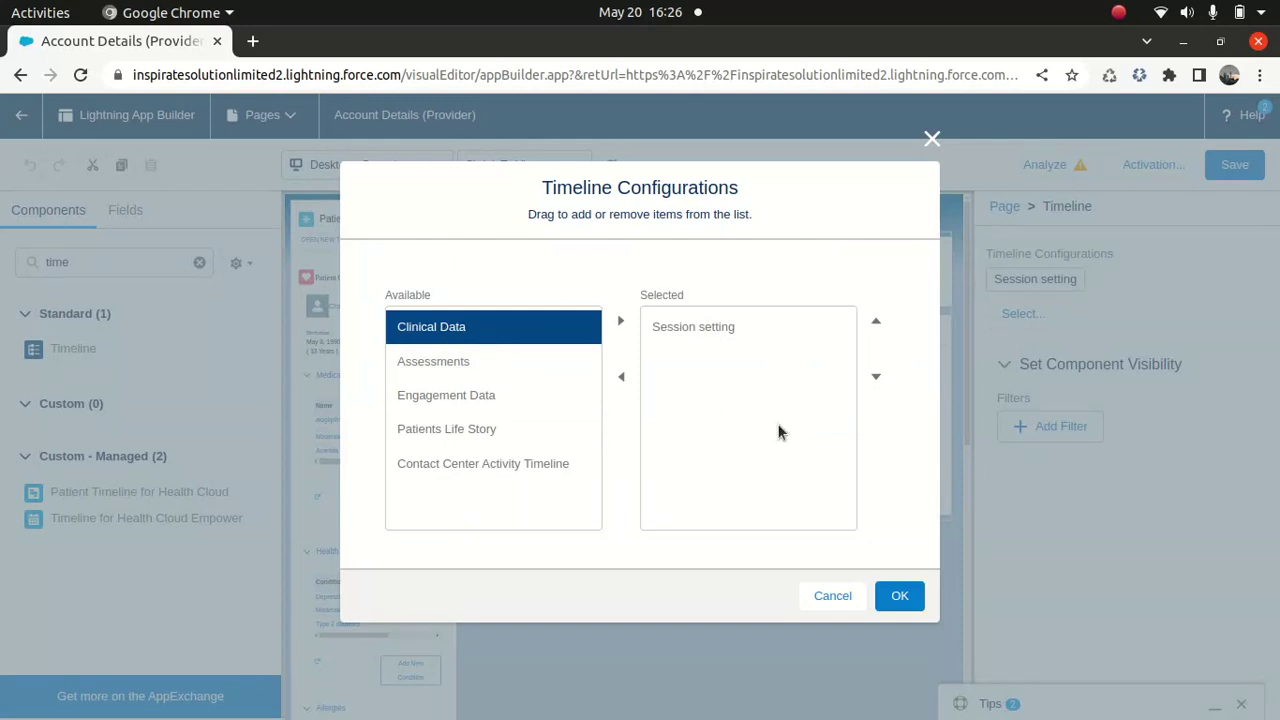
click(619, 323)
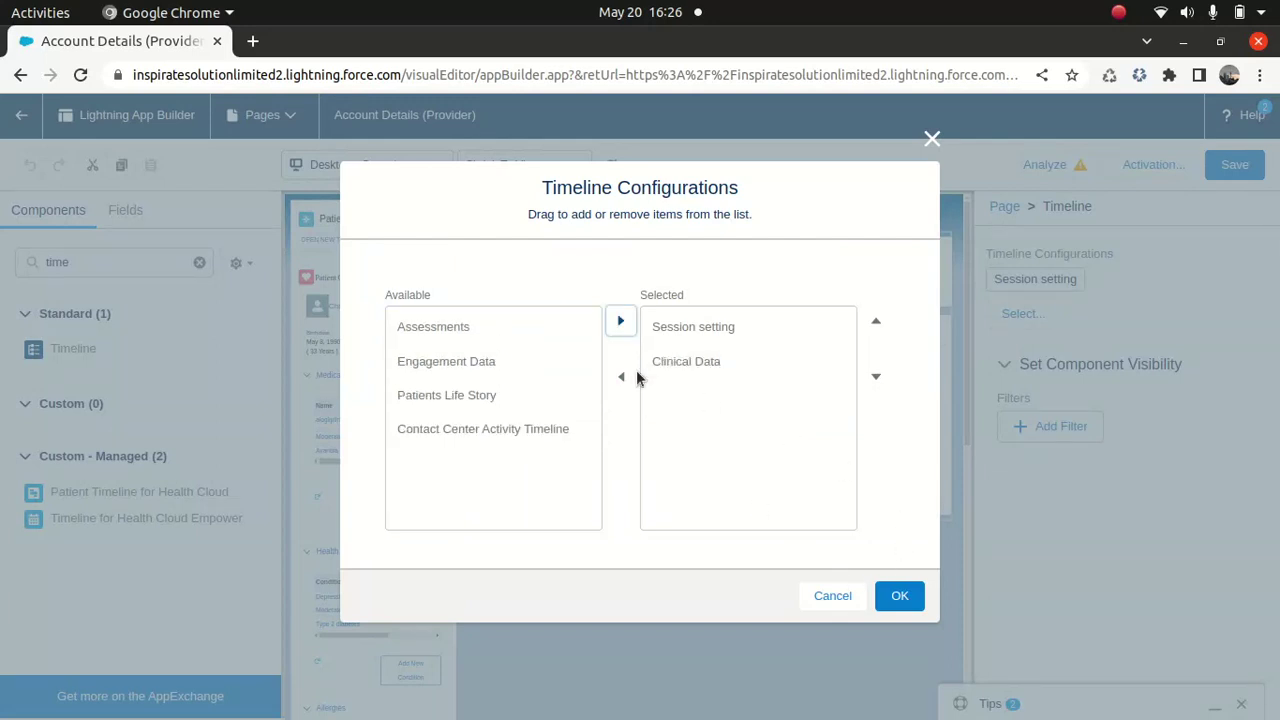
click(488, 364)
click(620, 321)
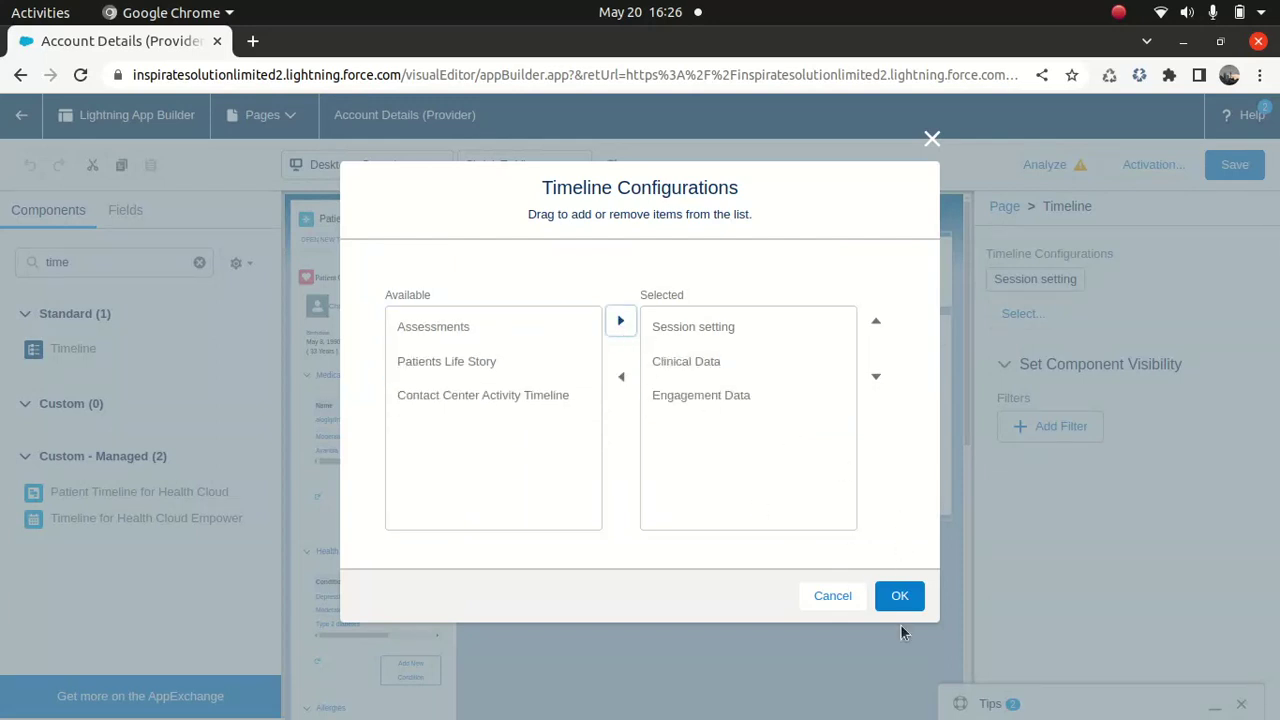
click(899, 596)
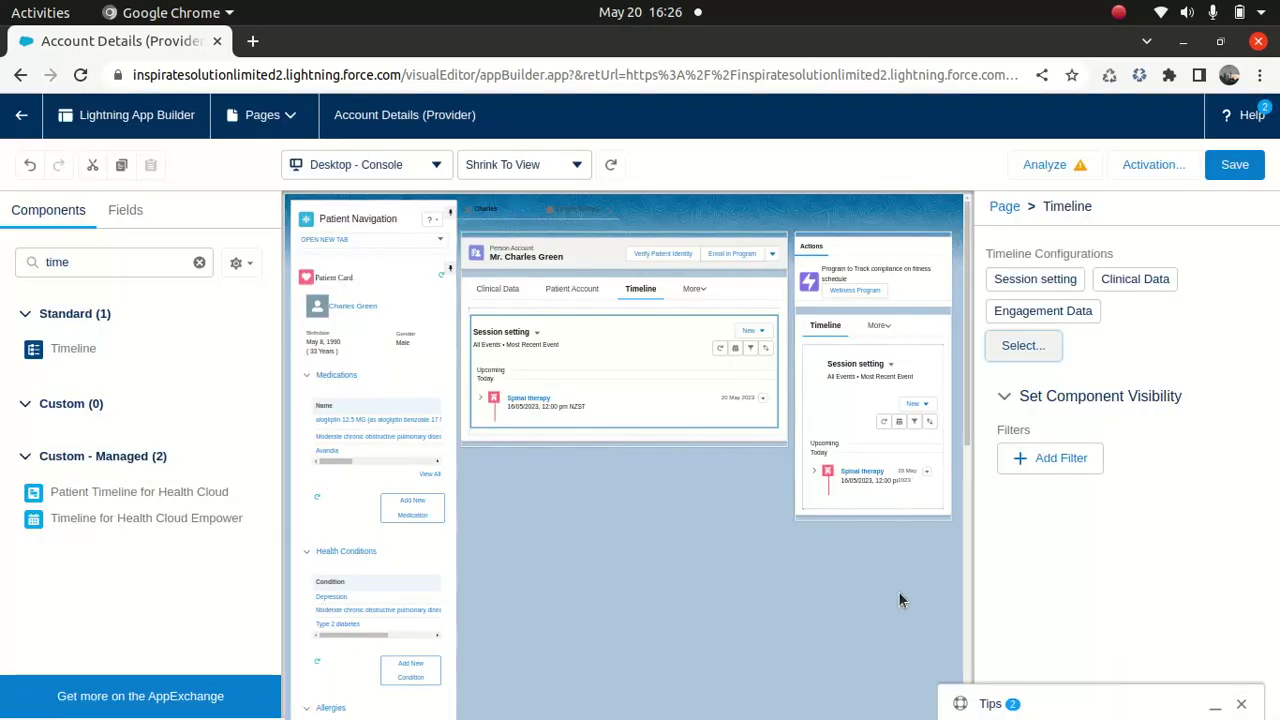
click(1235, 166)
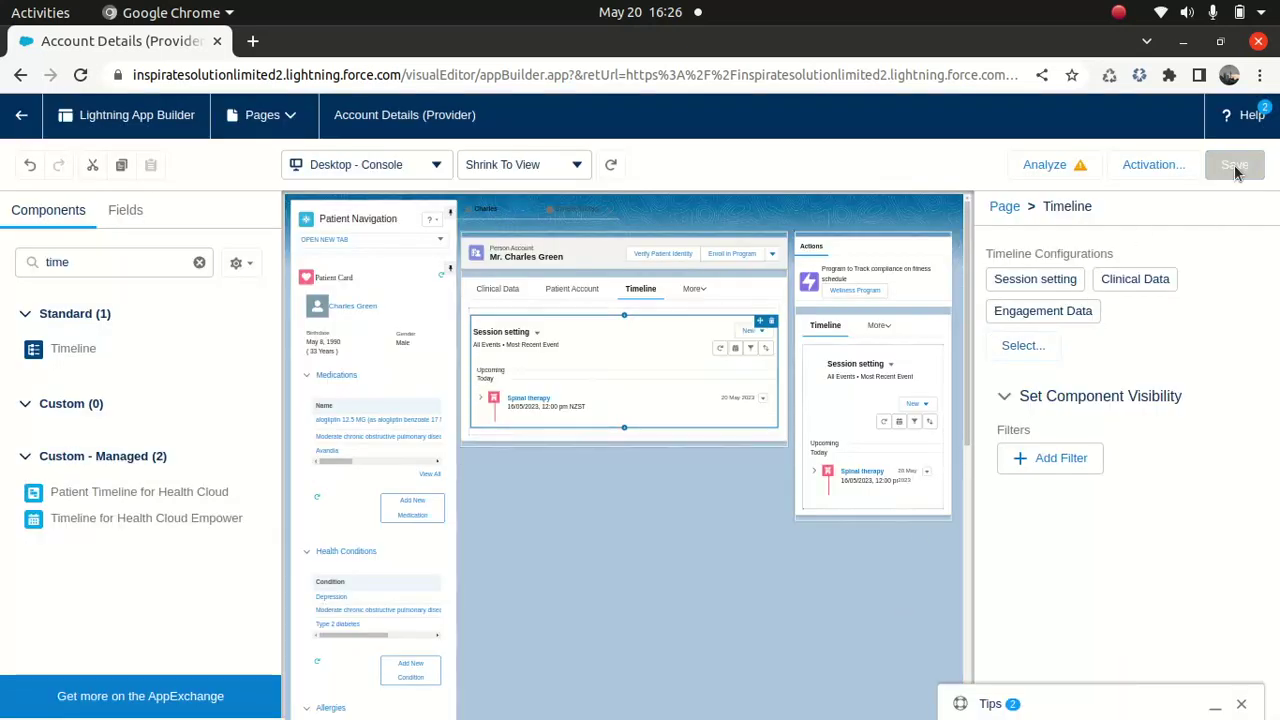
Review the page's activation assignments without changing them, and save the Account Details (Provider) page again
click(1153, 164)
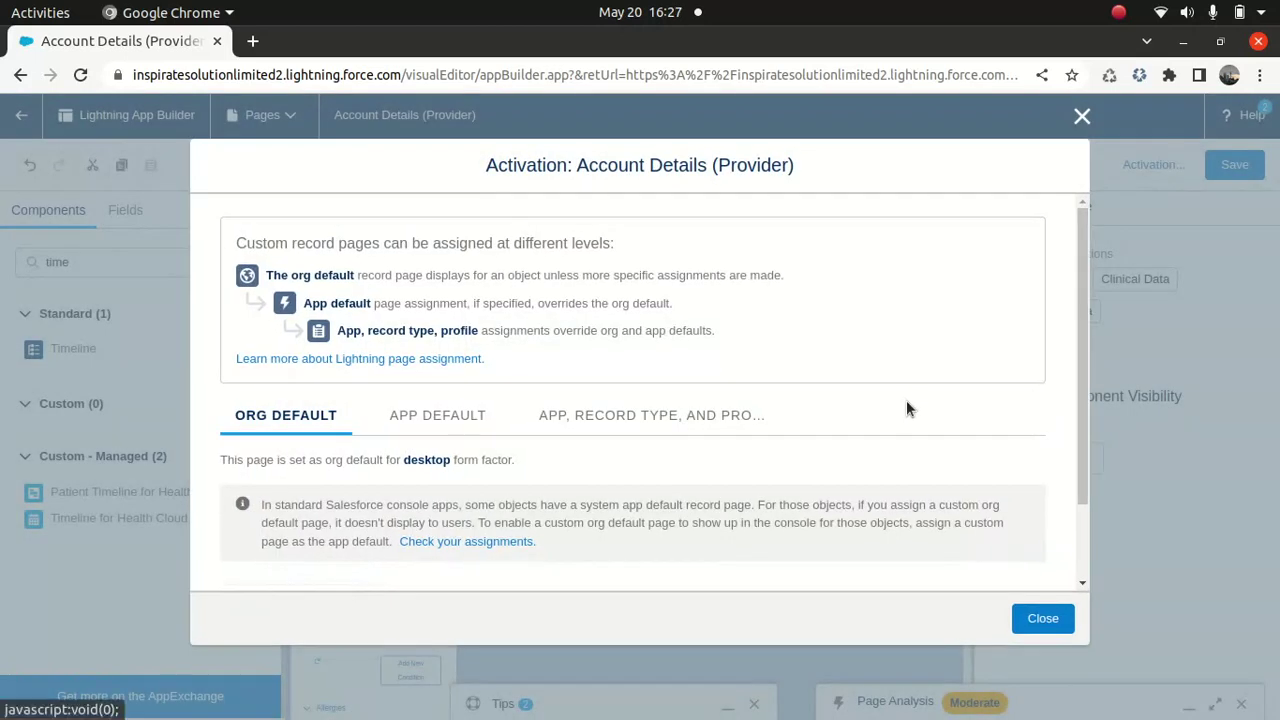
scroll(1063, 490, down, 2)
scroll(1067, 446, up, 1)
scroll(1067, 446, down, 1)
click(1043, 618)
click(1231, 174)
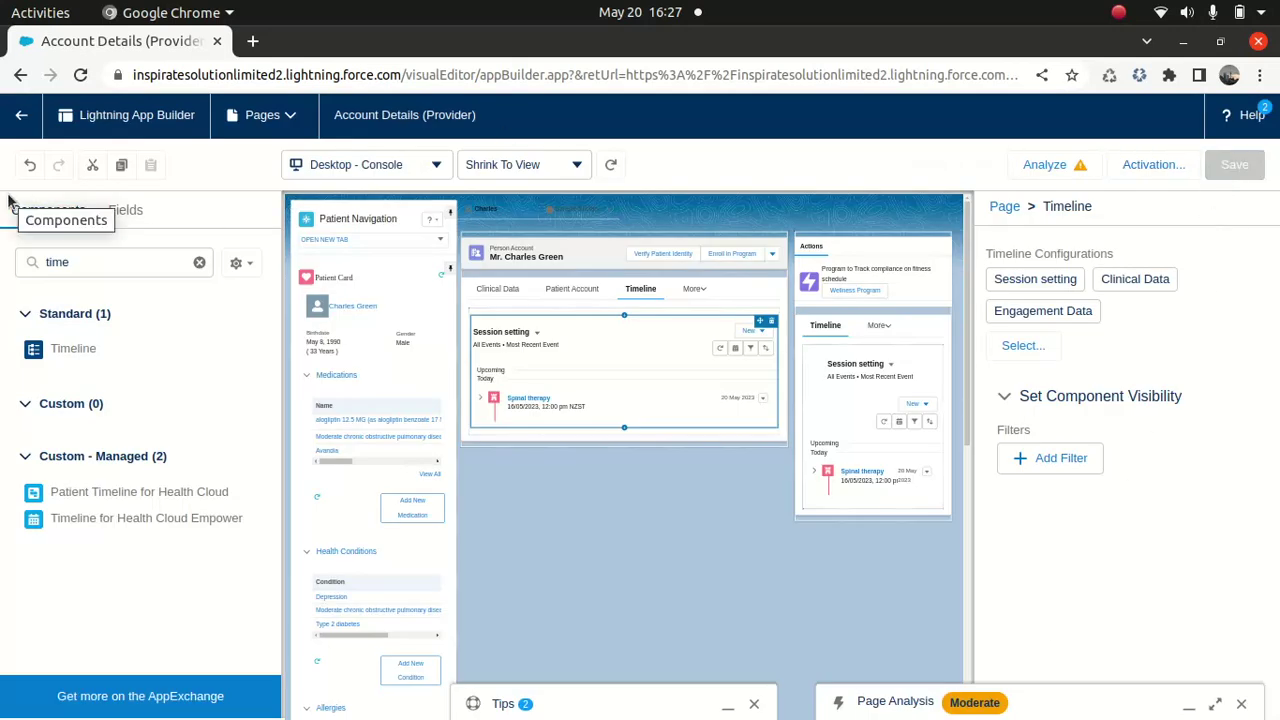
Return to the patient's record from the page editor and show its Timeline tab
click(21, 114)
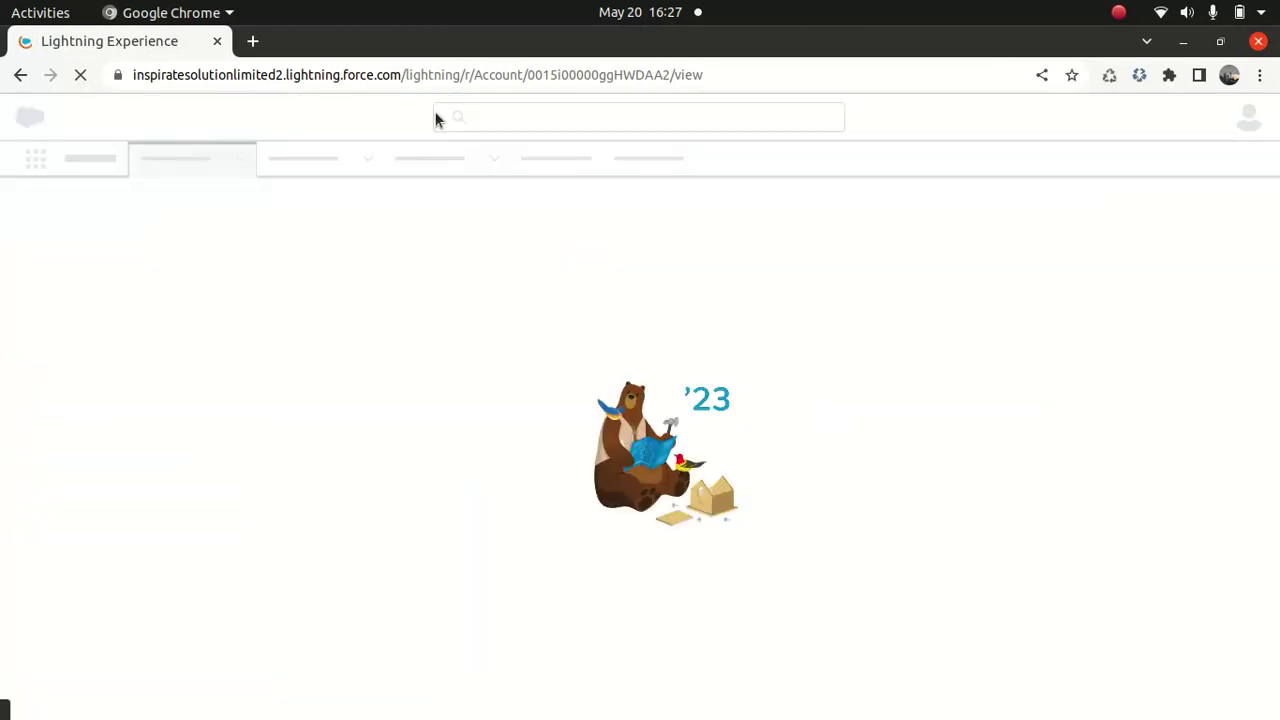
click(751, 73)
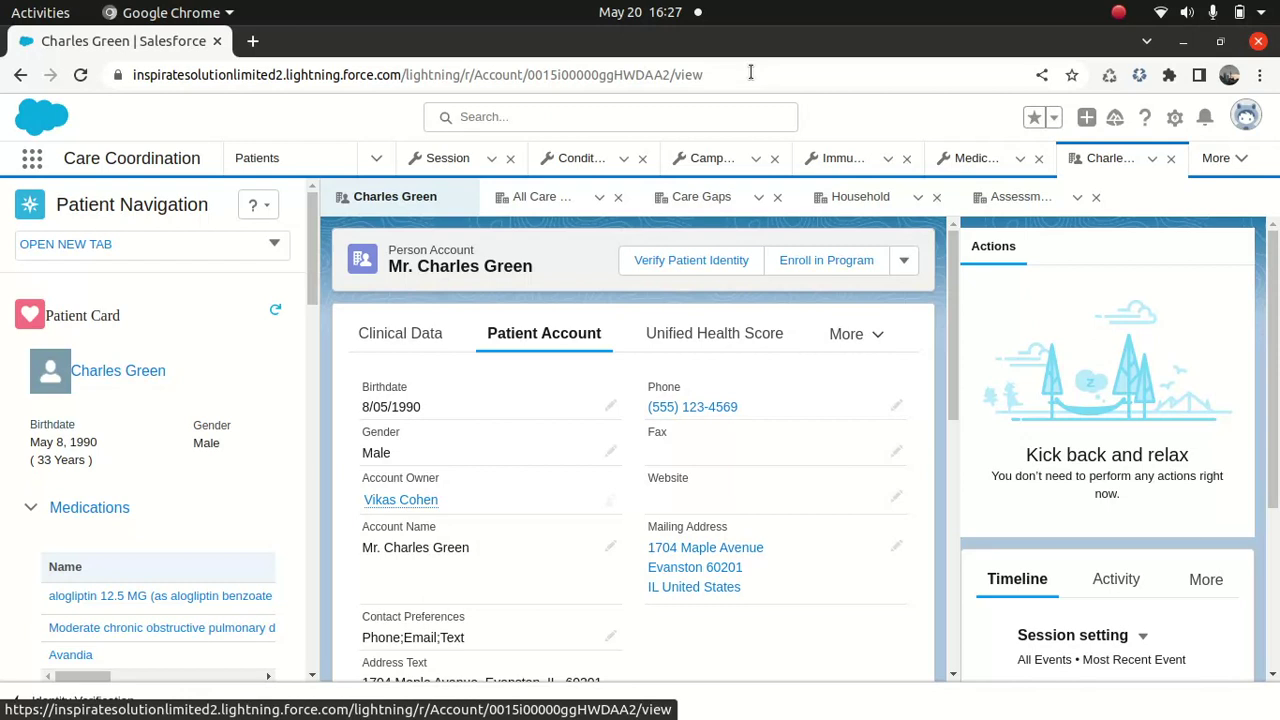
click(880, 341)
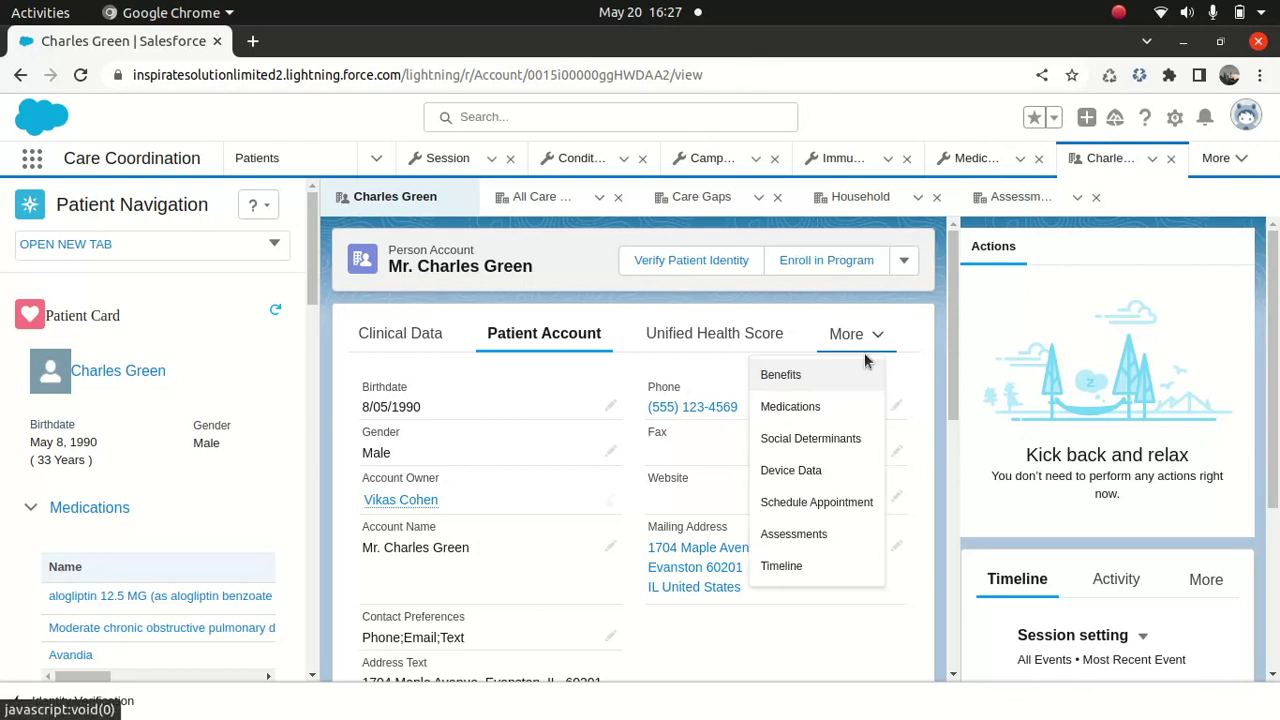
click(794, 567)
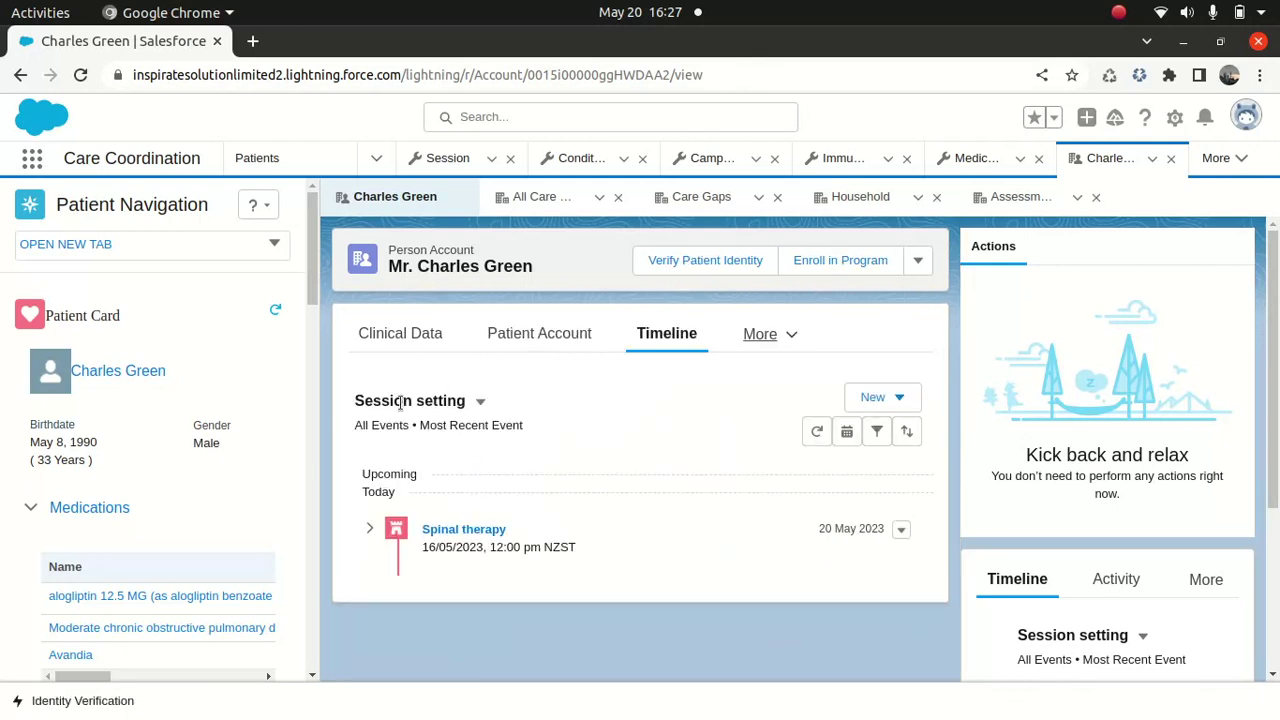
Switch the patient's timeline view to Clinical Data and back to Session setting
click(480, 403)
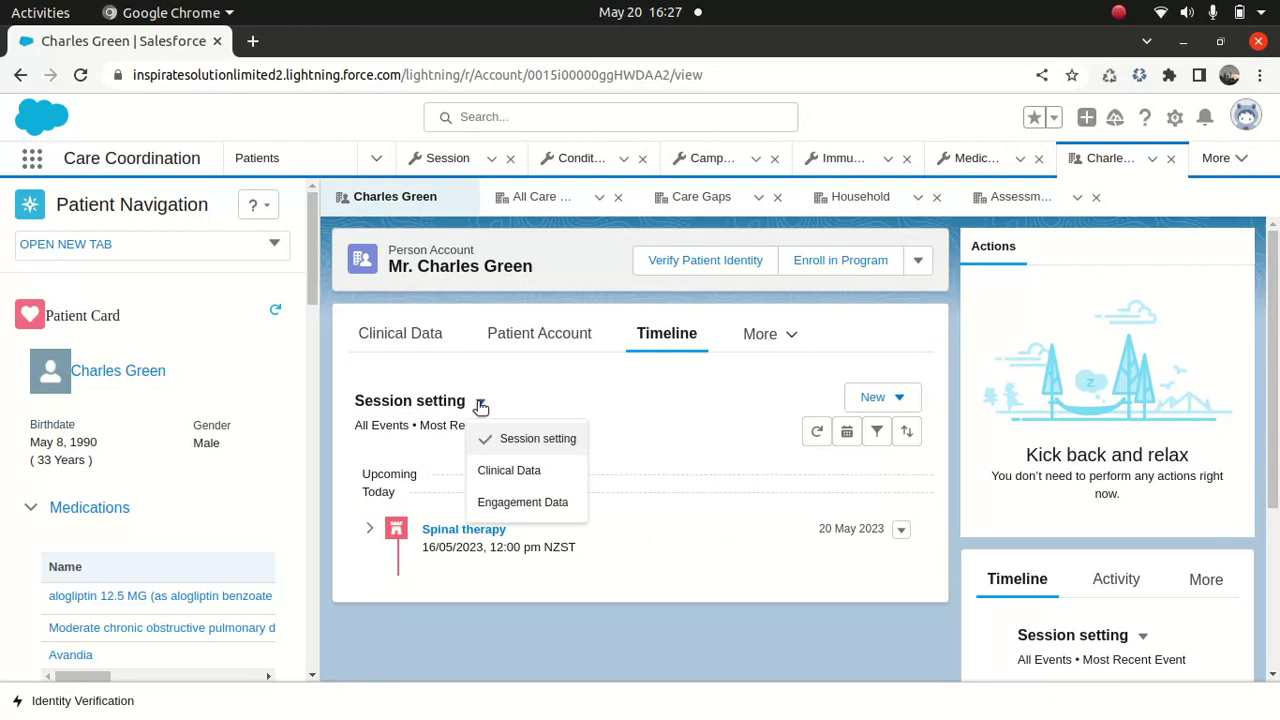
click(518, 478)
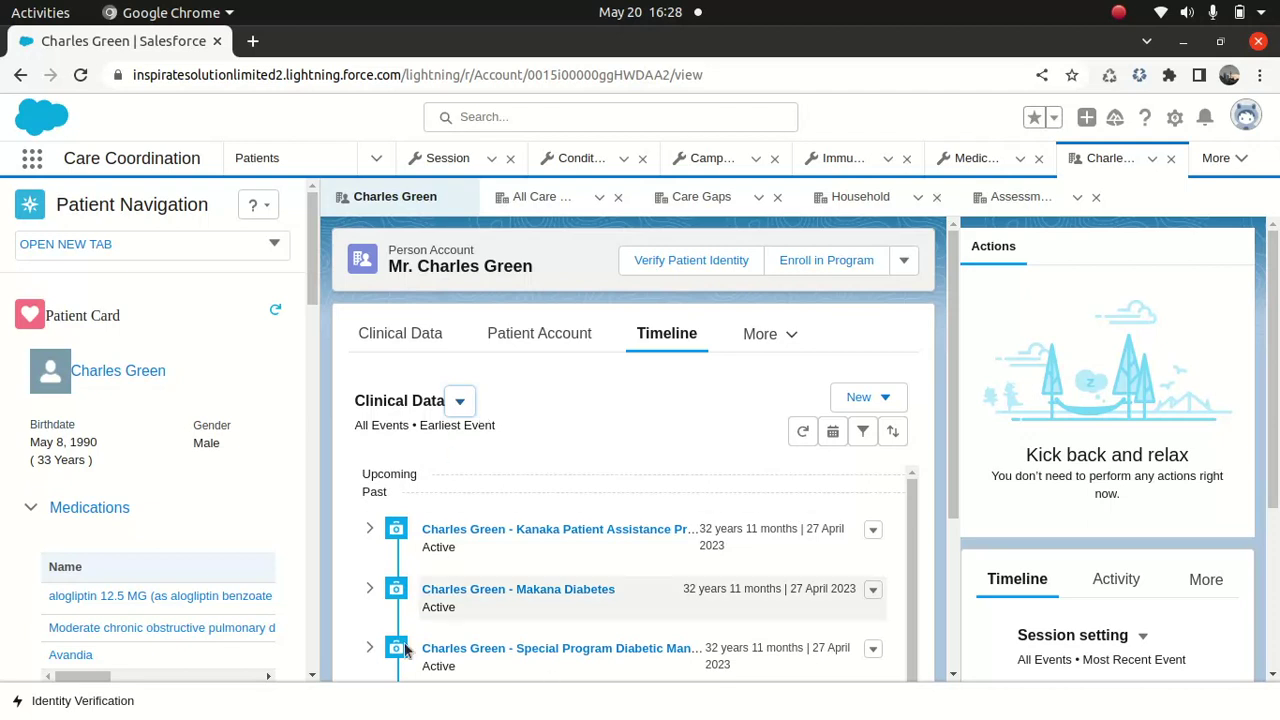
click(462, 401)
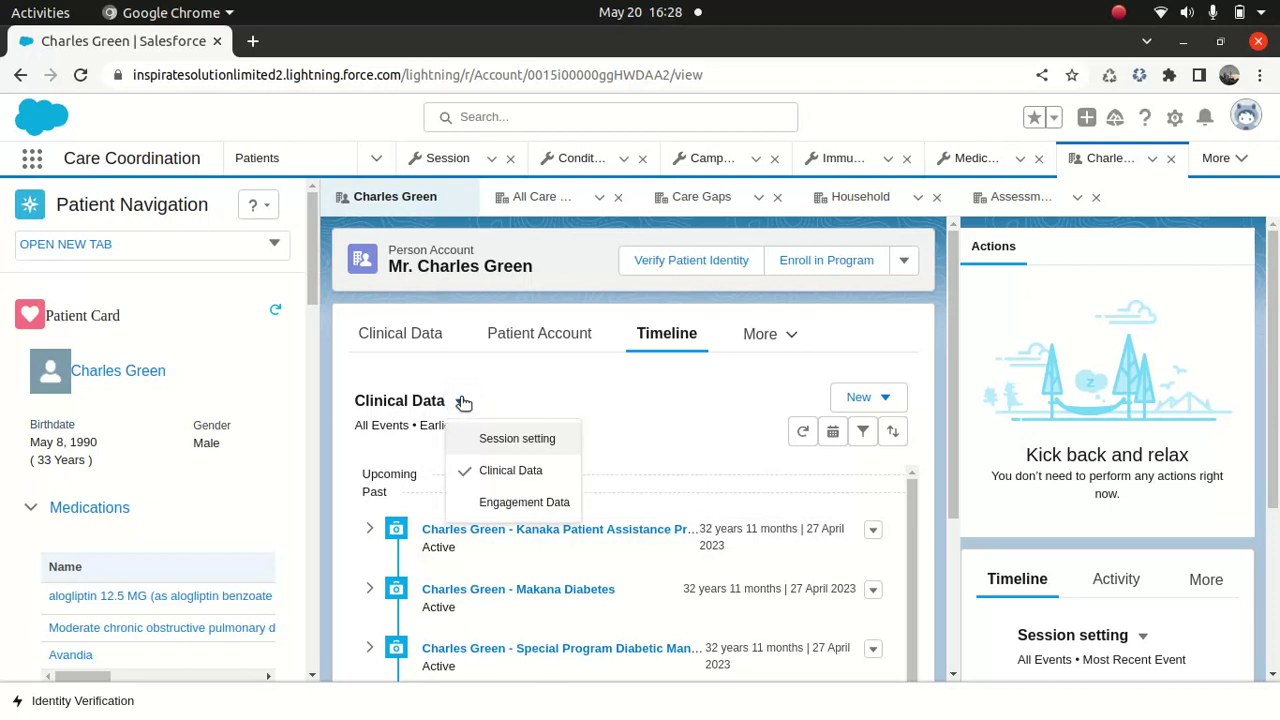
click(503, 446)
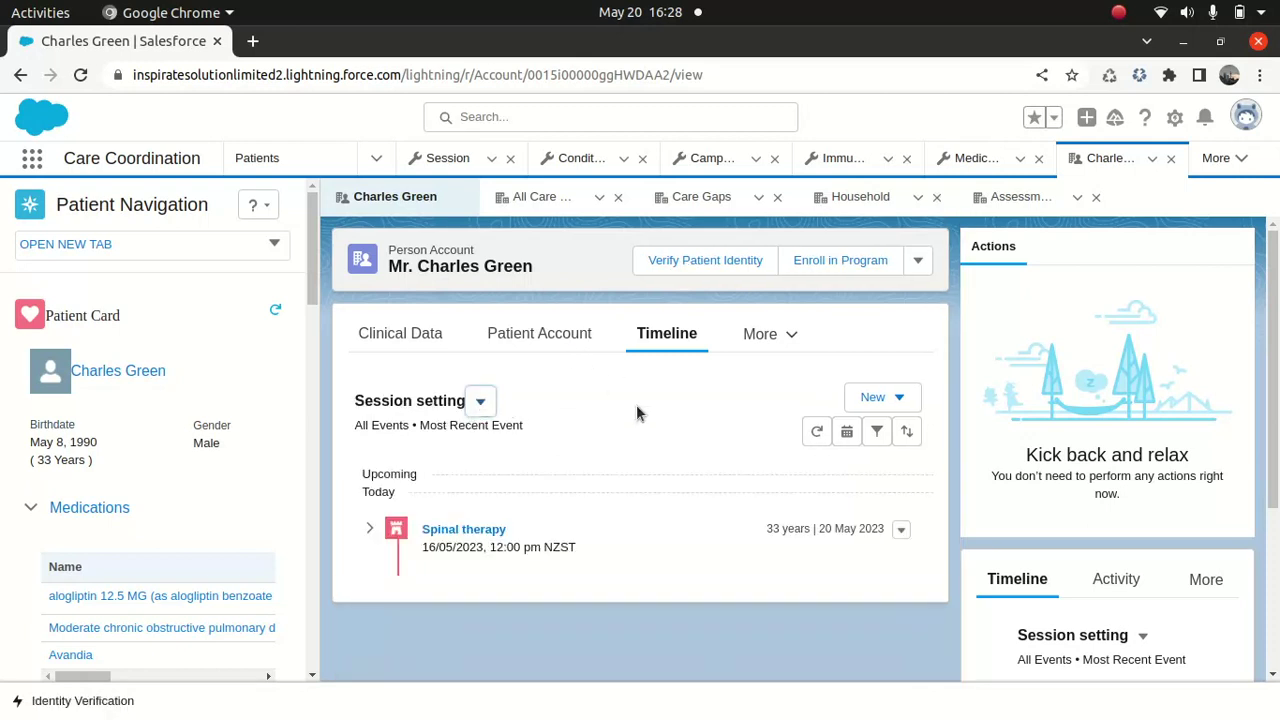
Reopen the record page in Lightning App Builder and display its Timeline tab on the canvas
click(1175, 117)
click(999, 406)
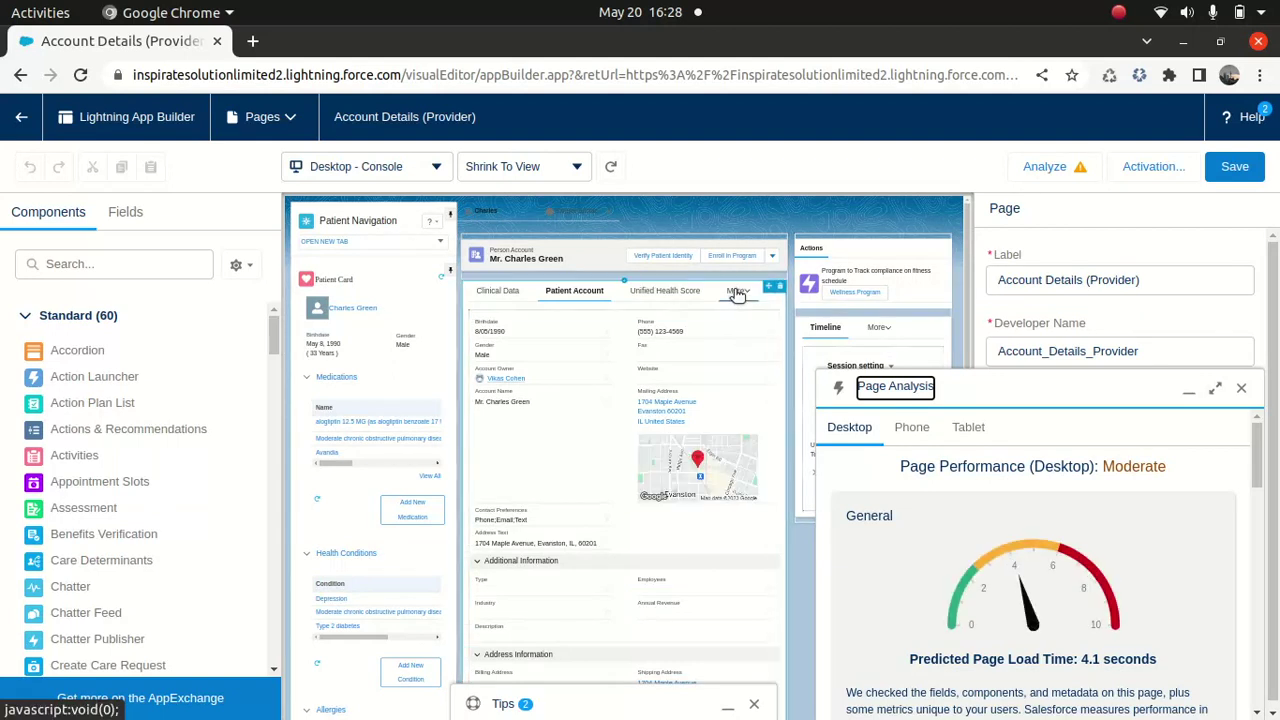
click(739, 289)
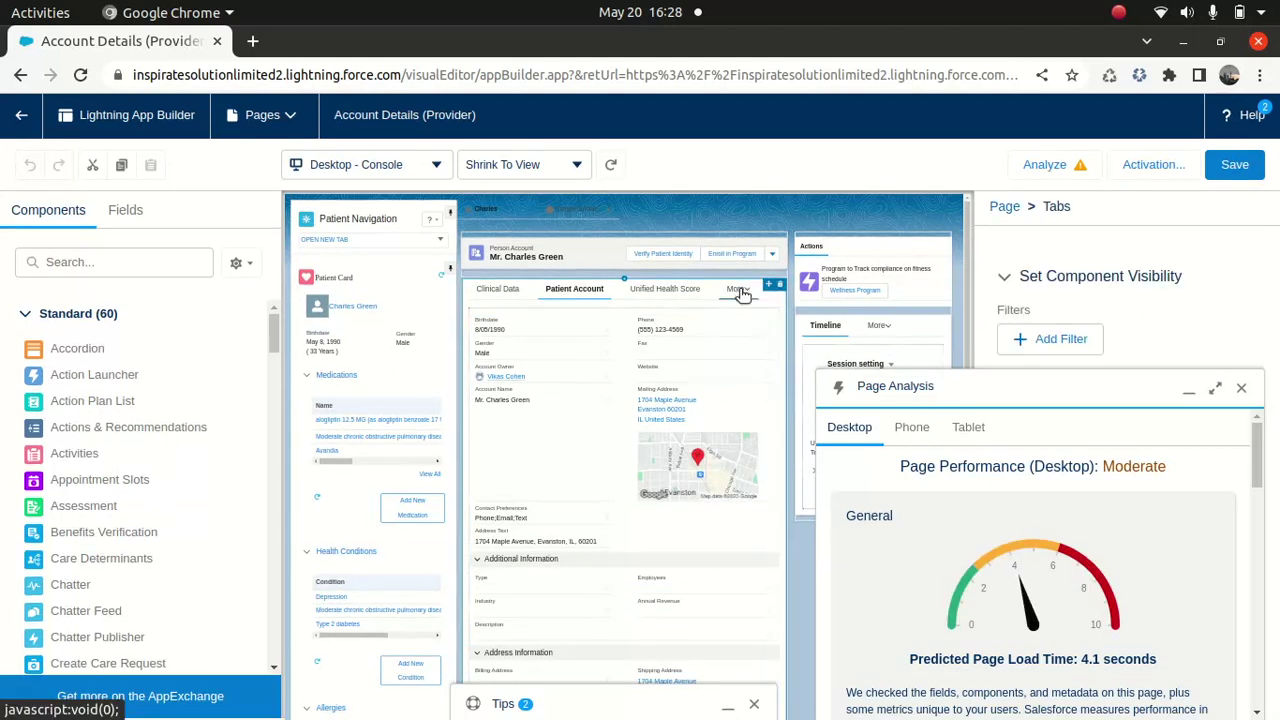
click(739, 289)
click(699, 467)
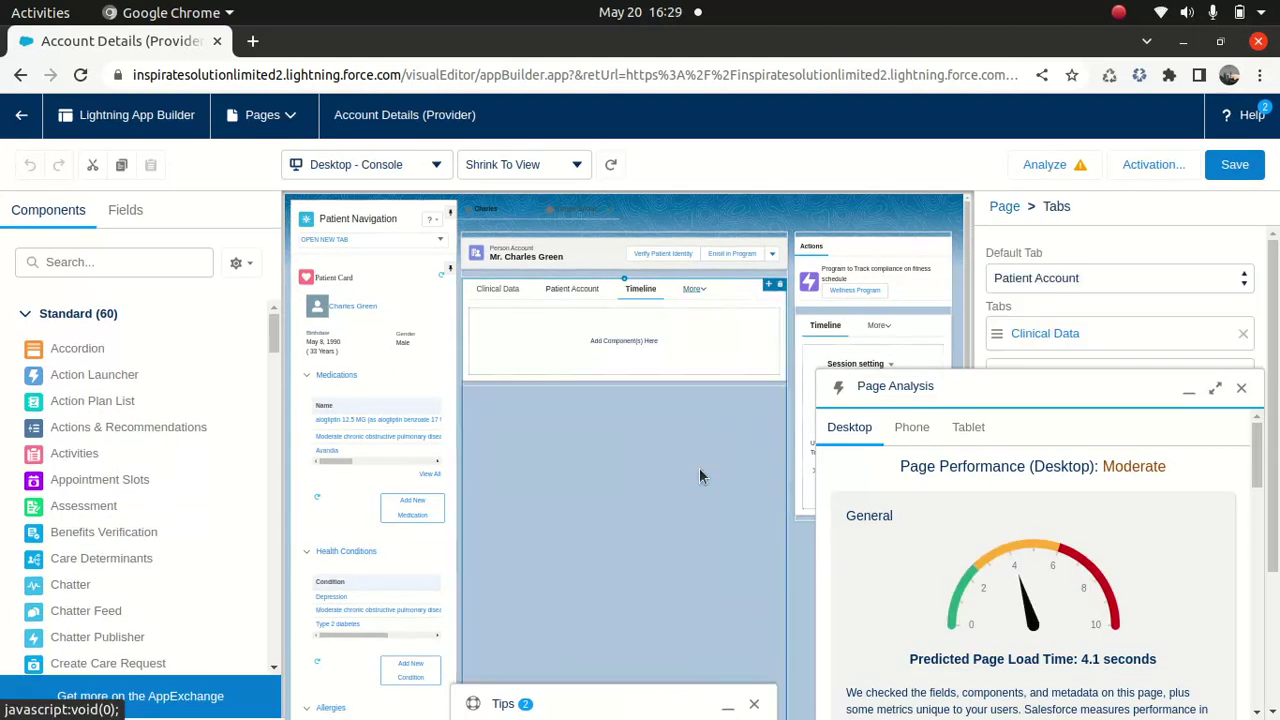
click(1242, 389)
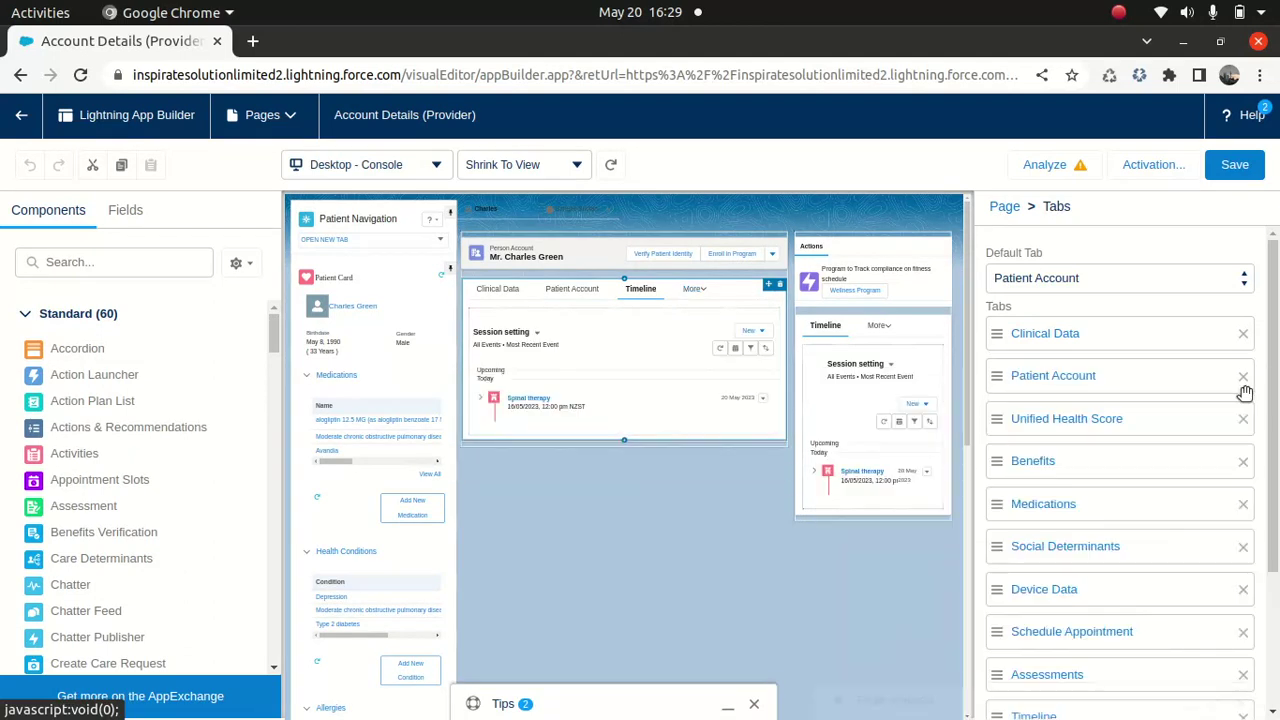
Review the available and selected configurations of the page's Timeline component, leaving the selection unchanged
click(613, 364)
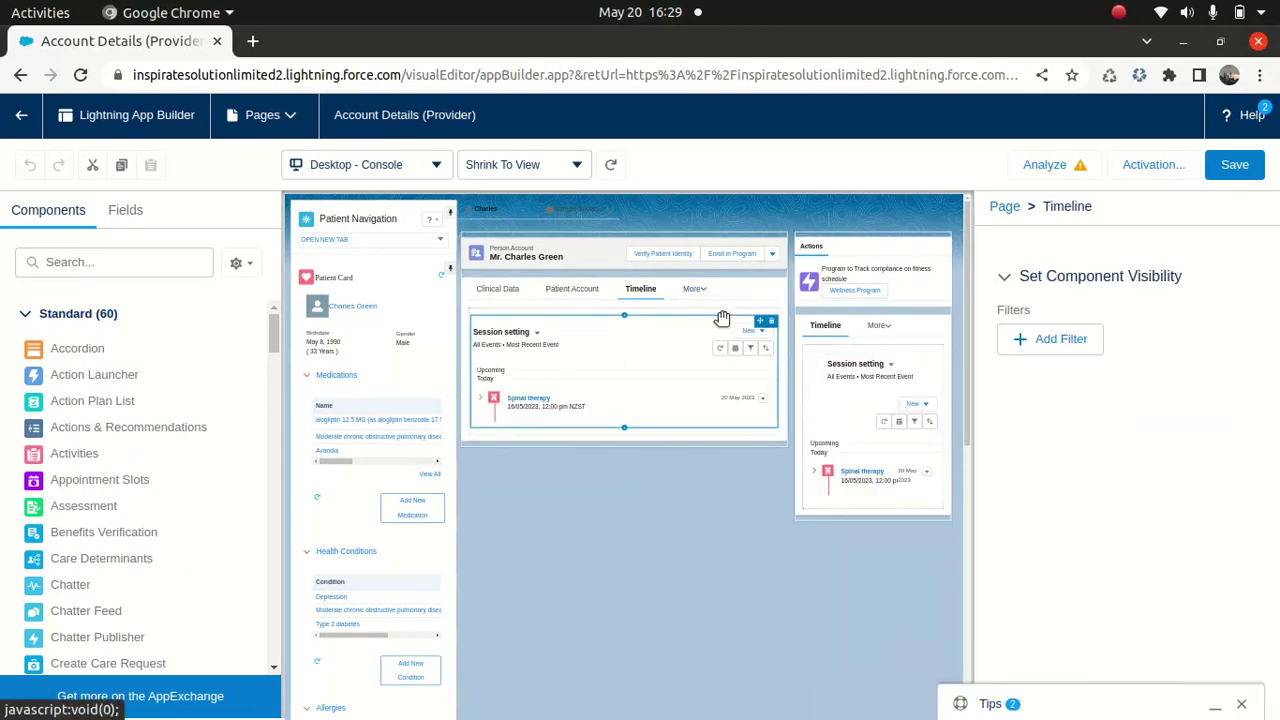
click(1022, 346)
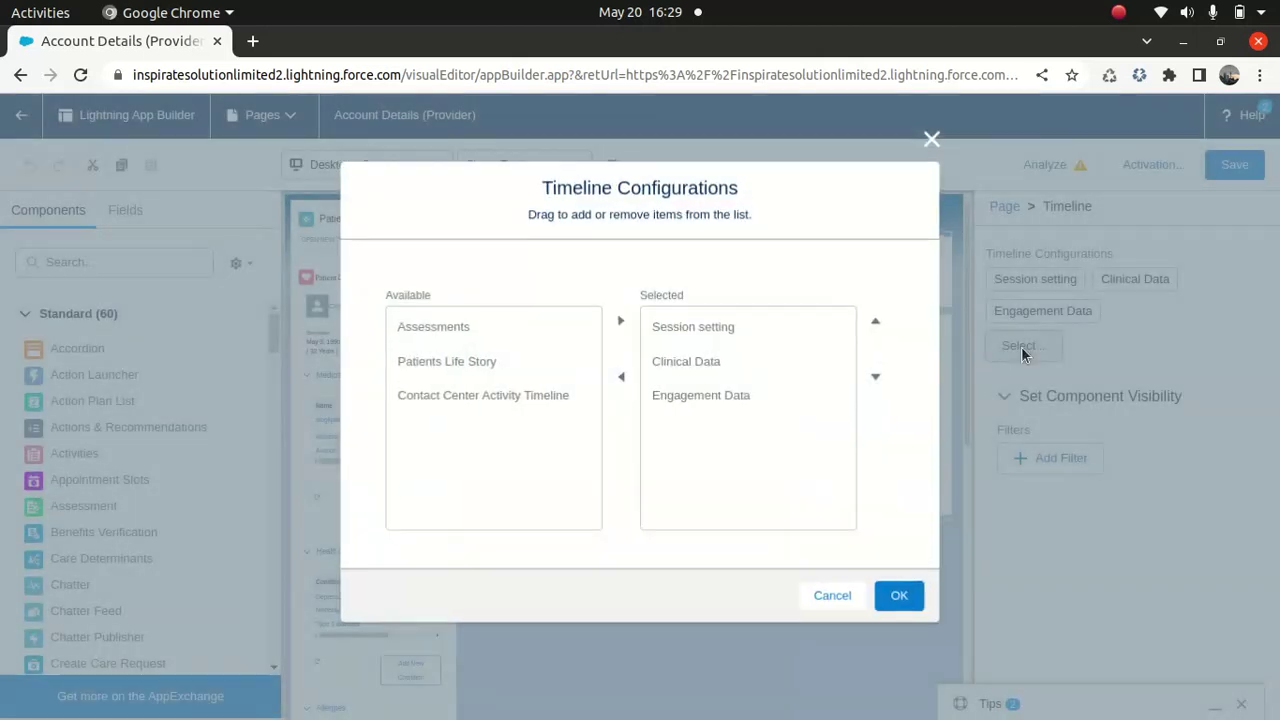
click(480, 328)
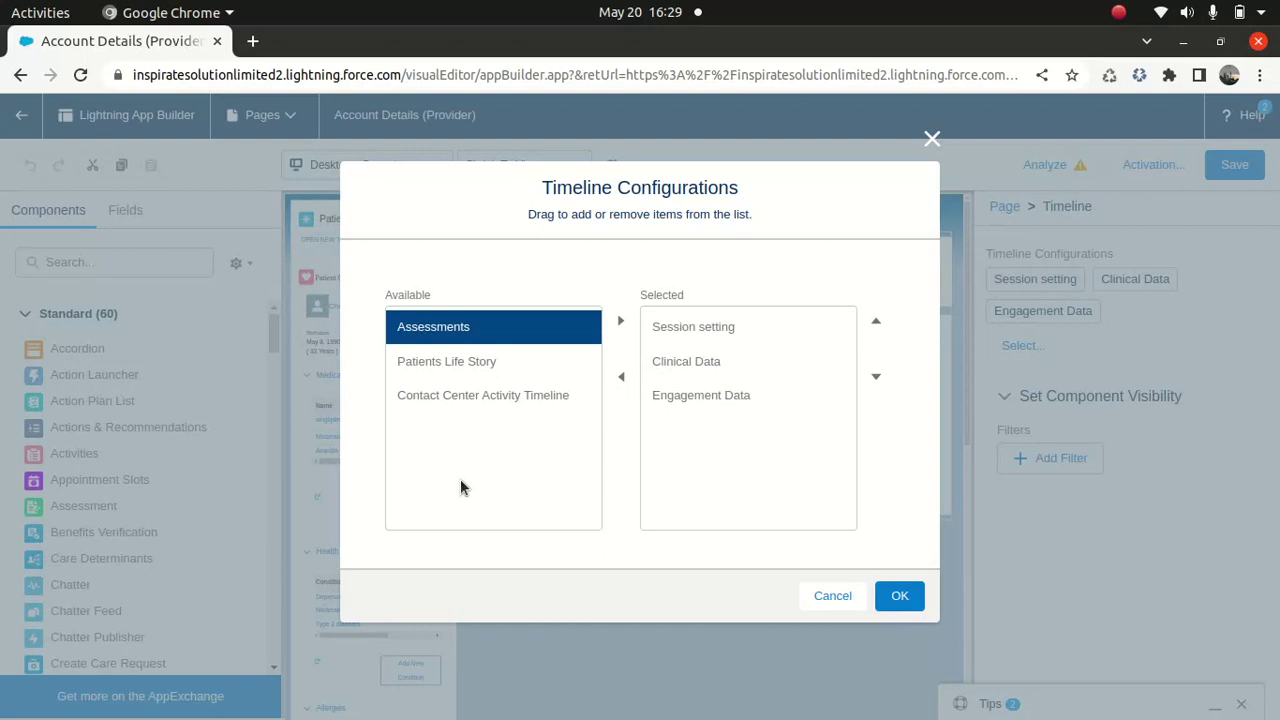
click(930, 138)
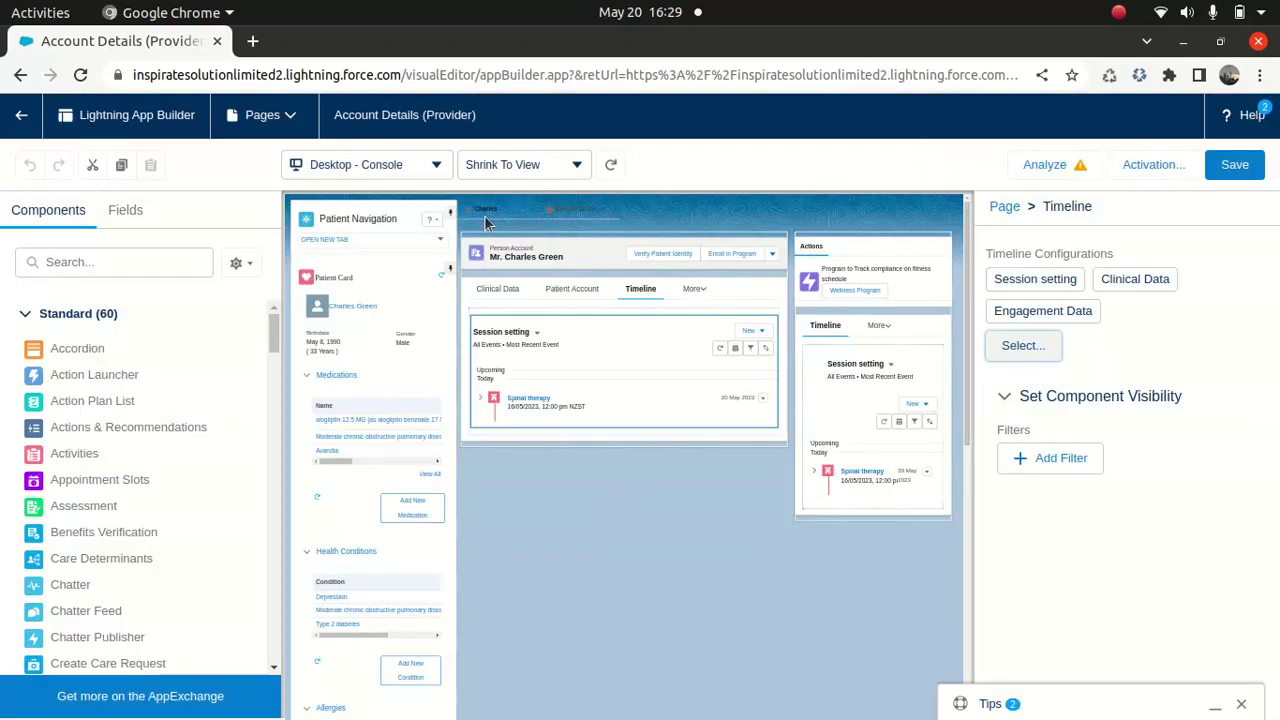
Leave the page editor and open the Session custom object from Setup's Object Manager, filtering the objects by "session"
click(18, 118)
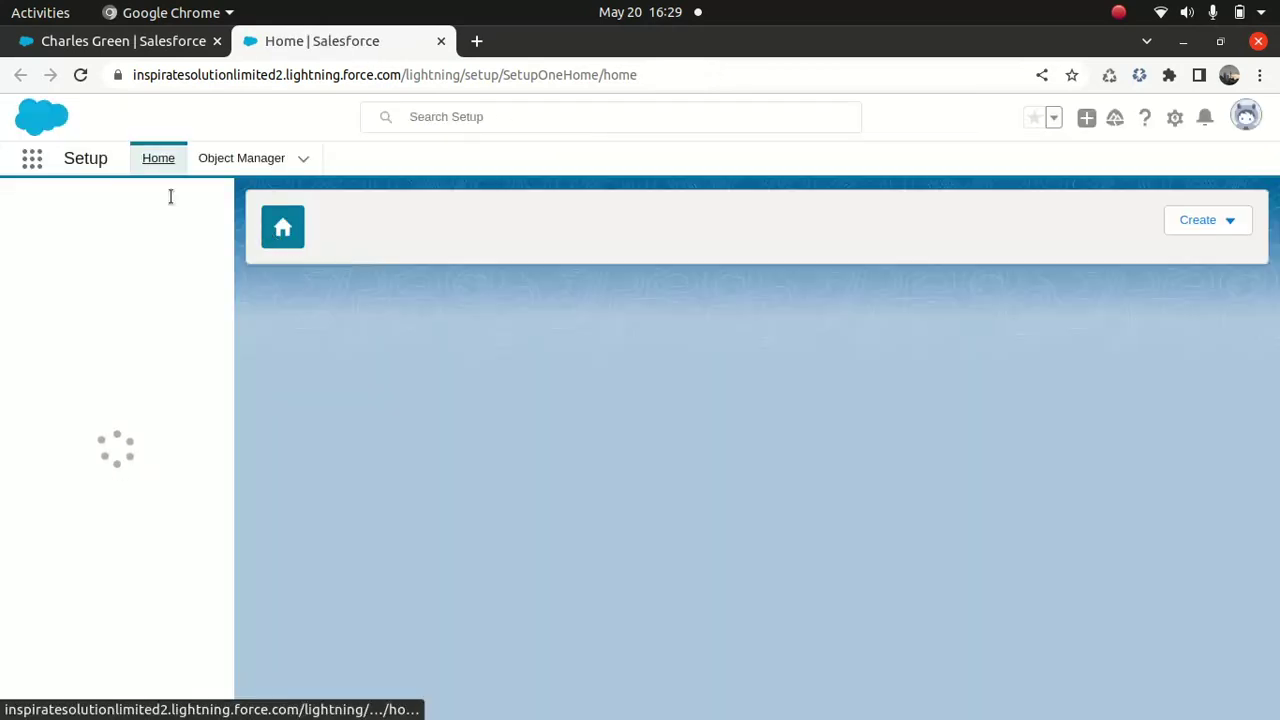
click(135, 209)
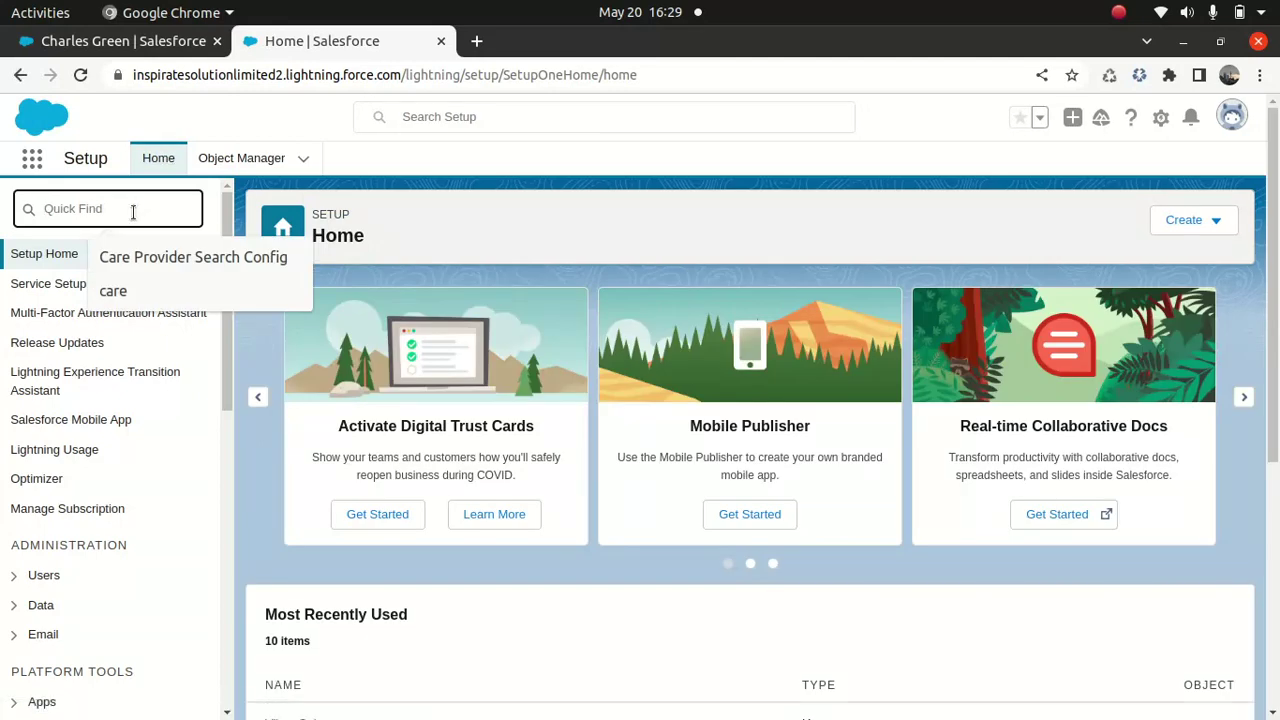
click(243, 161)
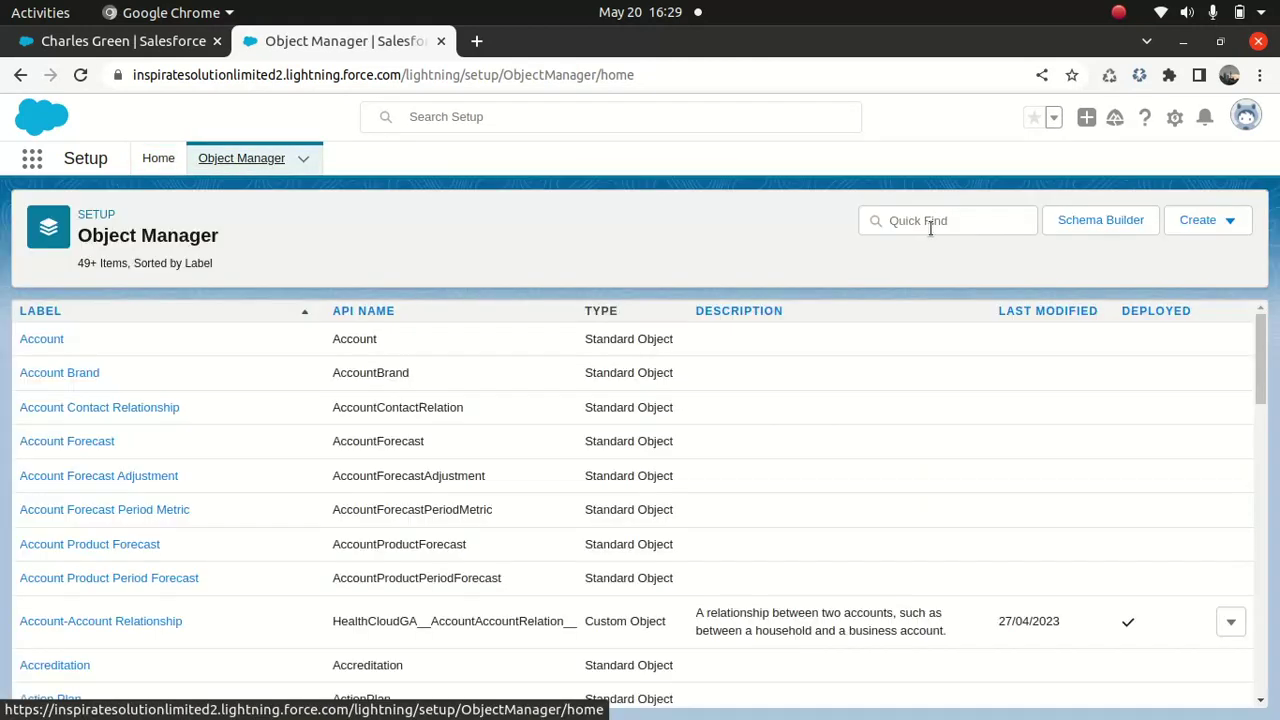
click(925, 228)
text(sess)
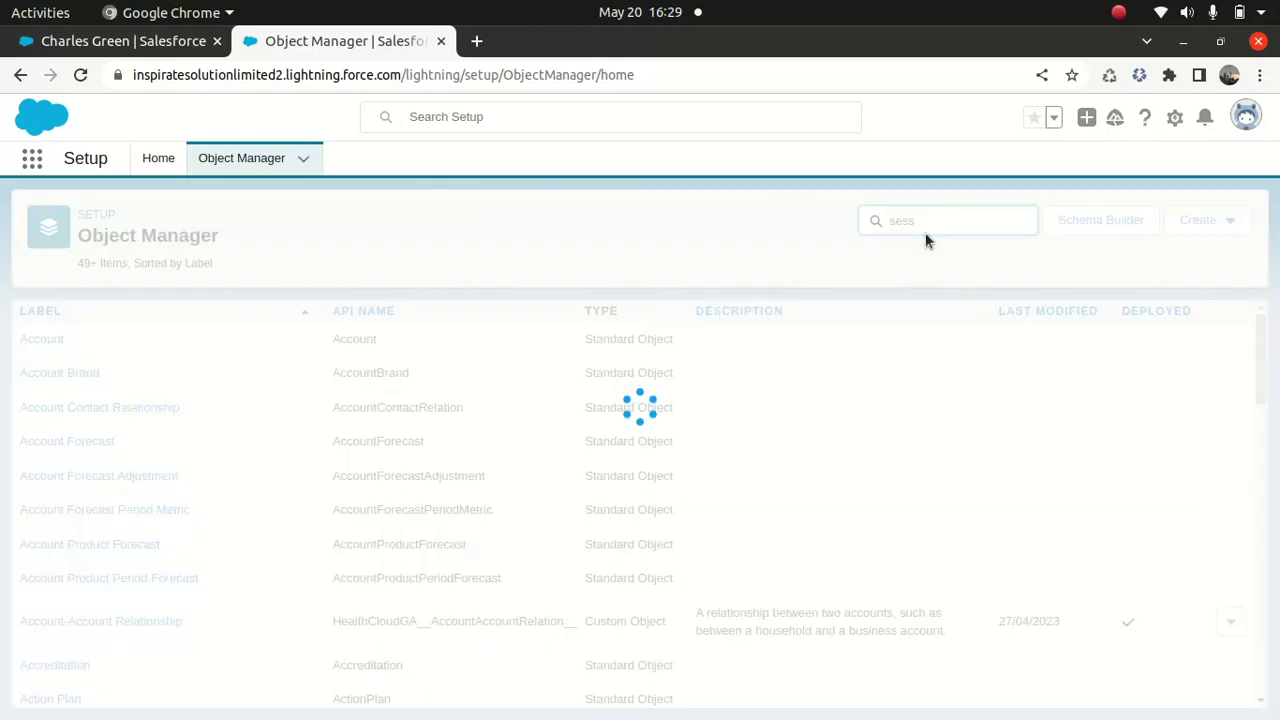
text(ion)
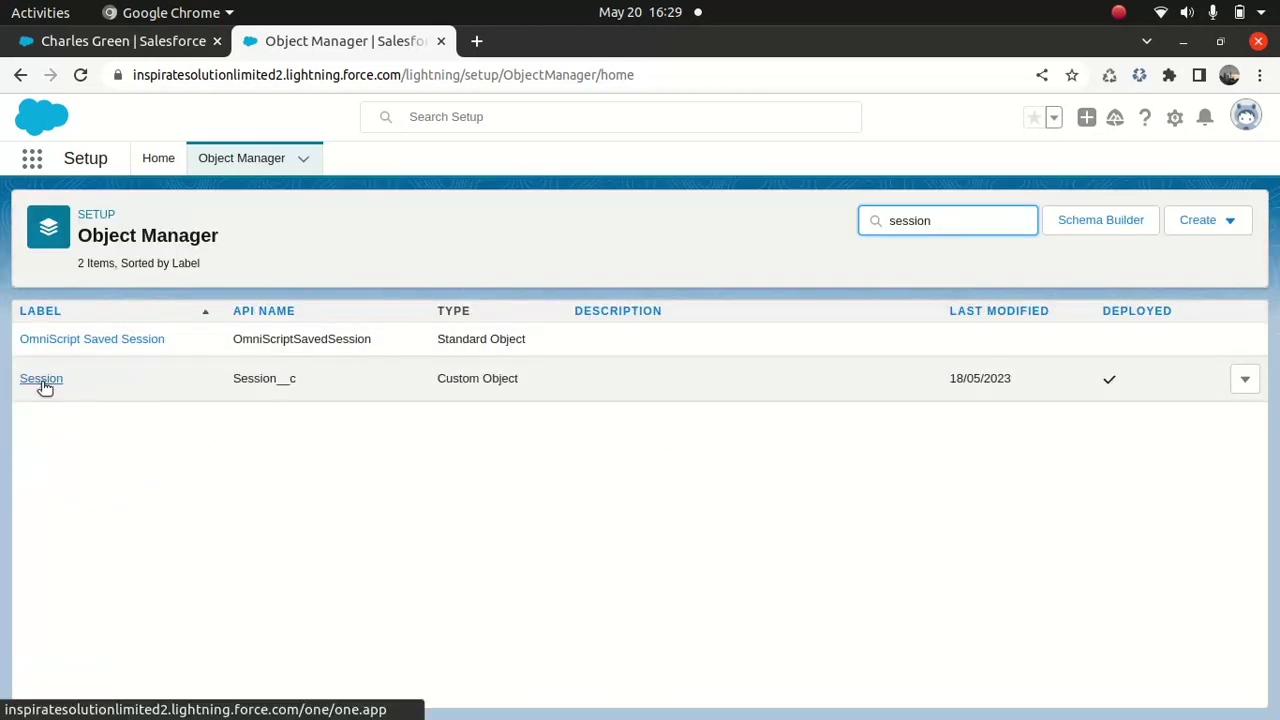
click(42, 380)
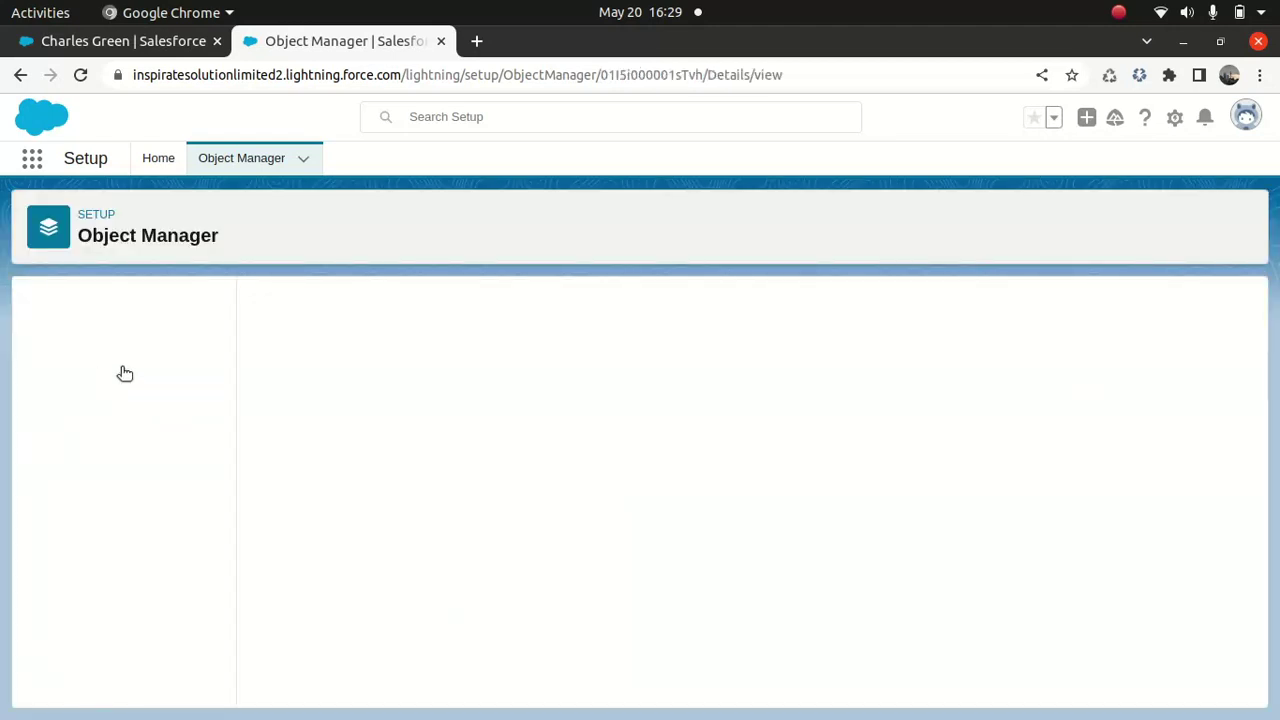
Examine the Session object's fields and relationships, including its lookup to Account
click(114, 349)
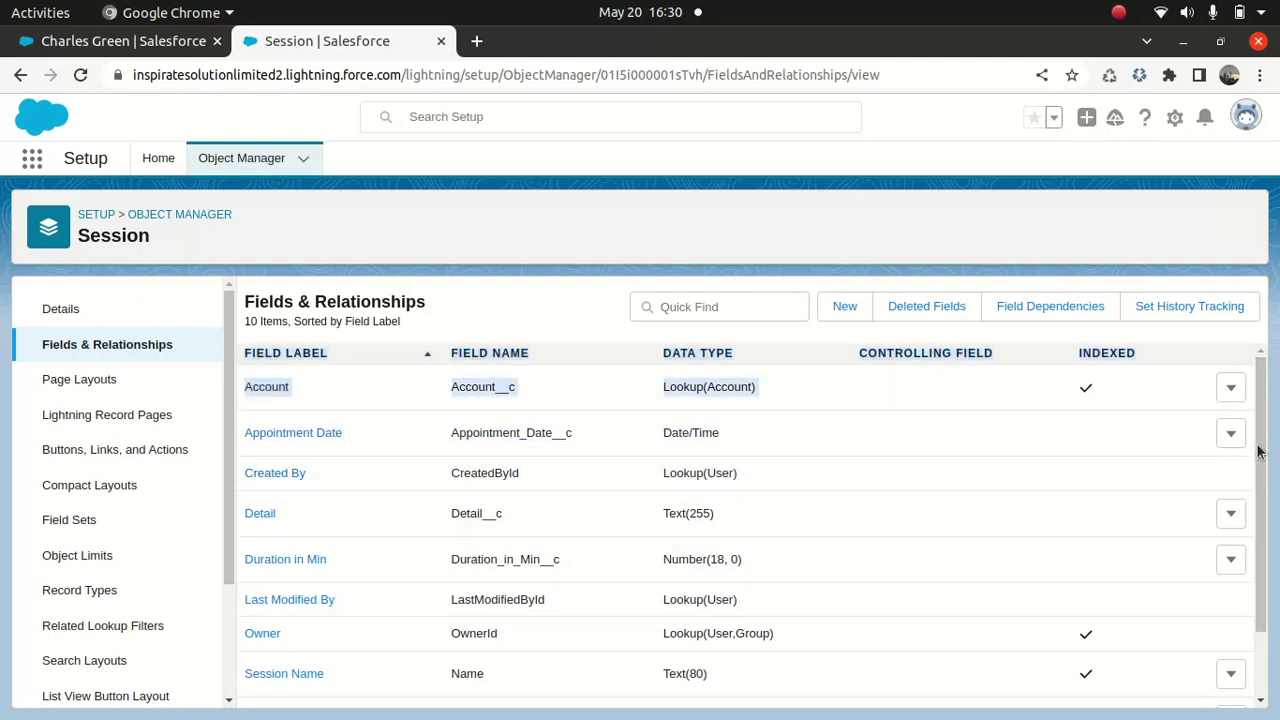
drag(1258, 433, 1267, 568)
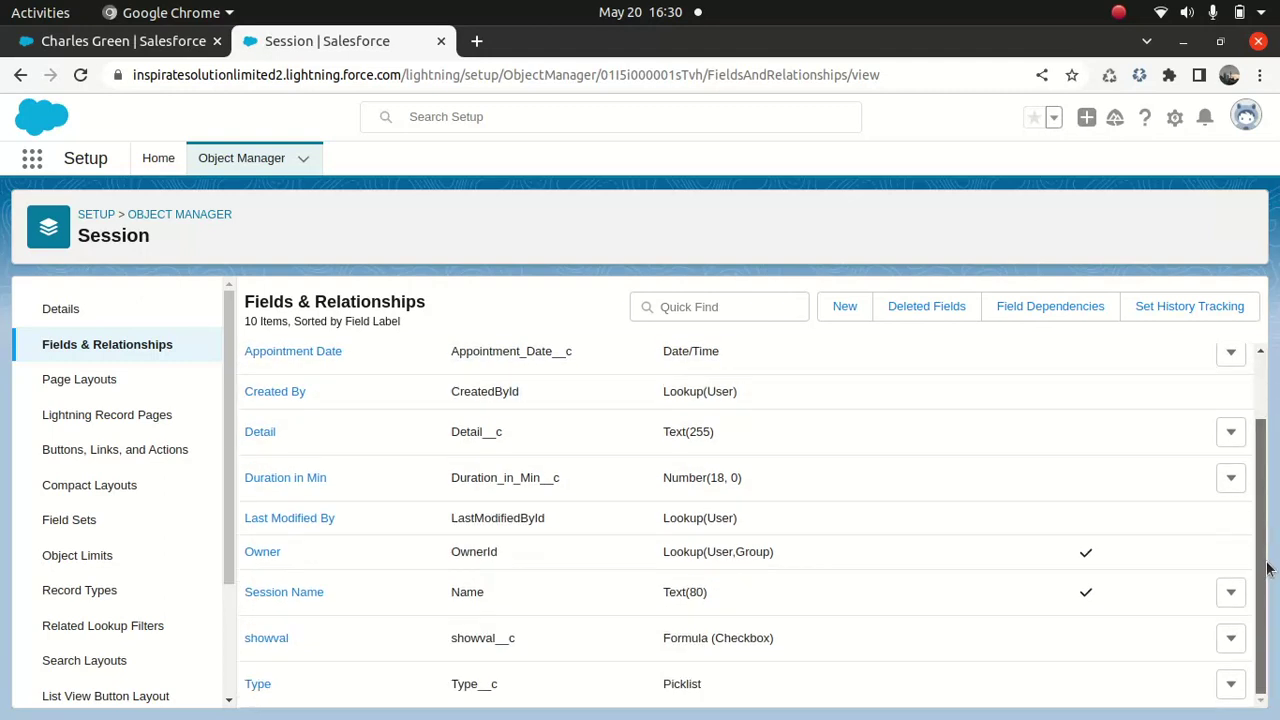
scroll(1267, 568, up, 2)
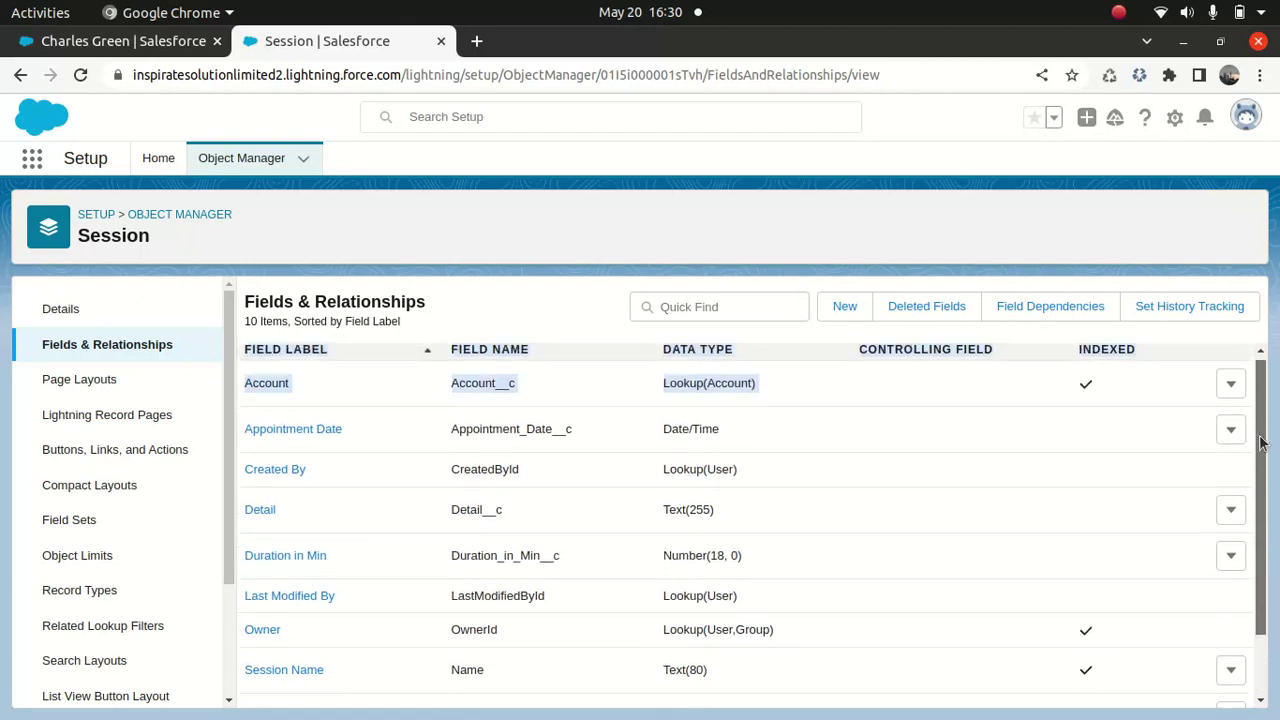
click(576, 344)
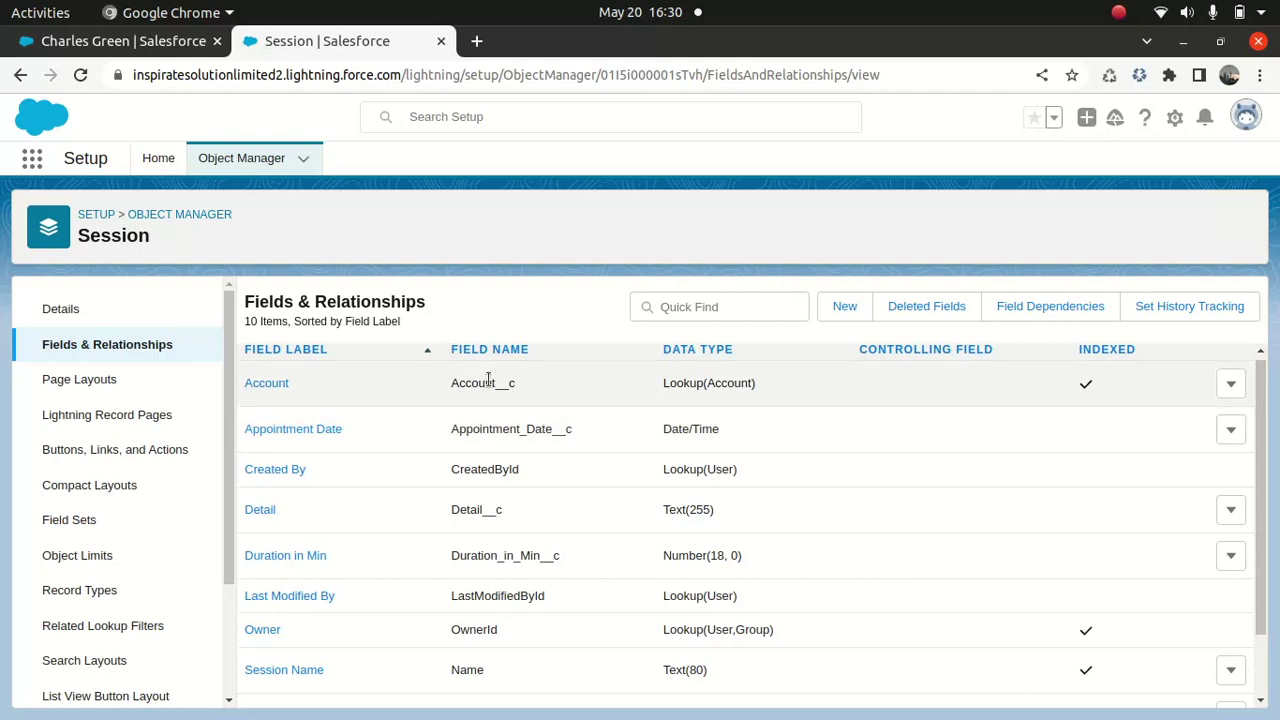
Search Setup for "time" and open the Timeline settings with the list of configured timelines
click(95, 214)
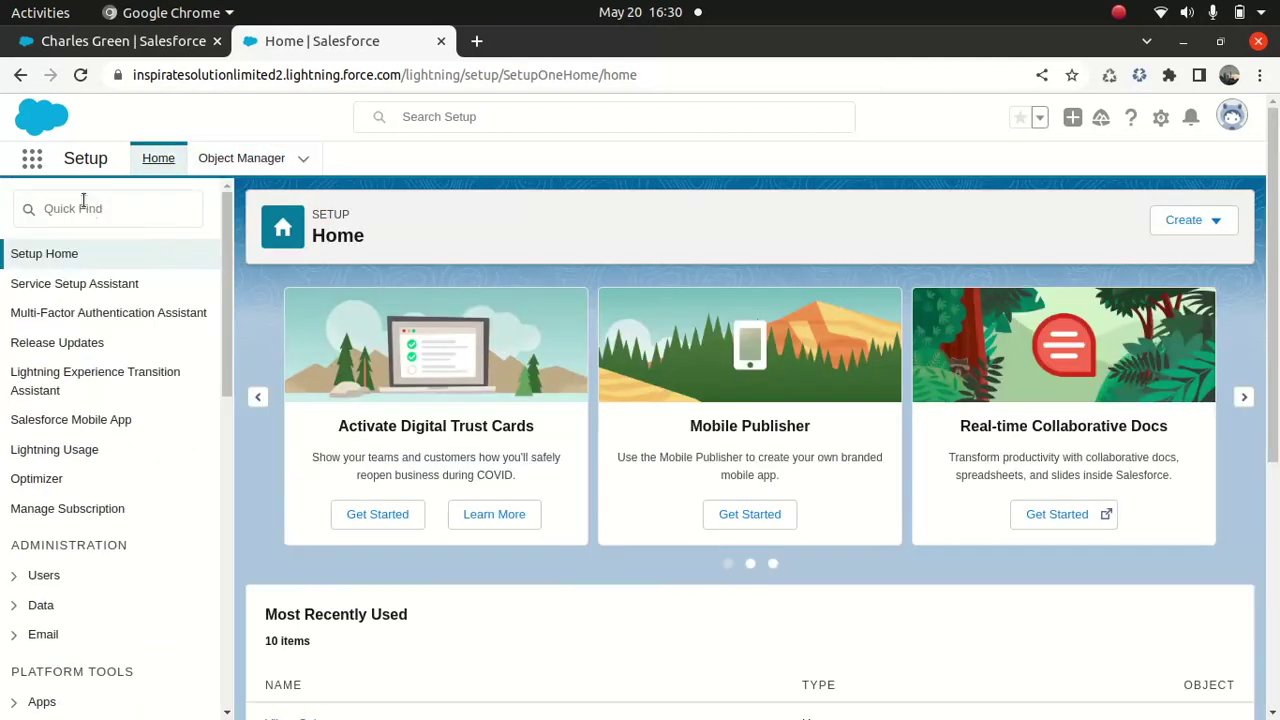
click(102, 208)
text(time)
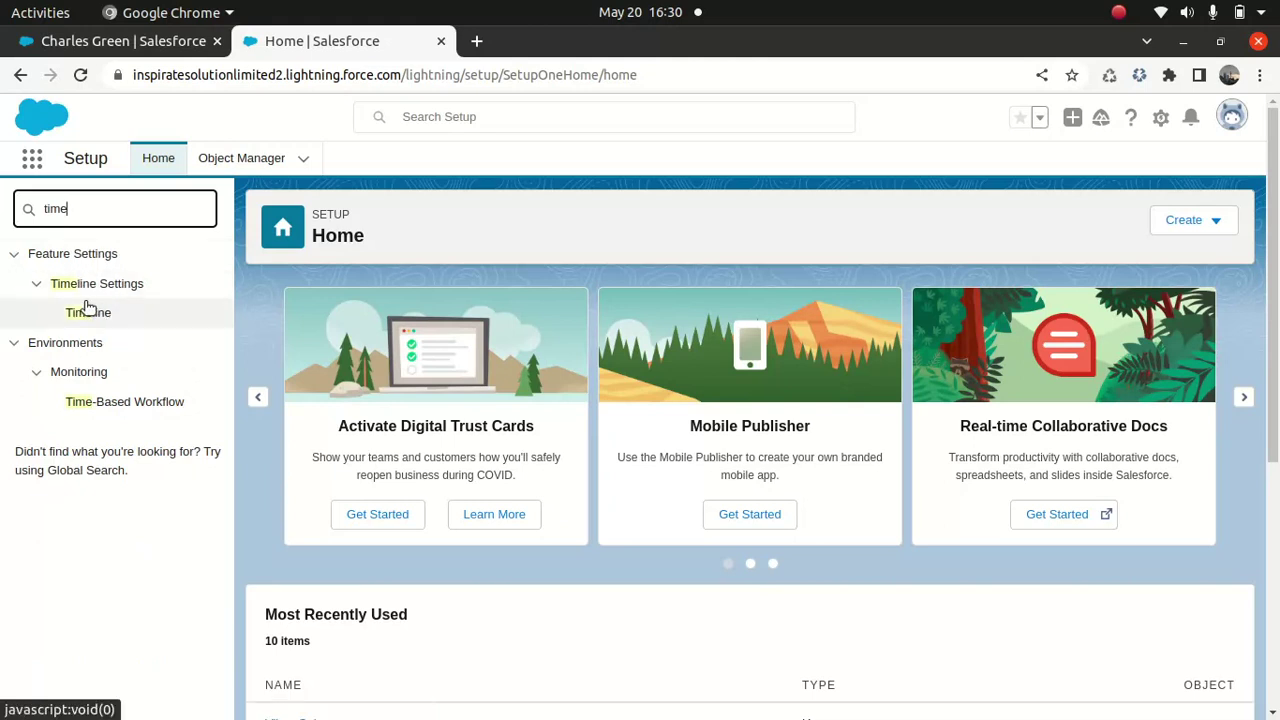
click(98, 318)
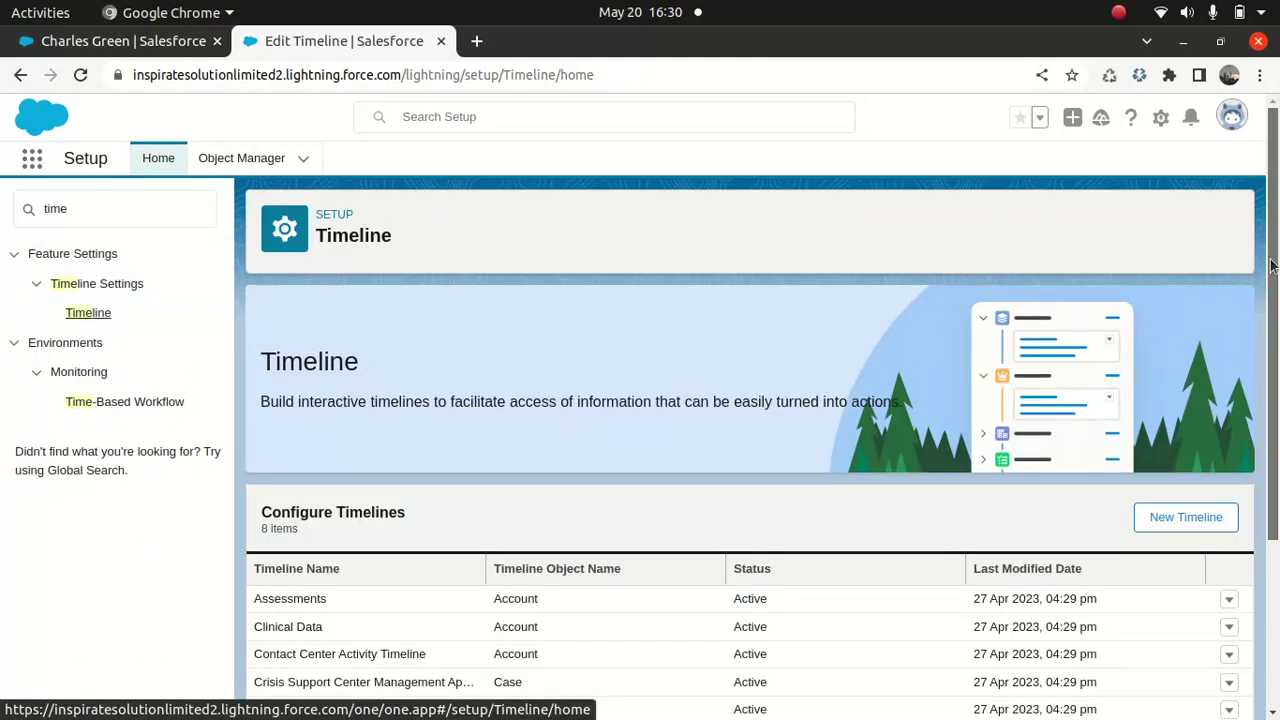
drag(1272, 265, 1251, 457)
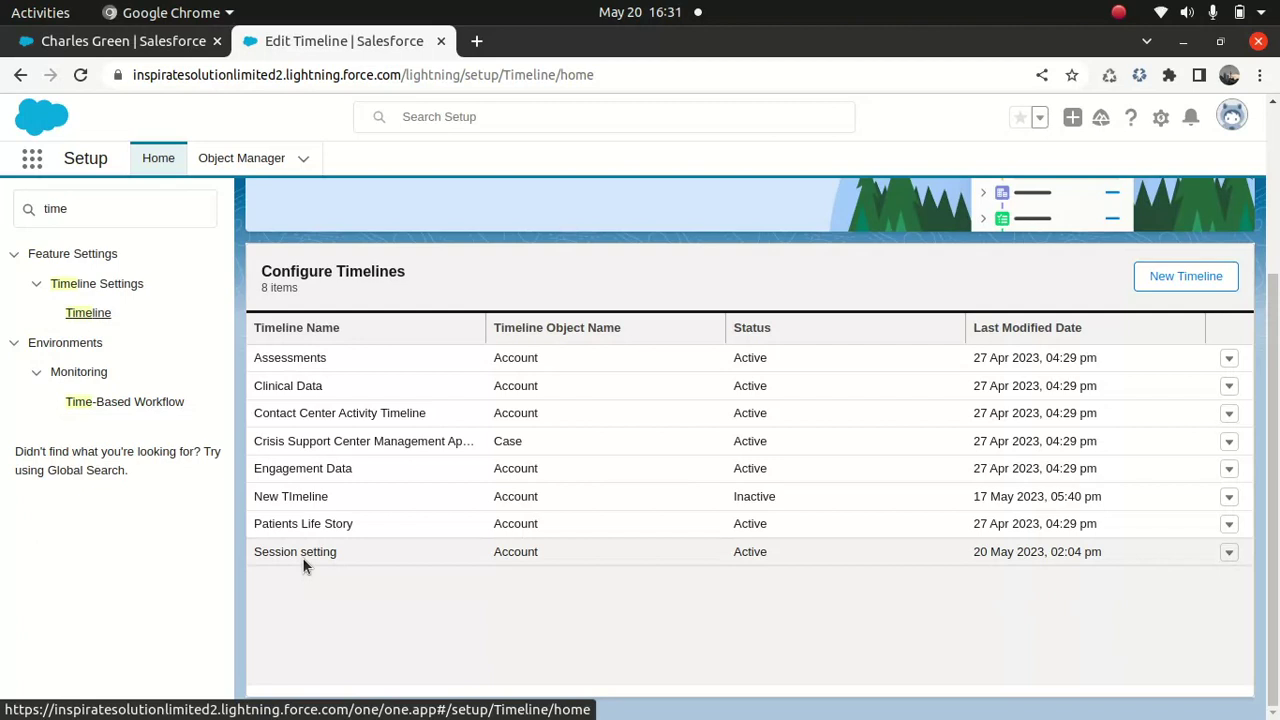
click(1188, 285)
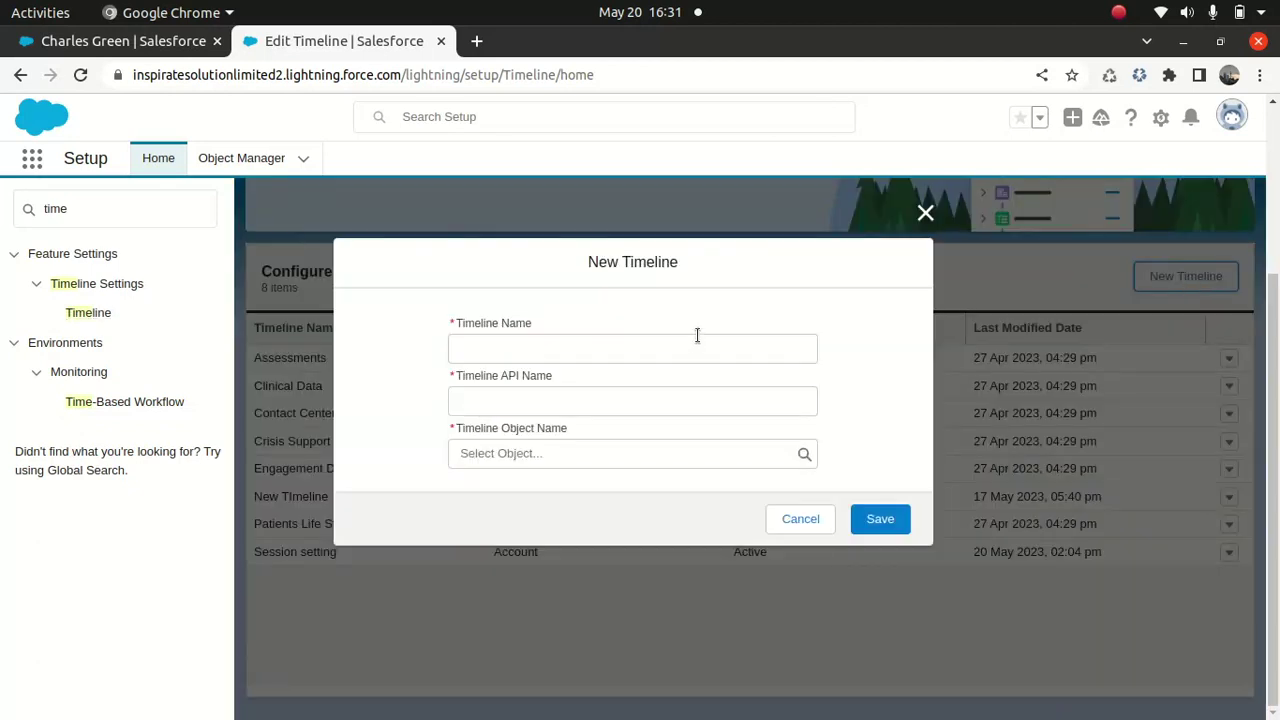
click(924, 214)
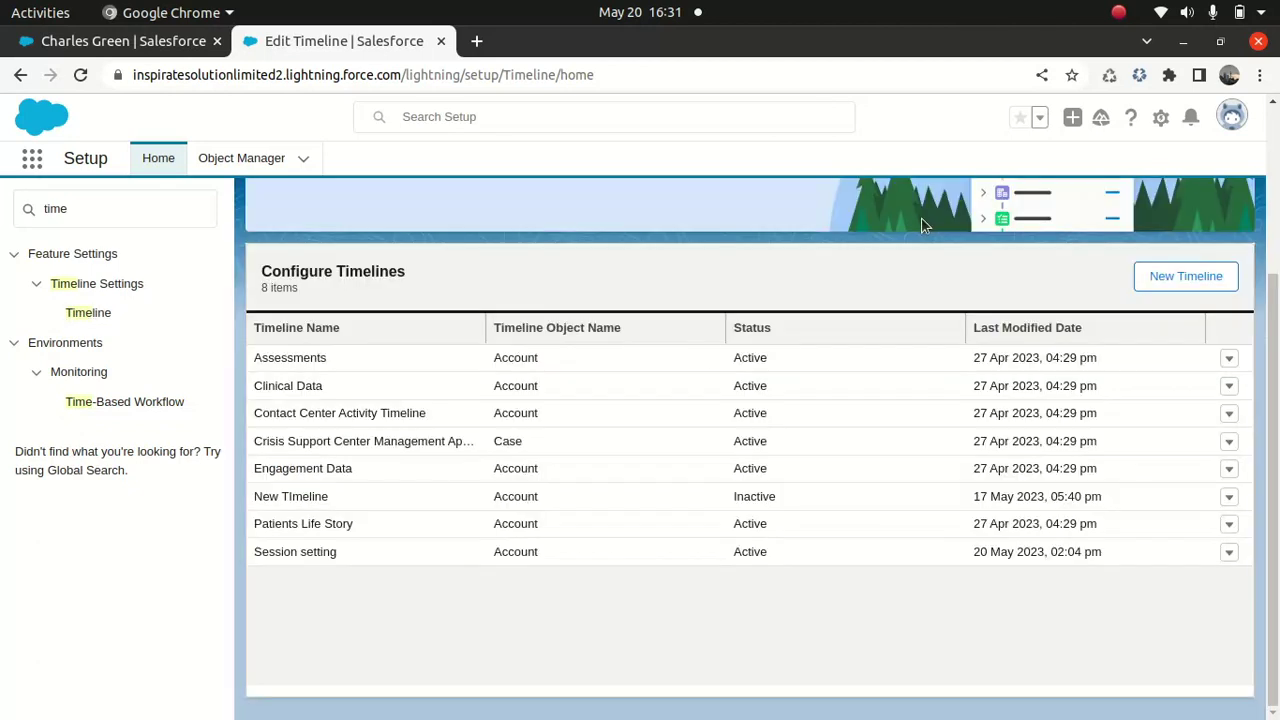
click(1230, 552)
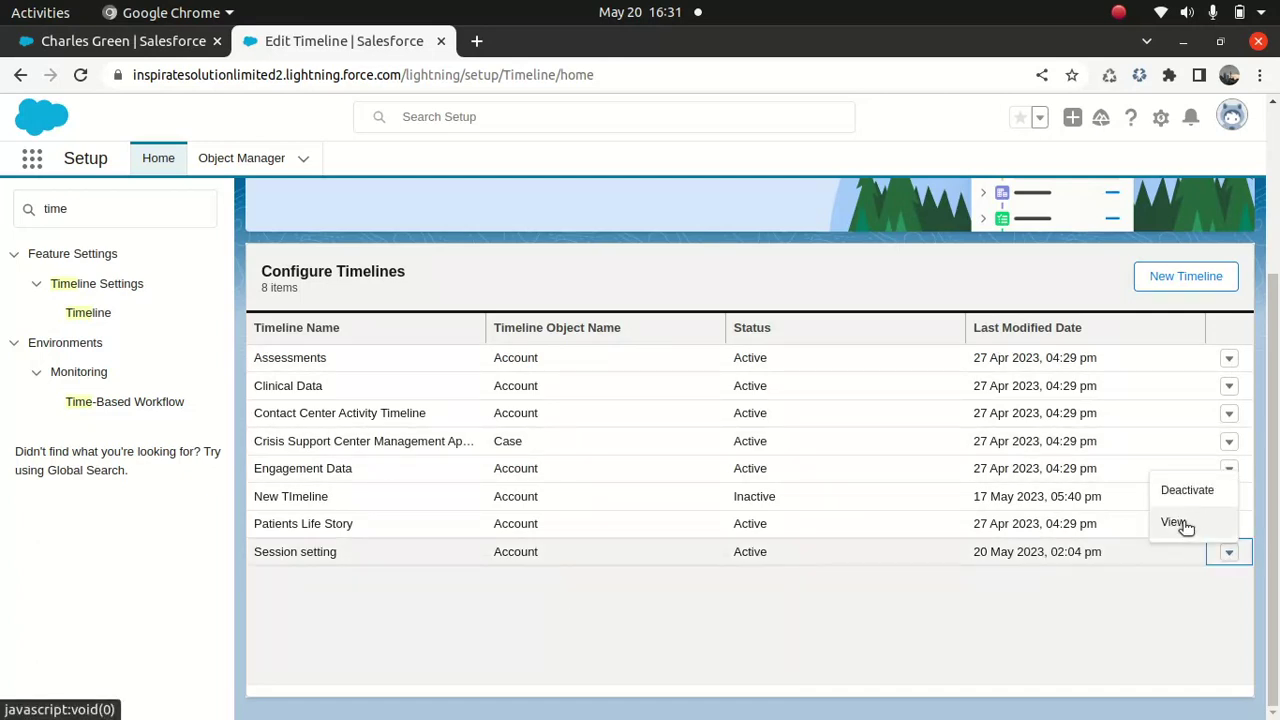
click(1012, 593)
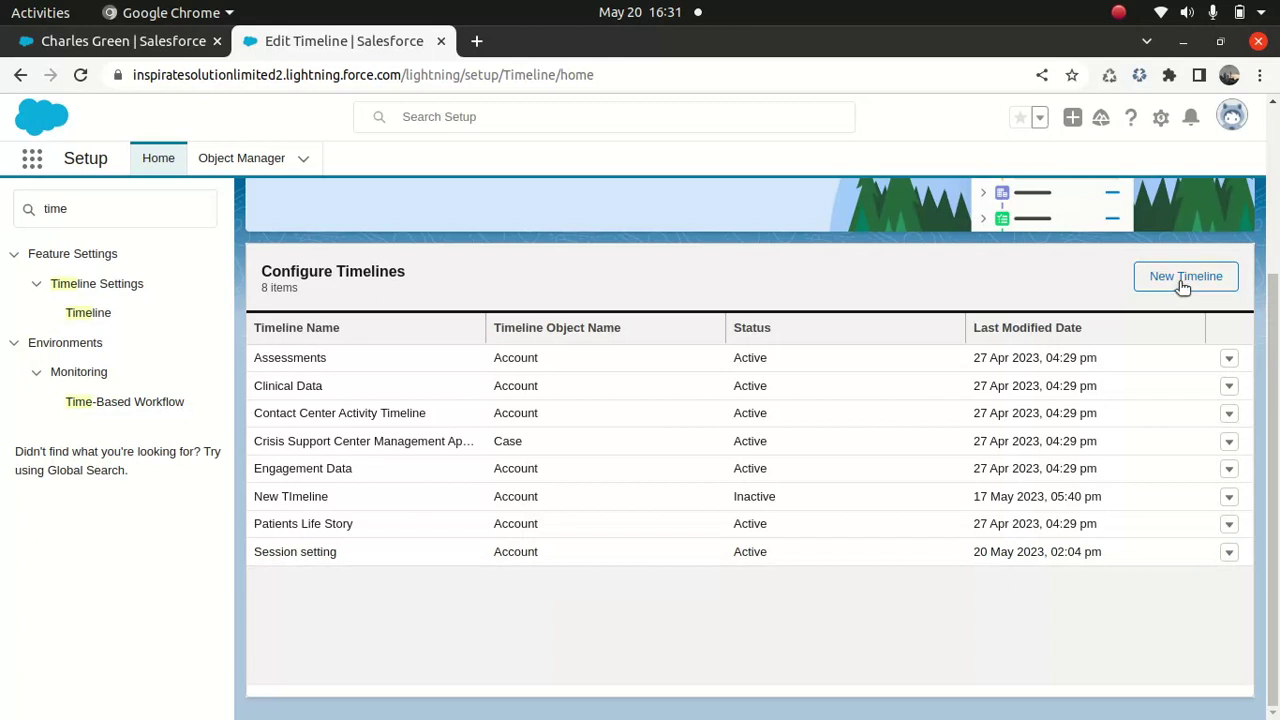
Deactivate the Session setting timeline and confirm the deactivation
click(1231, 554)
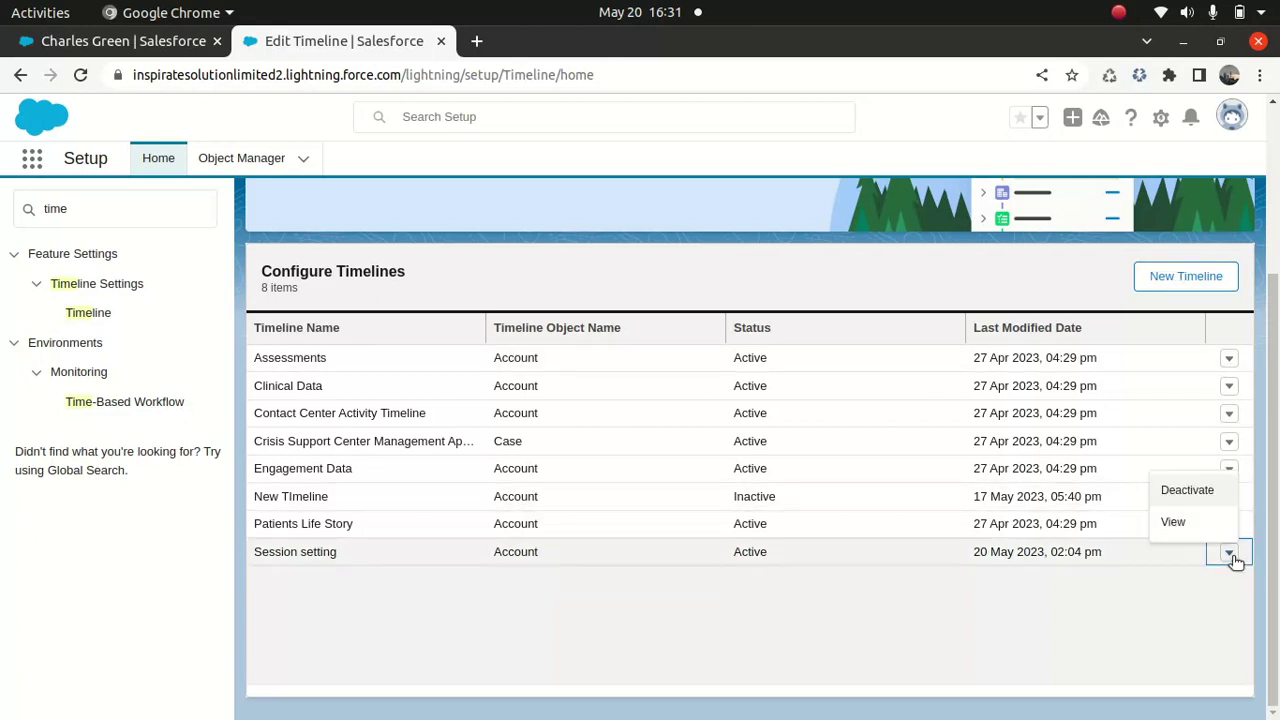
click(1189, 500)
click(888, 466)
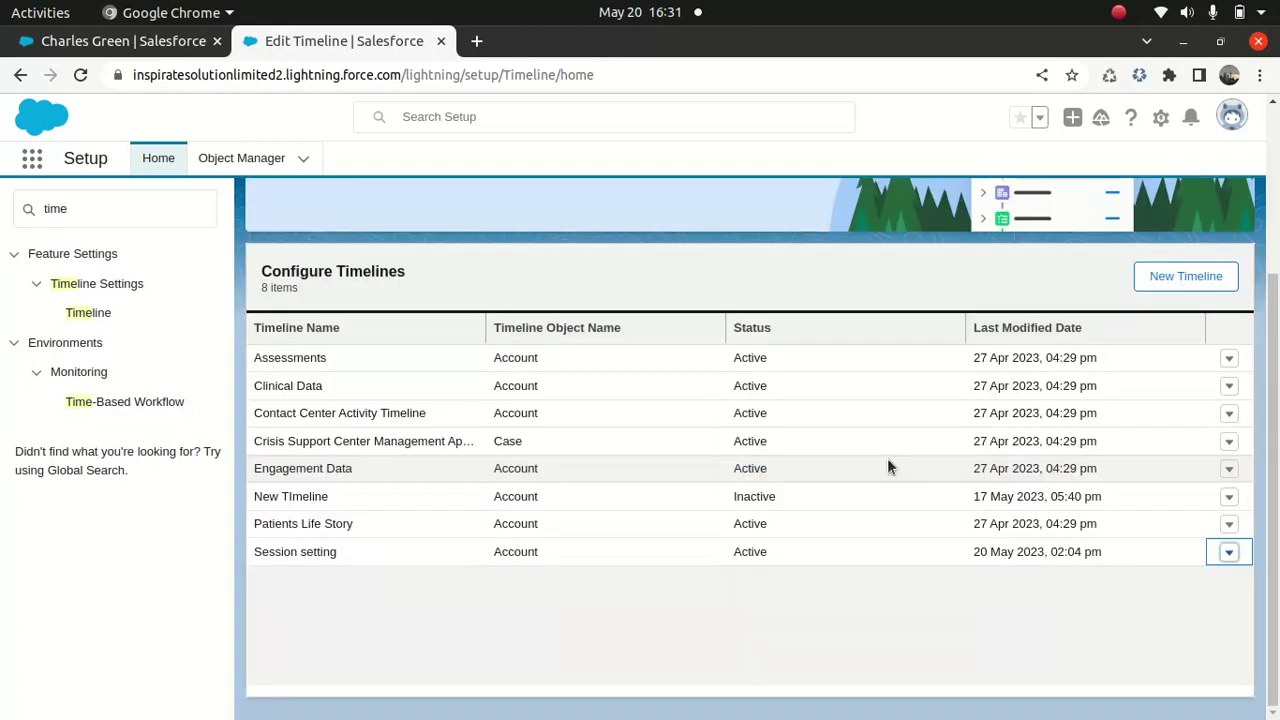
Open the Session setting timeline for editing and show its related objects
click(1230, 554)
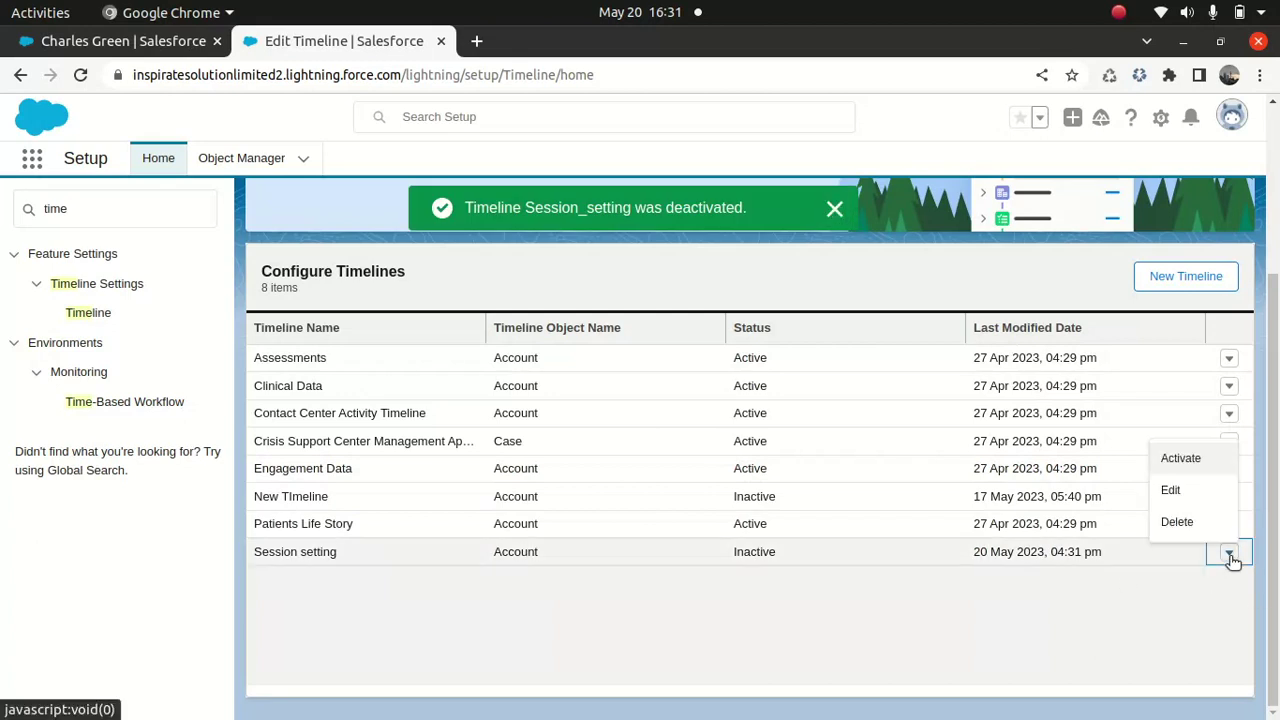
click(1186, 494)
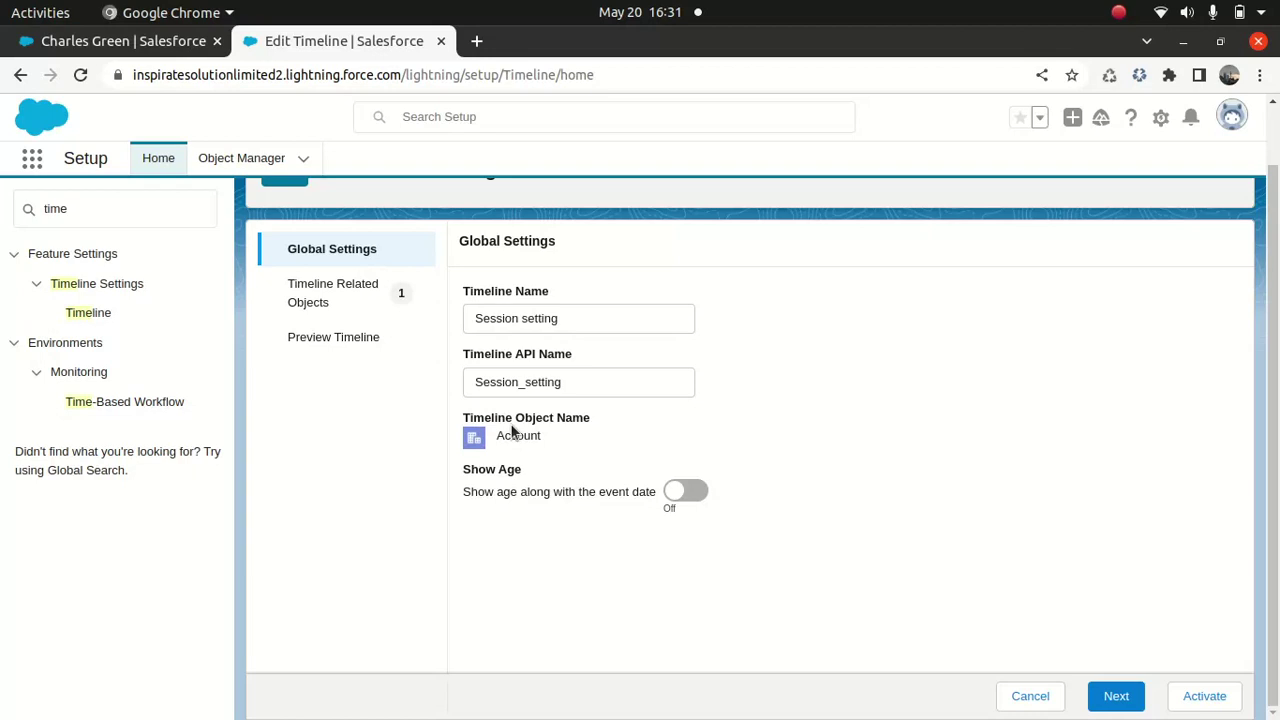
click(352, 290)
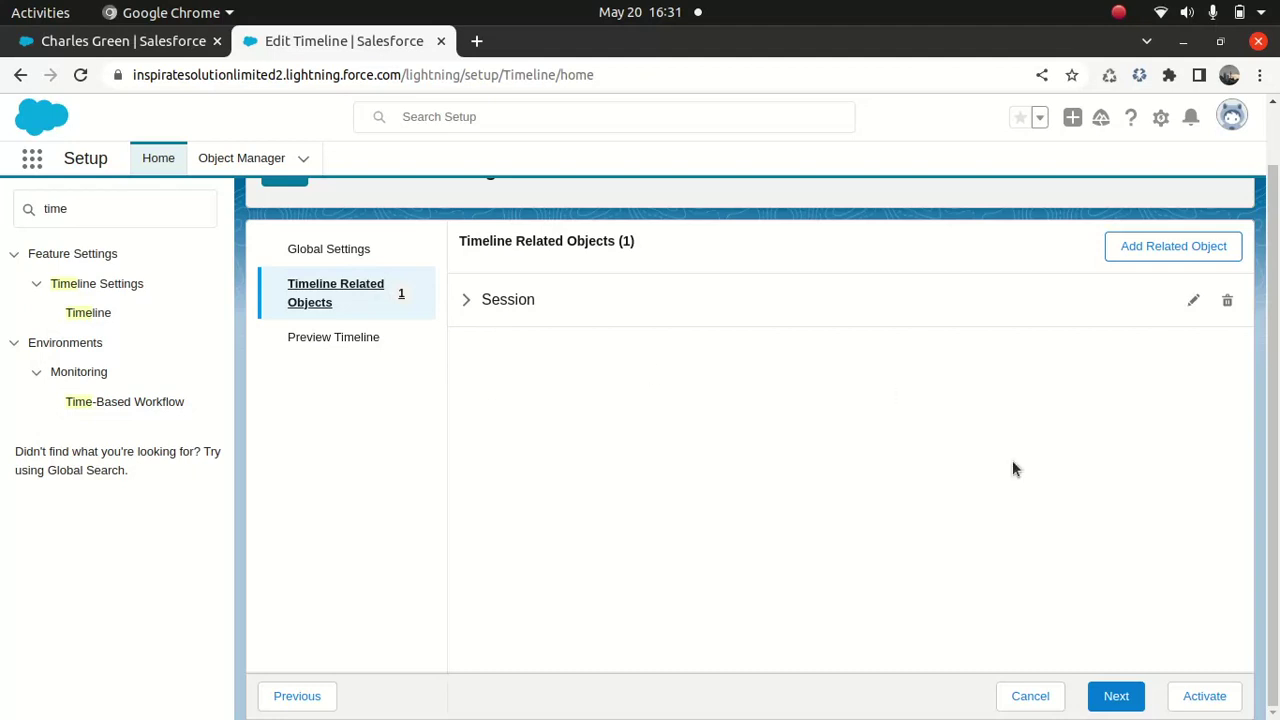
Edit the Session related object, keeping its existing settings and adding Appointment Date to the additional fields displayed on the timeline
click(1193, 300)
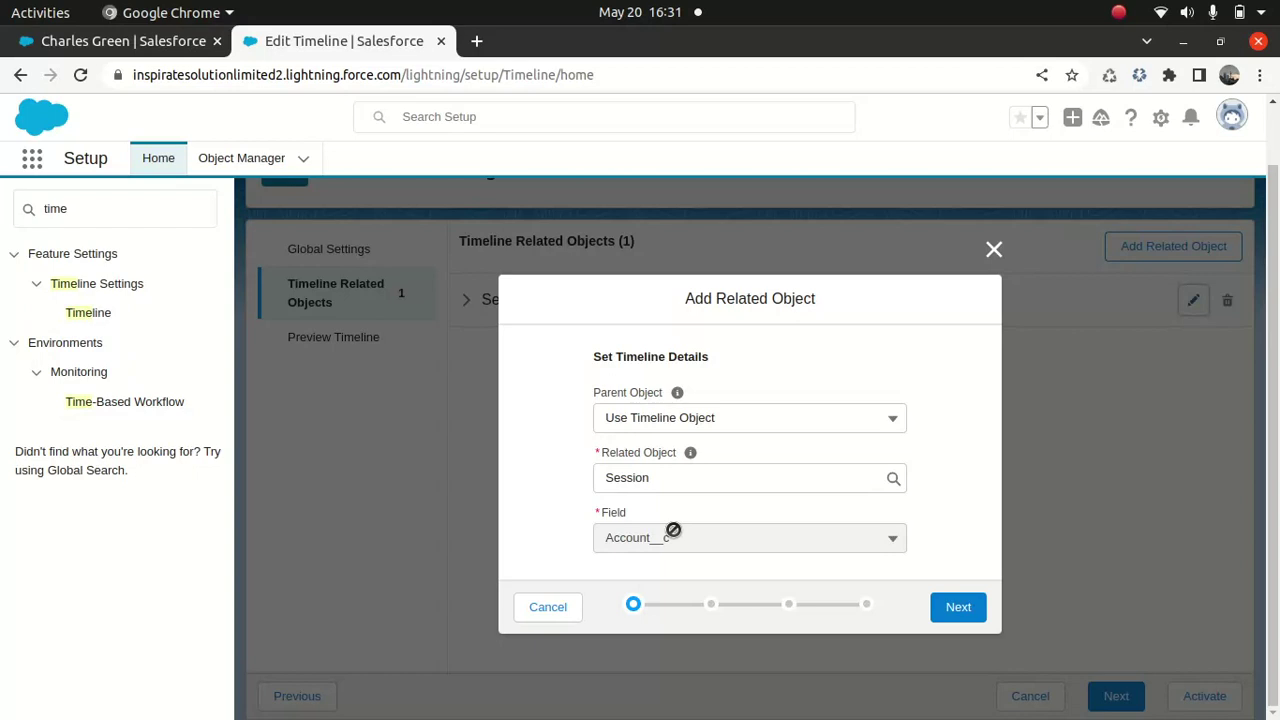
click(960, 610)
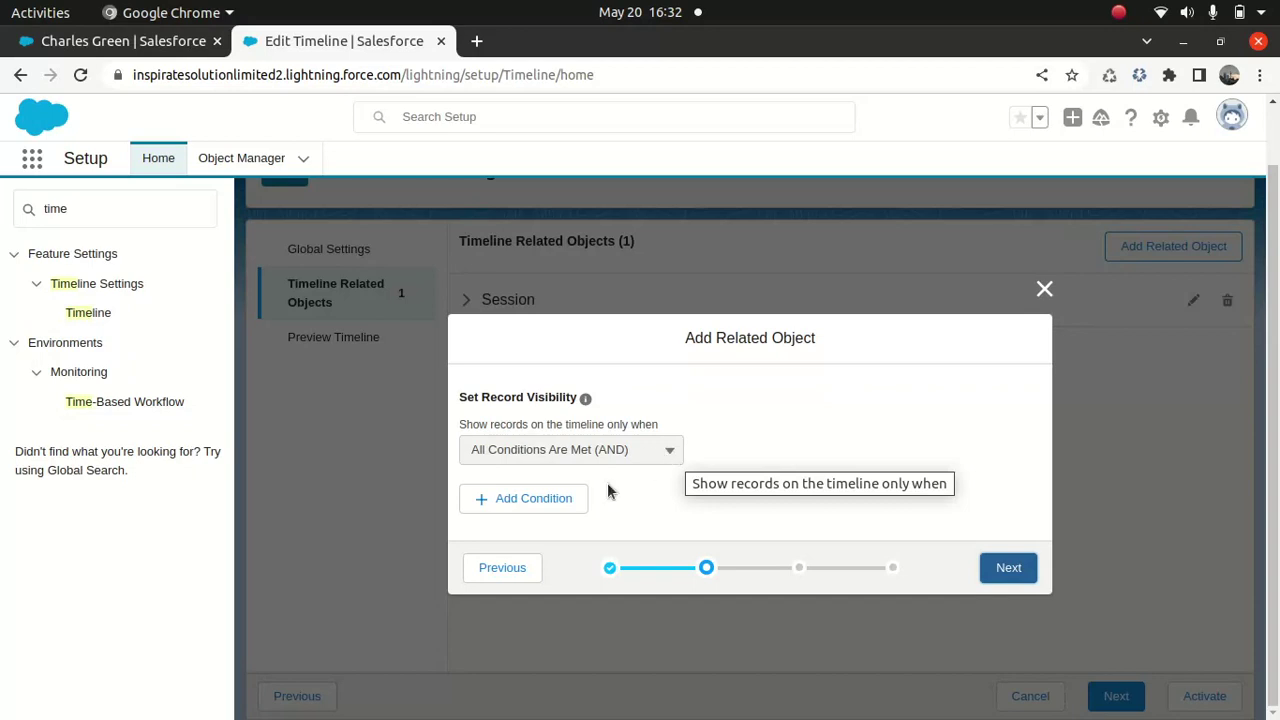
click(1008, 568)
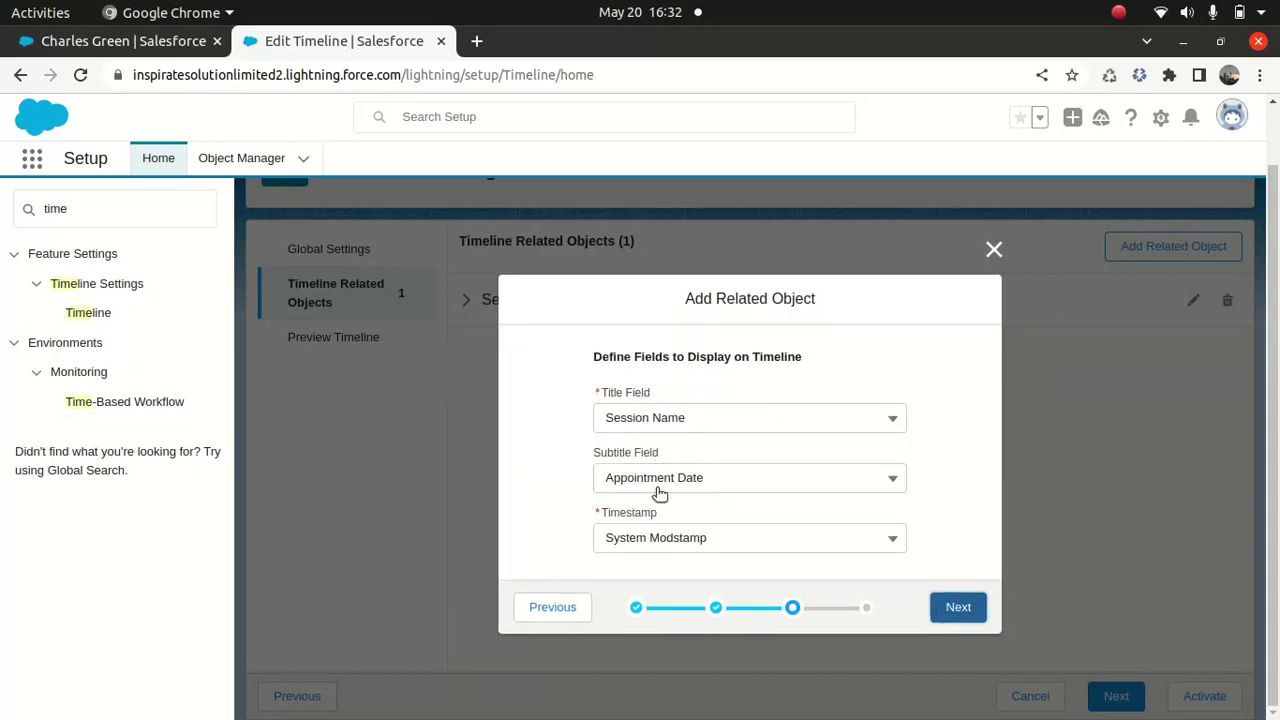
click(958, 605)
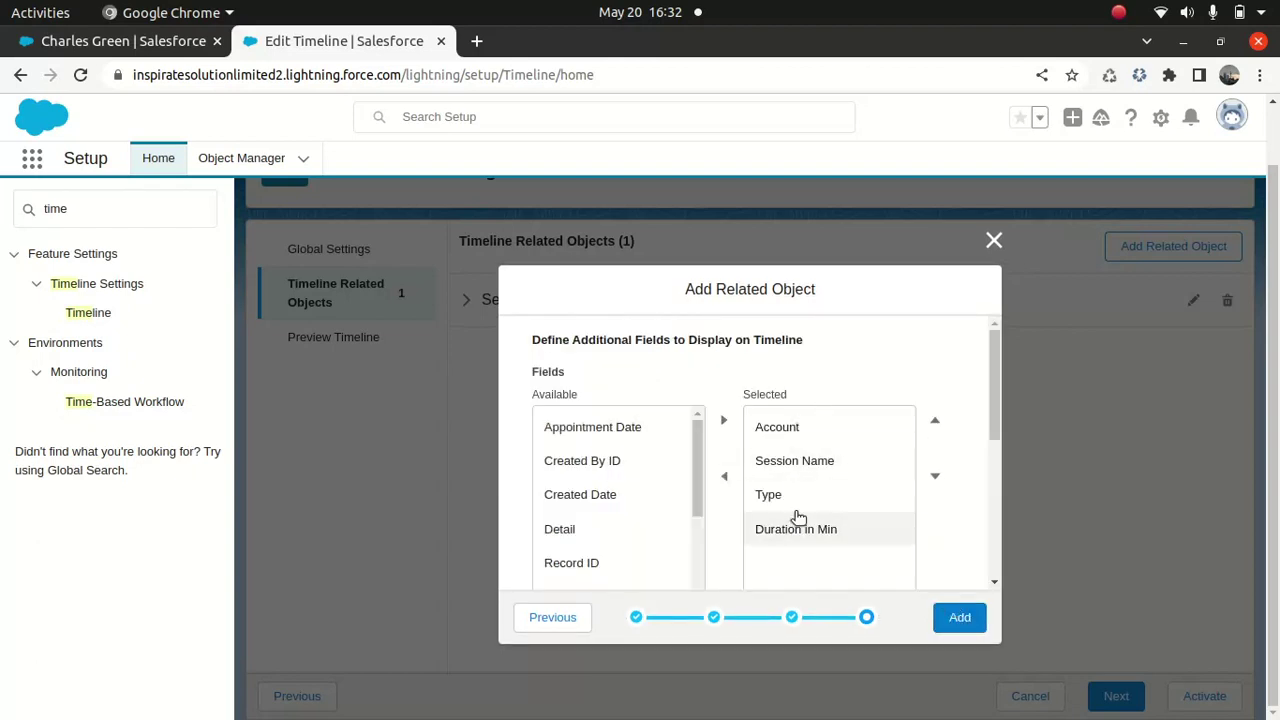
click(640, 430)
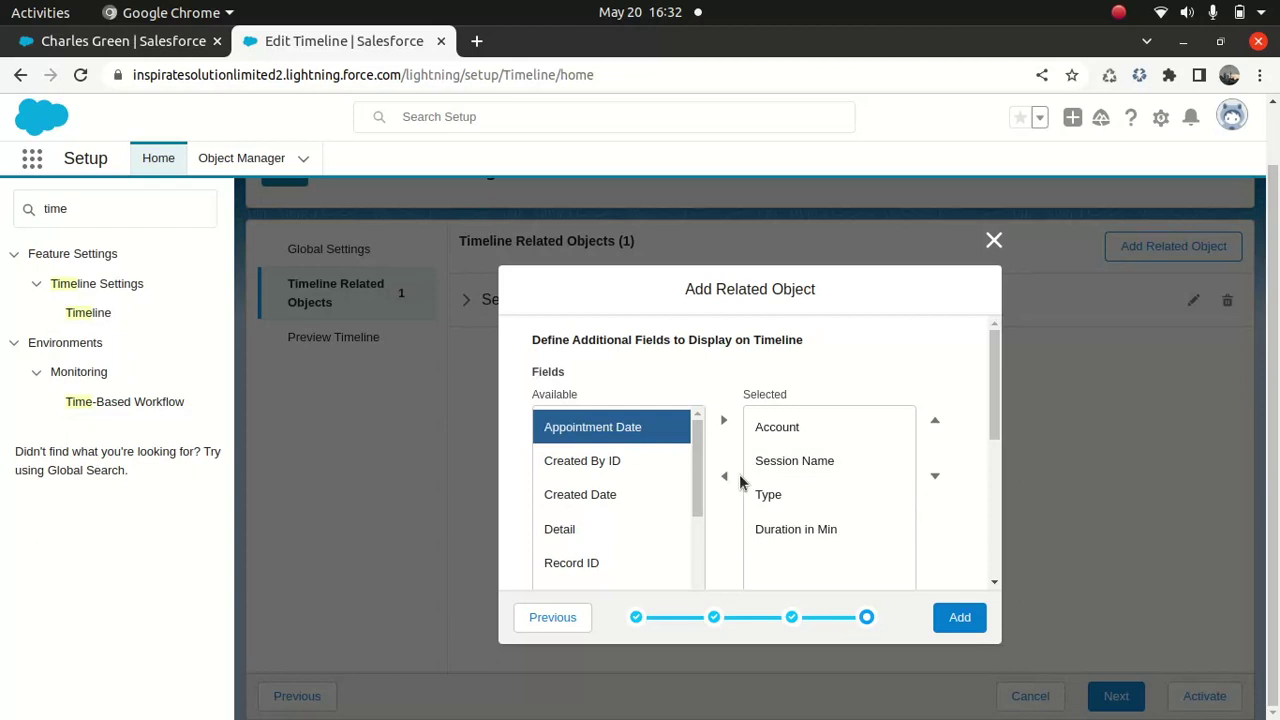
click(724, 420)
drag(695, 438, 695, 494)
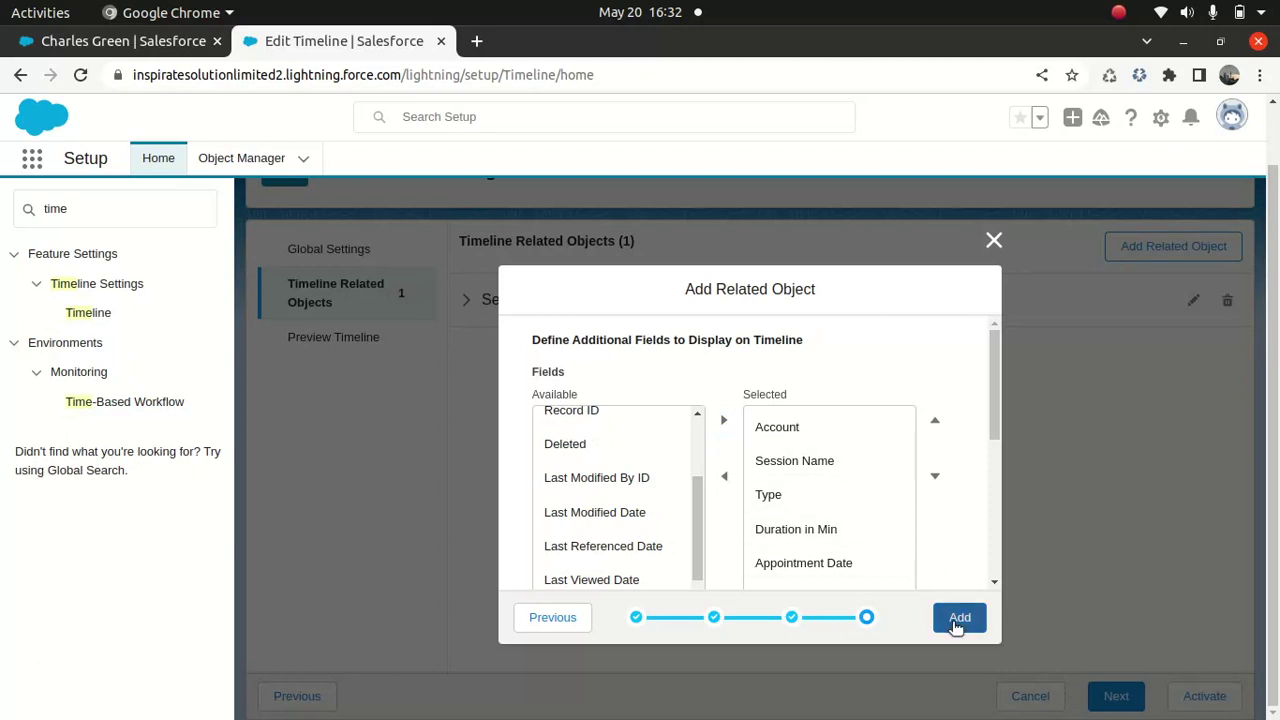
click(954, 620)
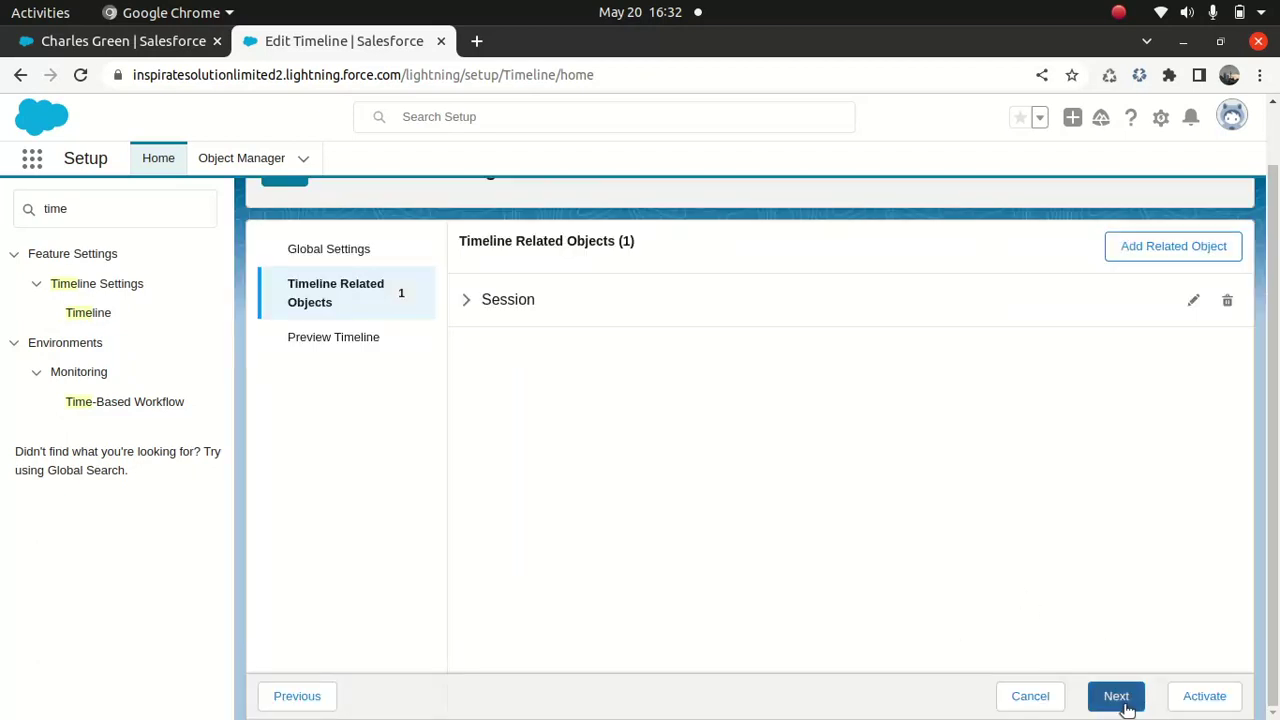
Preview the Session setting timeline on the first recent patient account and save the timeline configuration
click(350, 338)
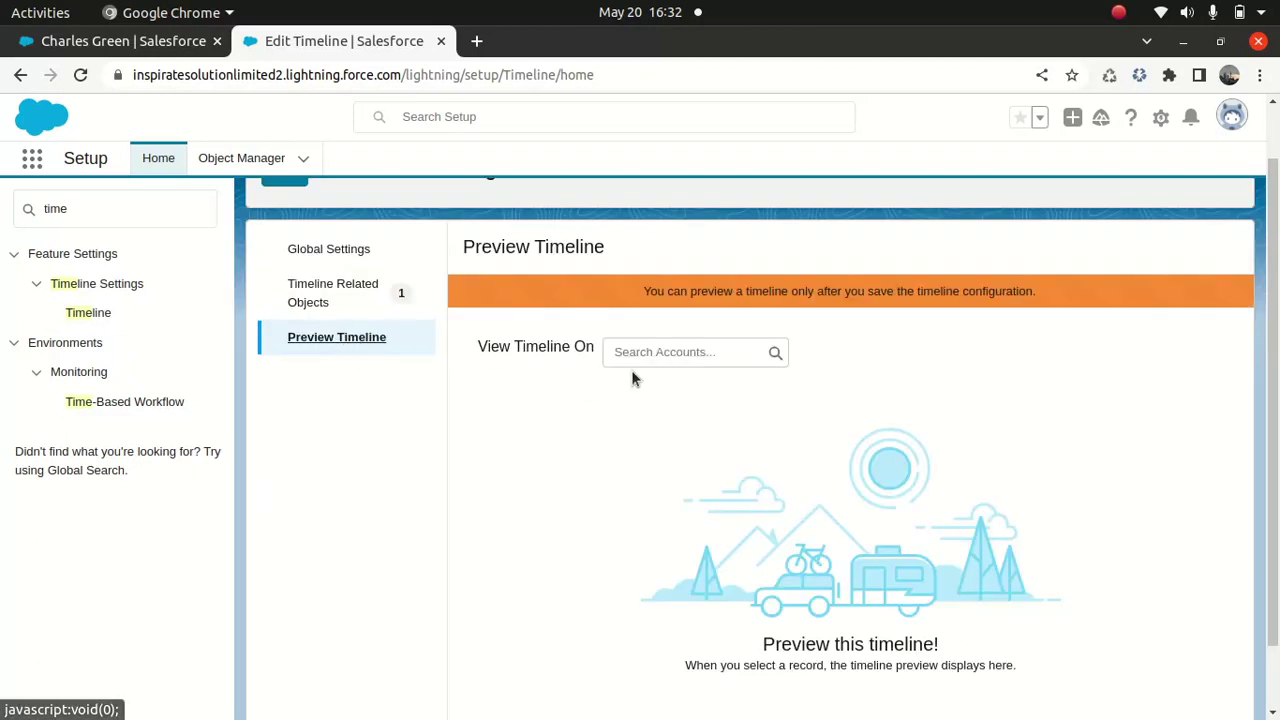
click(695, 352)
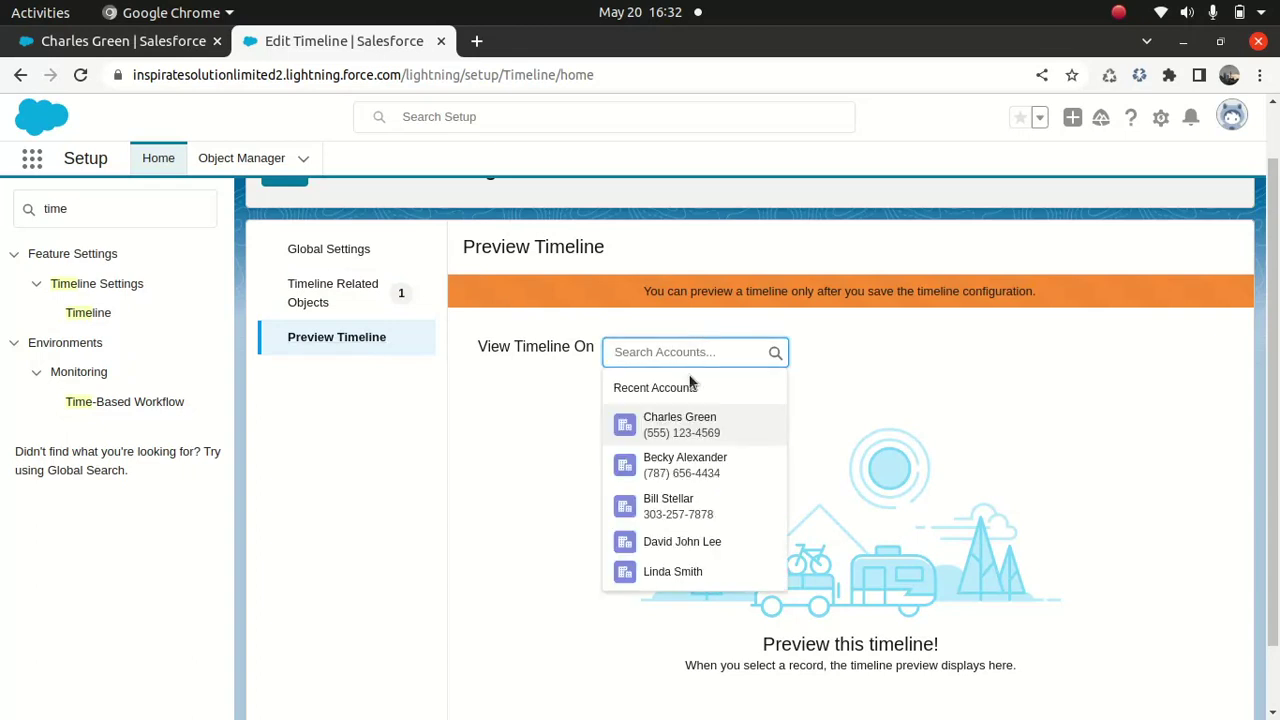
click(680, 418)
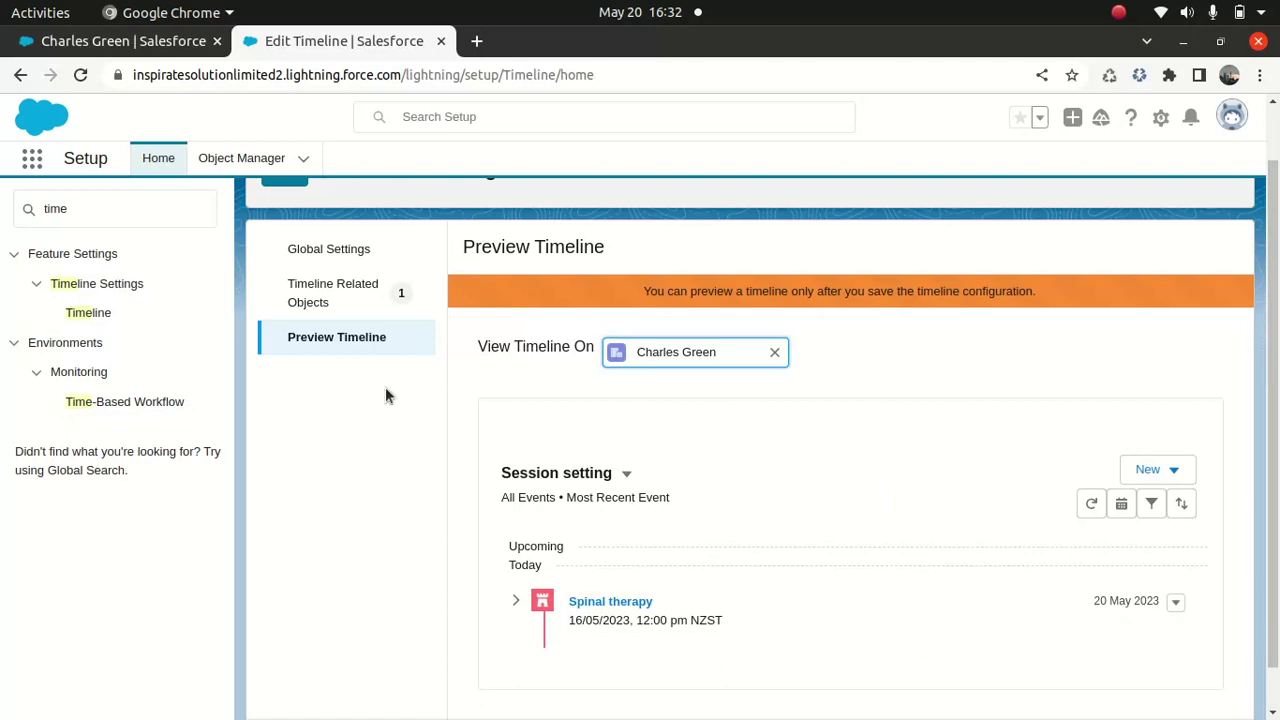
scroll(905, 410, down, 1)
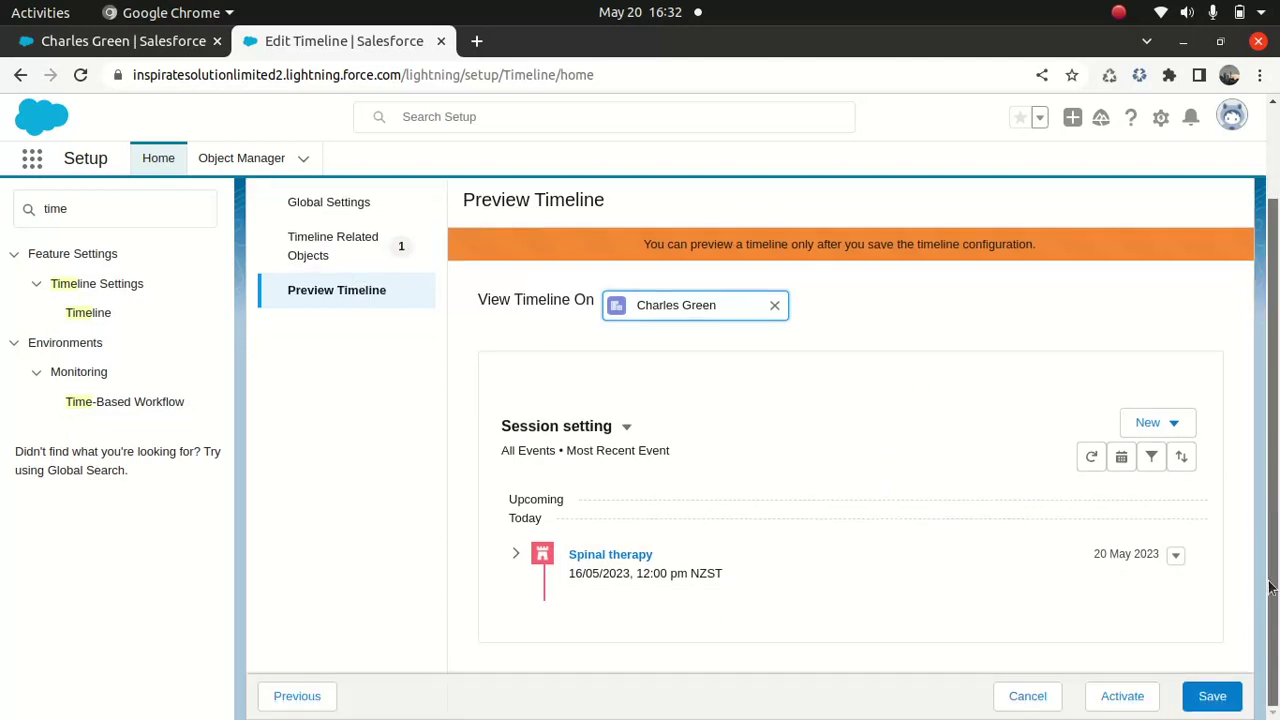
click(1210, 696)
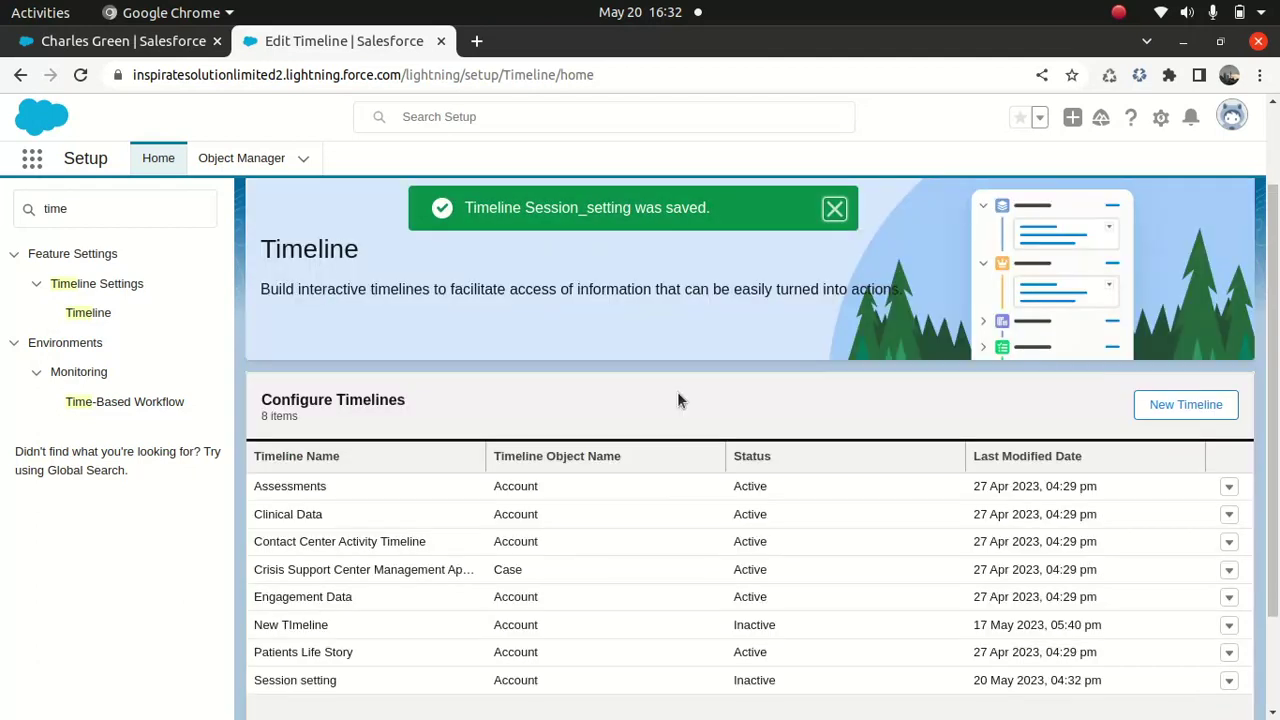
Activate the Session setting timeline in the list of configured timelines
scroll(1230, 650, down, 3)
click(1228, 552)
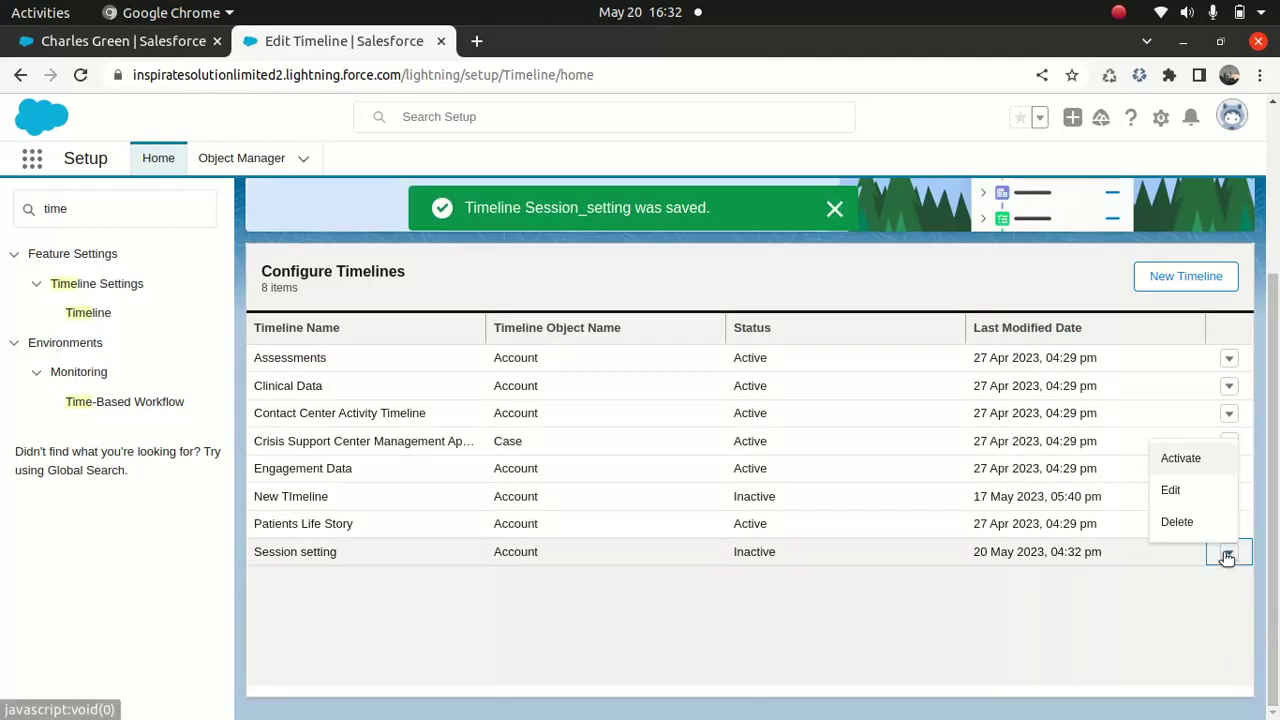
click(1184, 459)
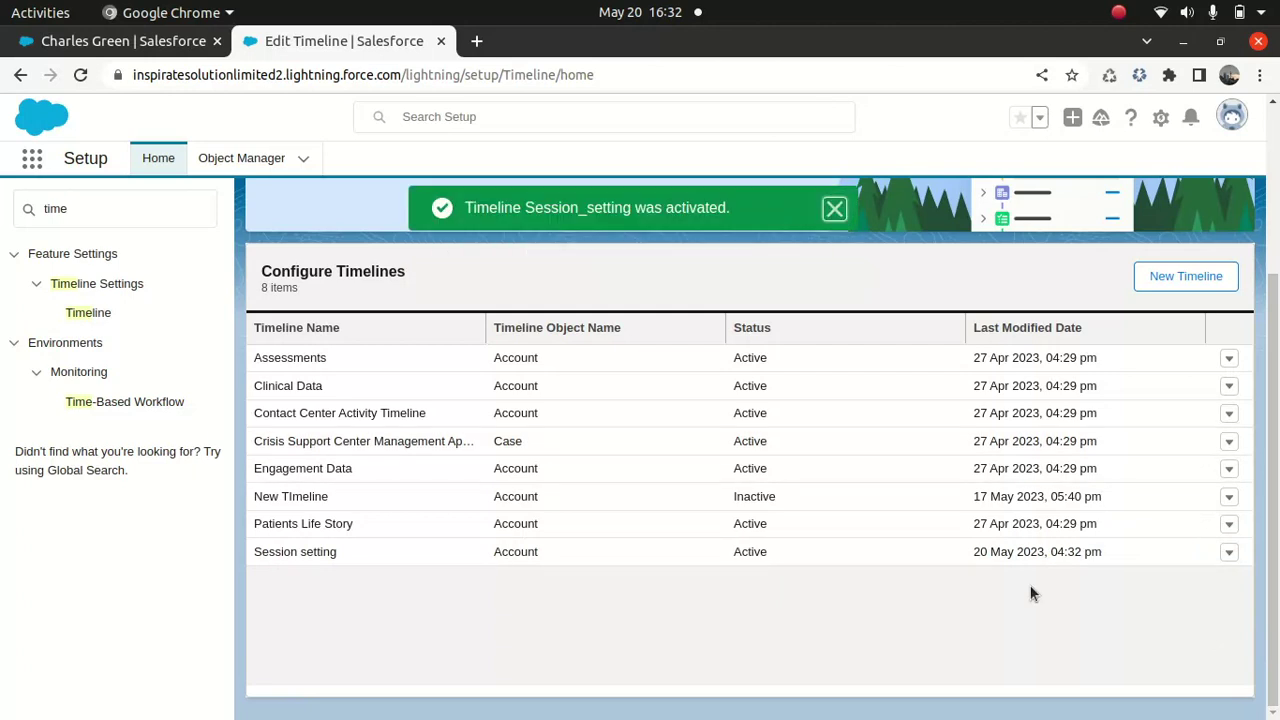
Search the available apps and items for "time" and open the Session record in Timeline View Configurations
click(32, 162)
text(time)
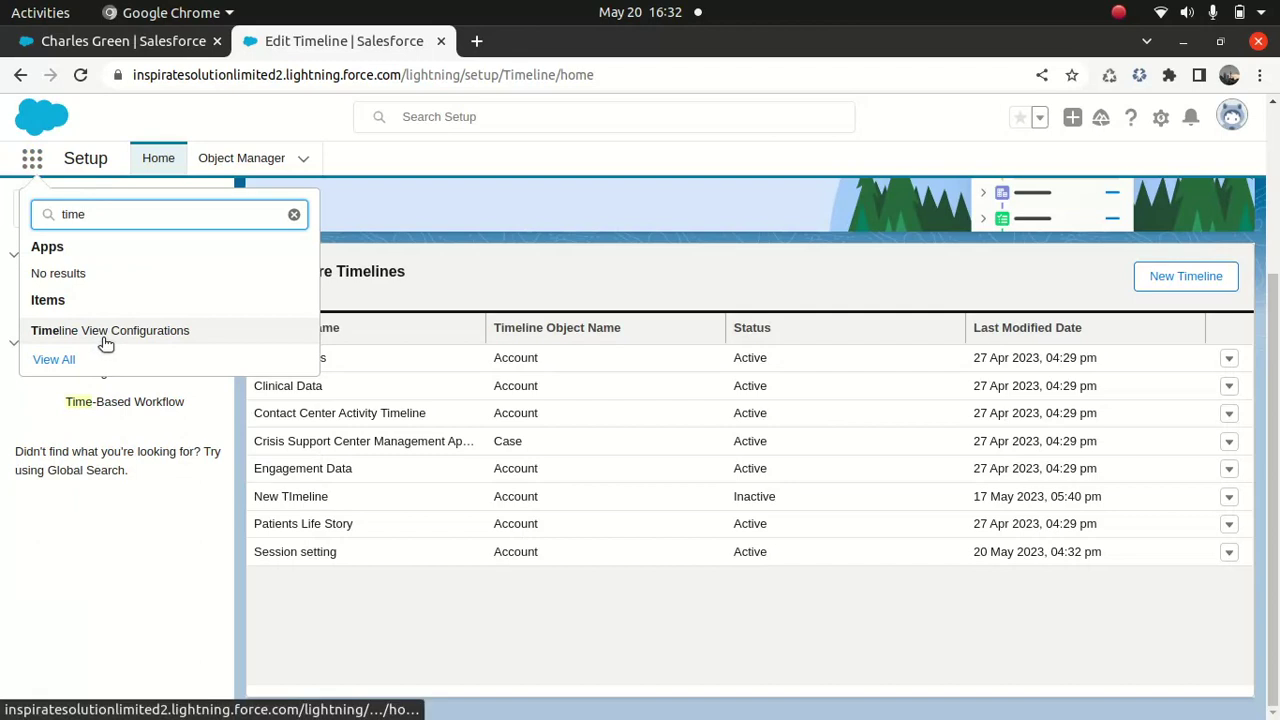
click(102, 331)
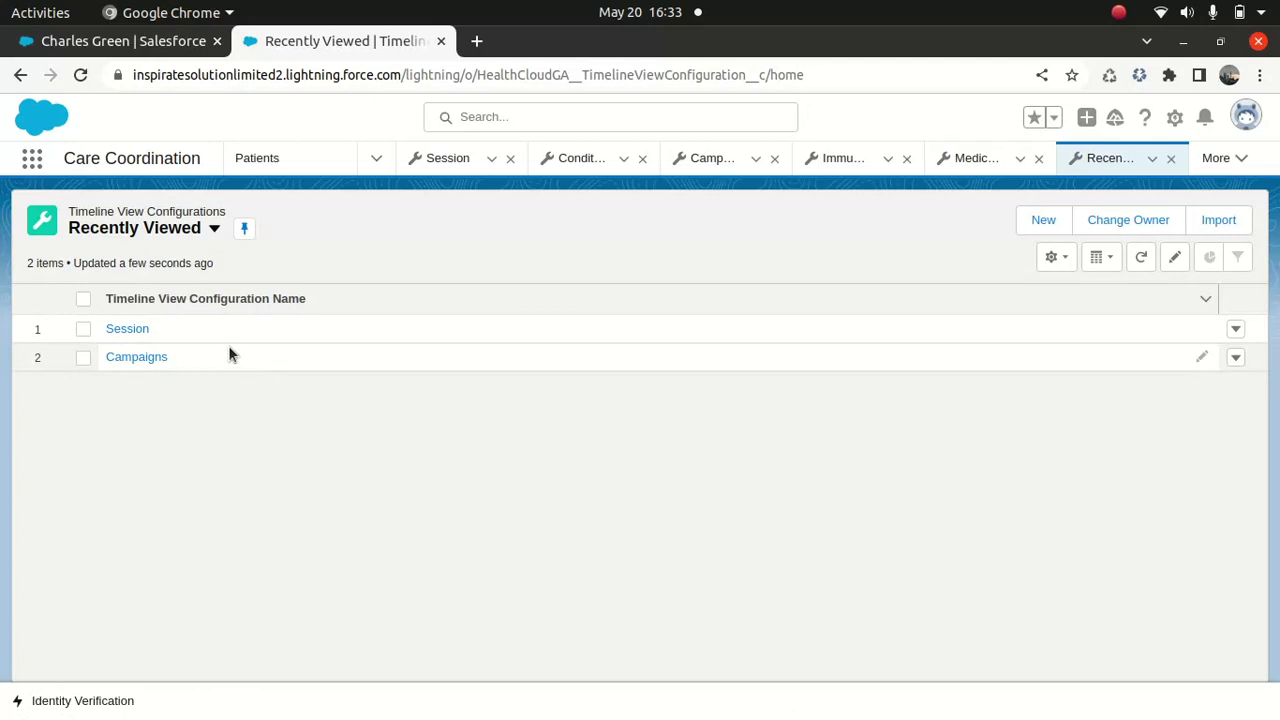
click(143, 329)
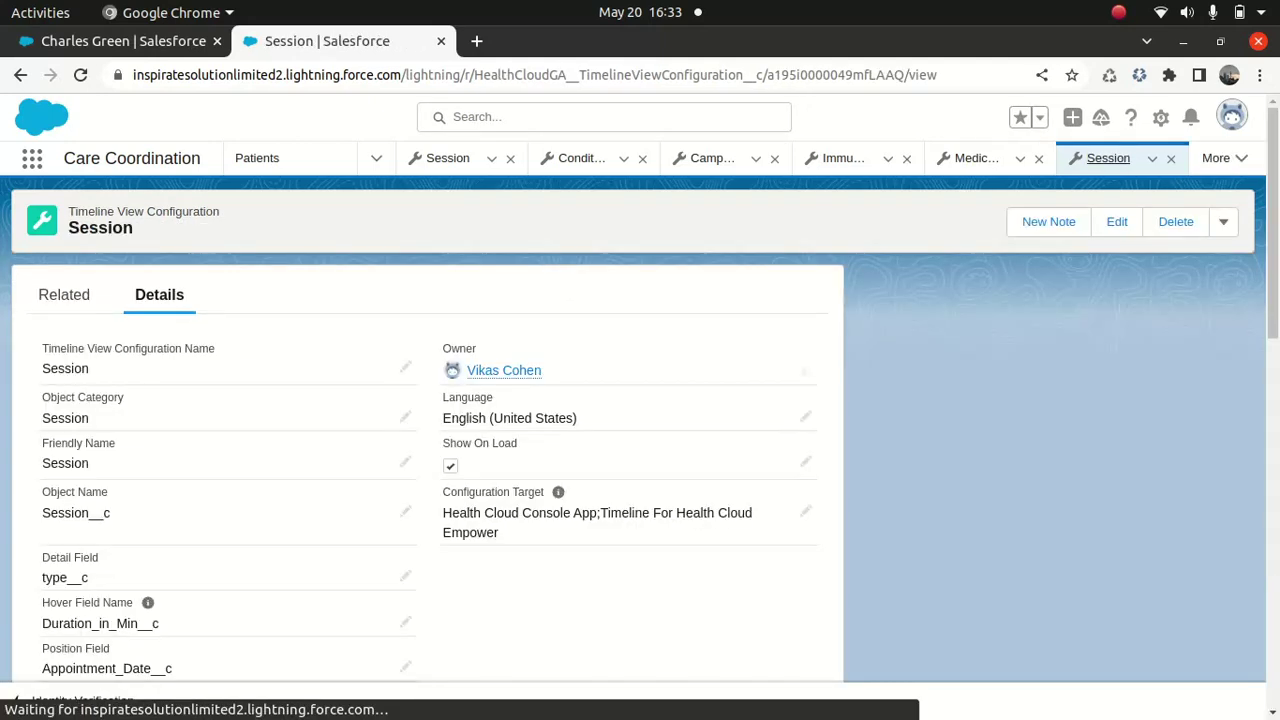
scroll(1276, 268, down, 1)
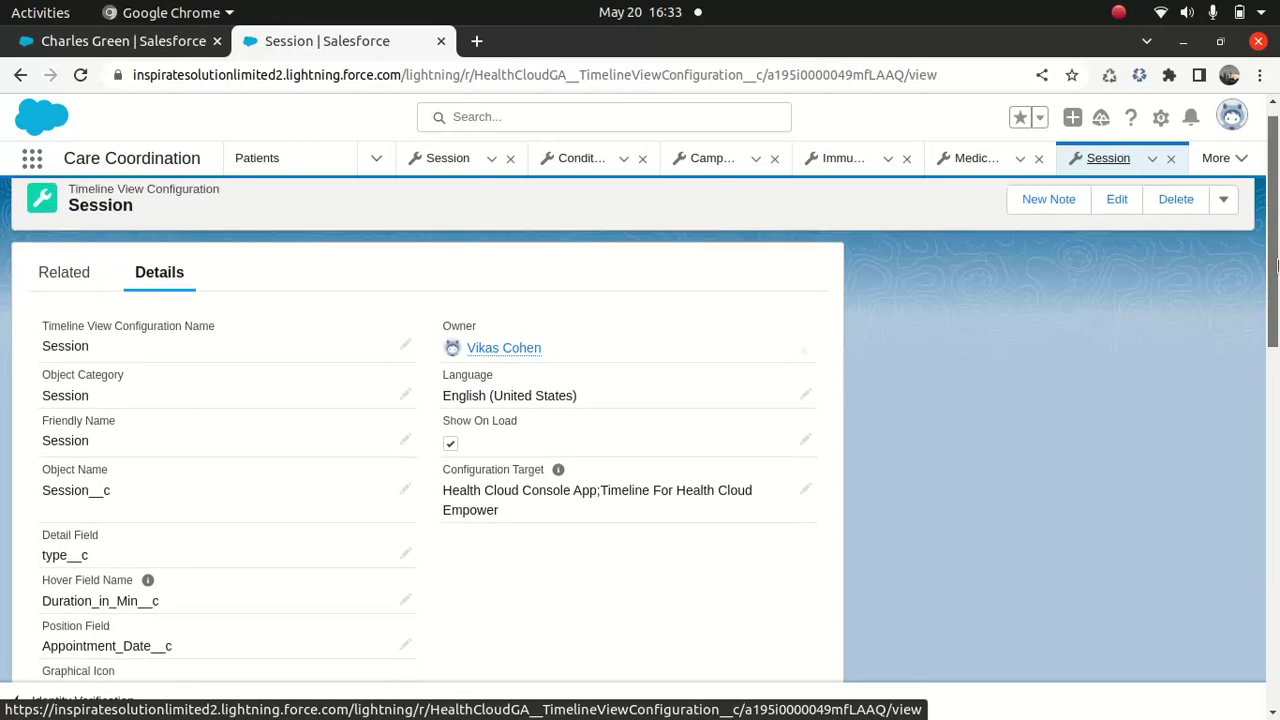
scroll(1276, 268, up, 1)
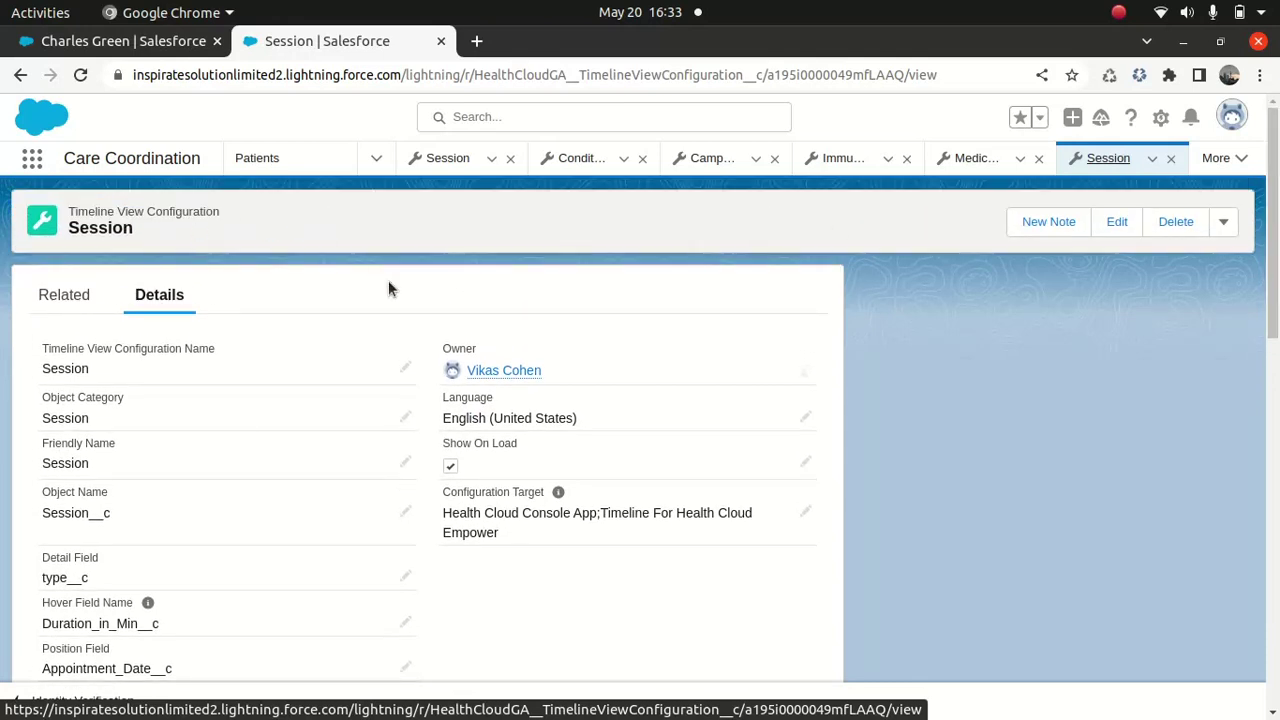
Look at the blank form for a new Timeline View Configuration and close it without saving
click(20, 75)
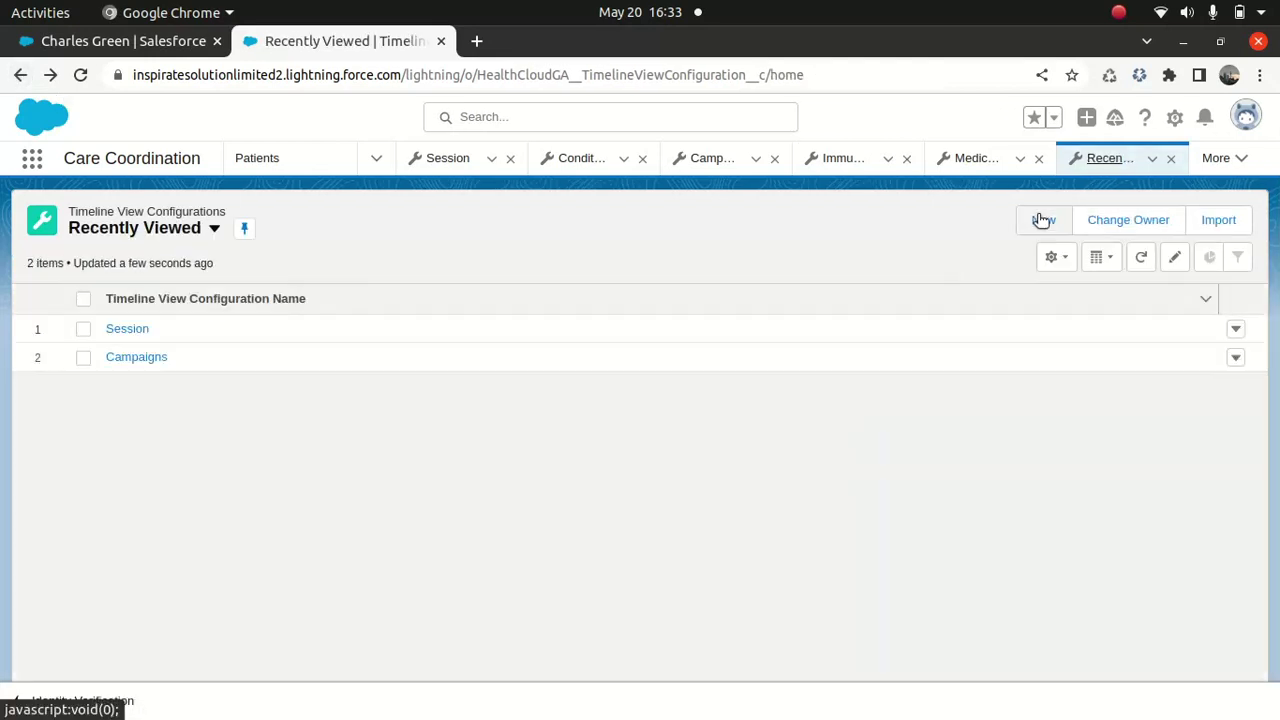
click(1043, 219)
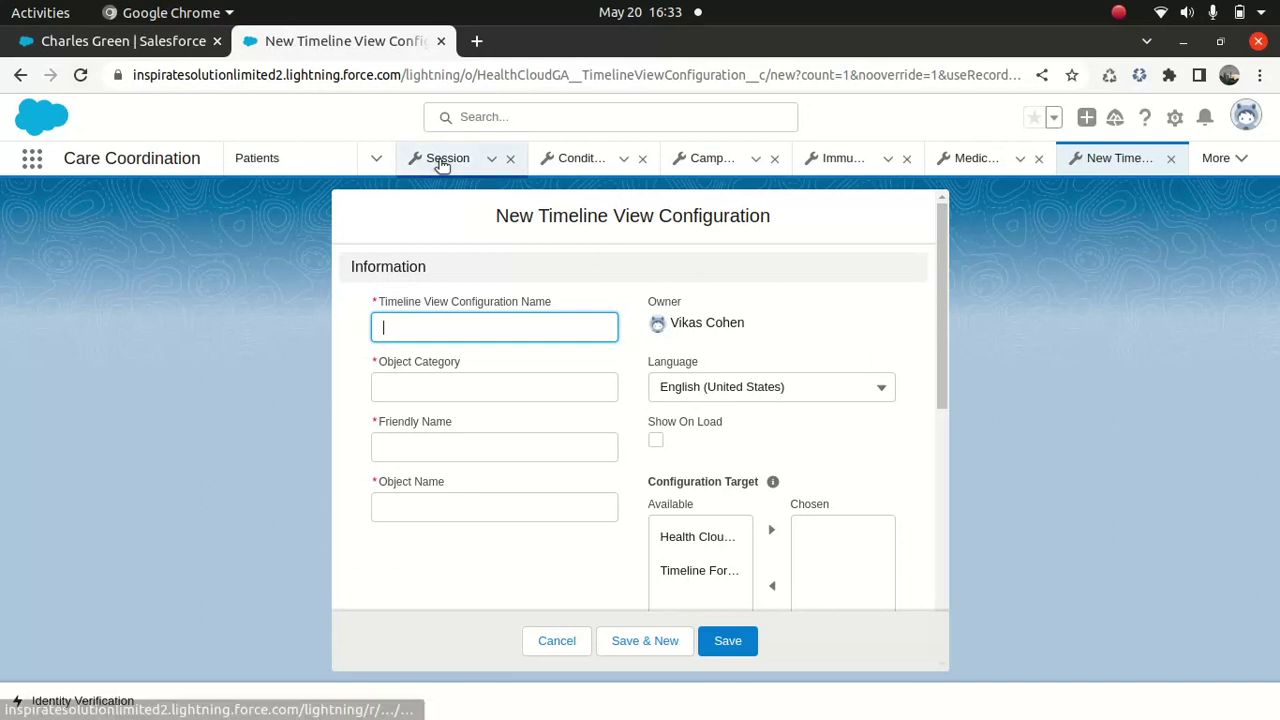
click(1171, 158)
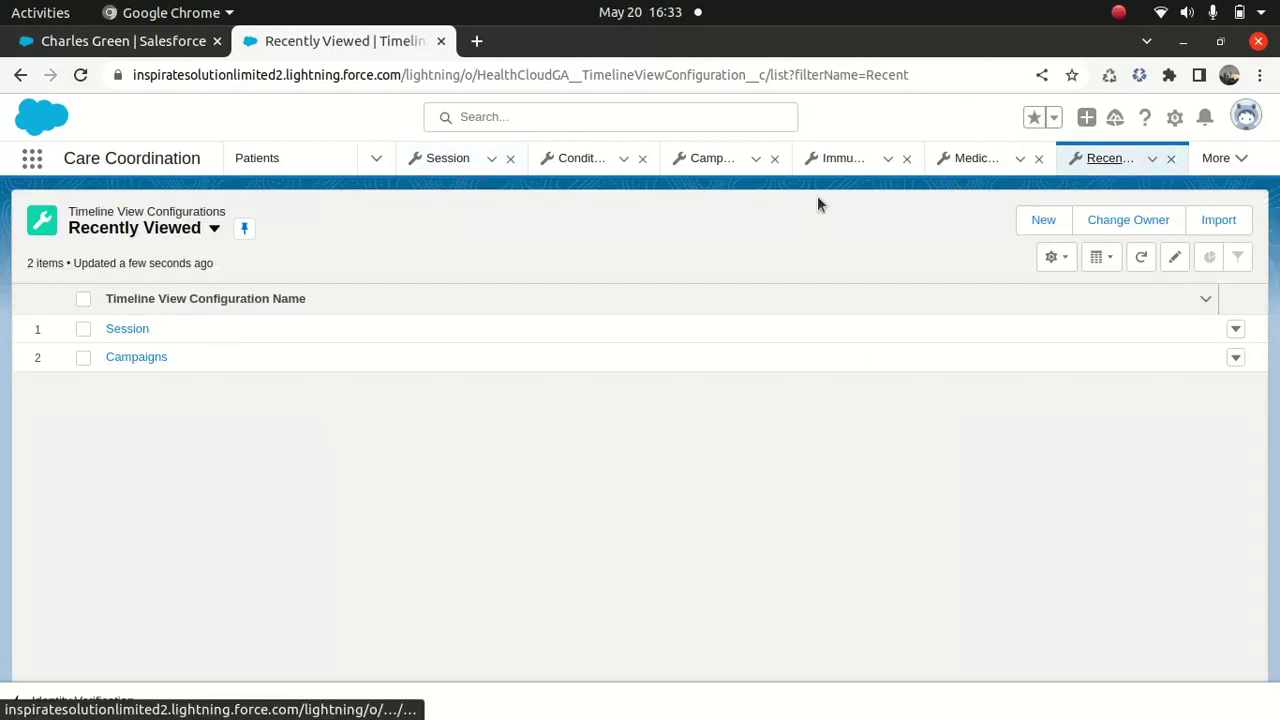
Reopen the Session timeline view configuration and examine its details, including object name, detail, hover and position fields, graphical icon and account lookup
click(128, 329)
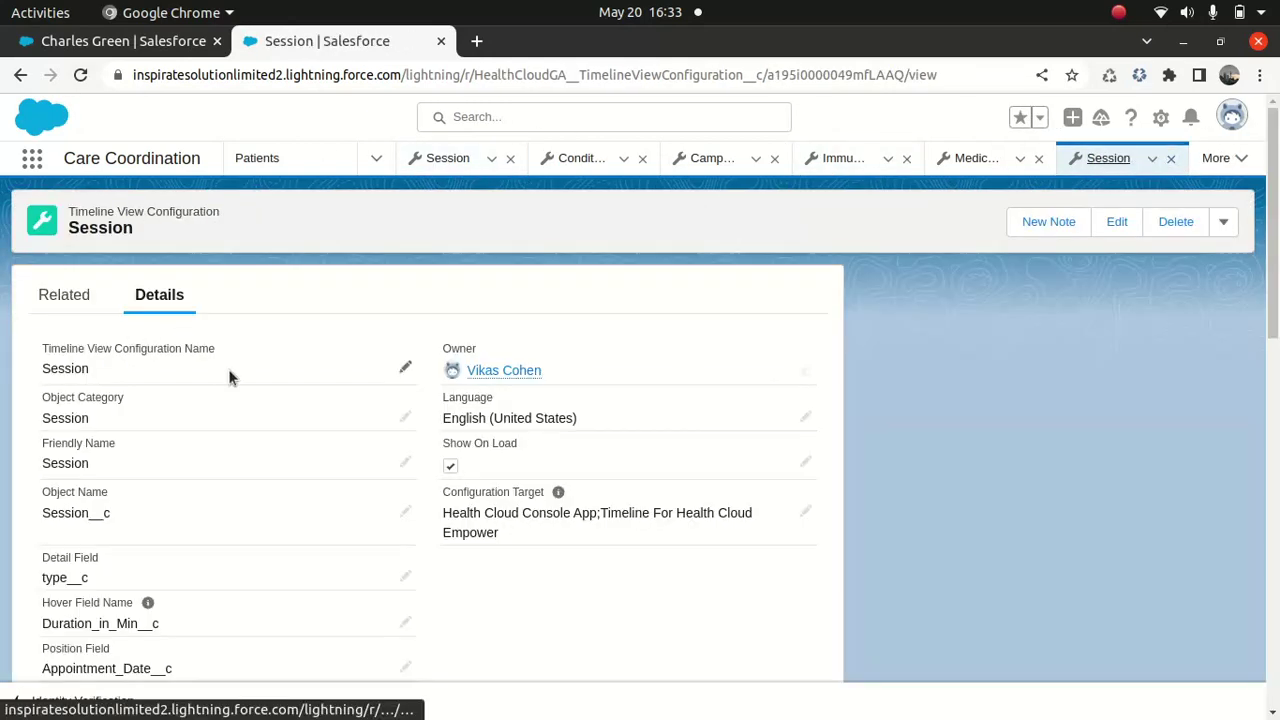
scroll(1268, 364, down, 3)
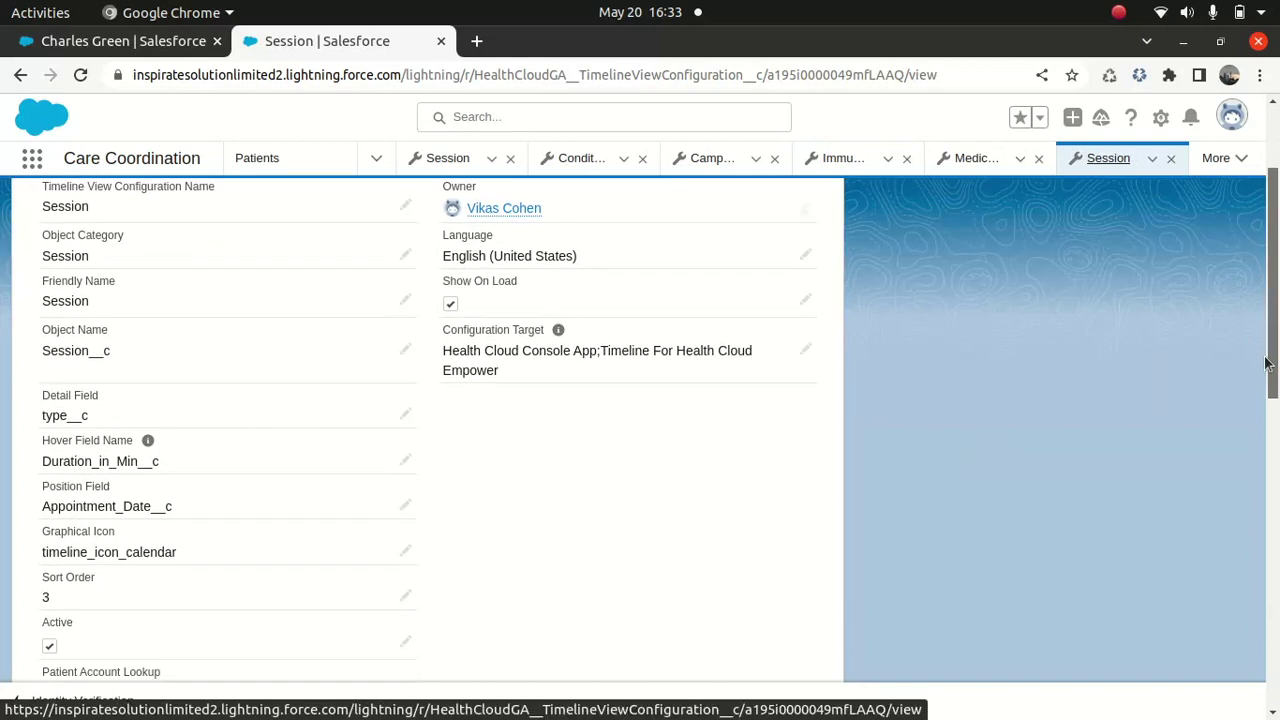
scroll(445, 458, up, 1)
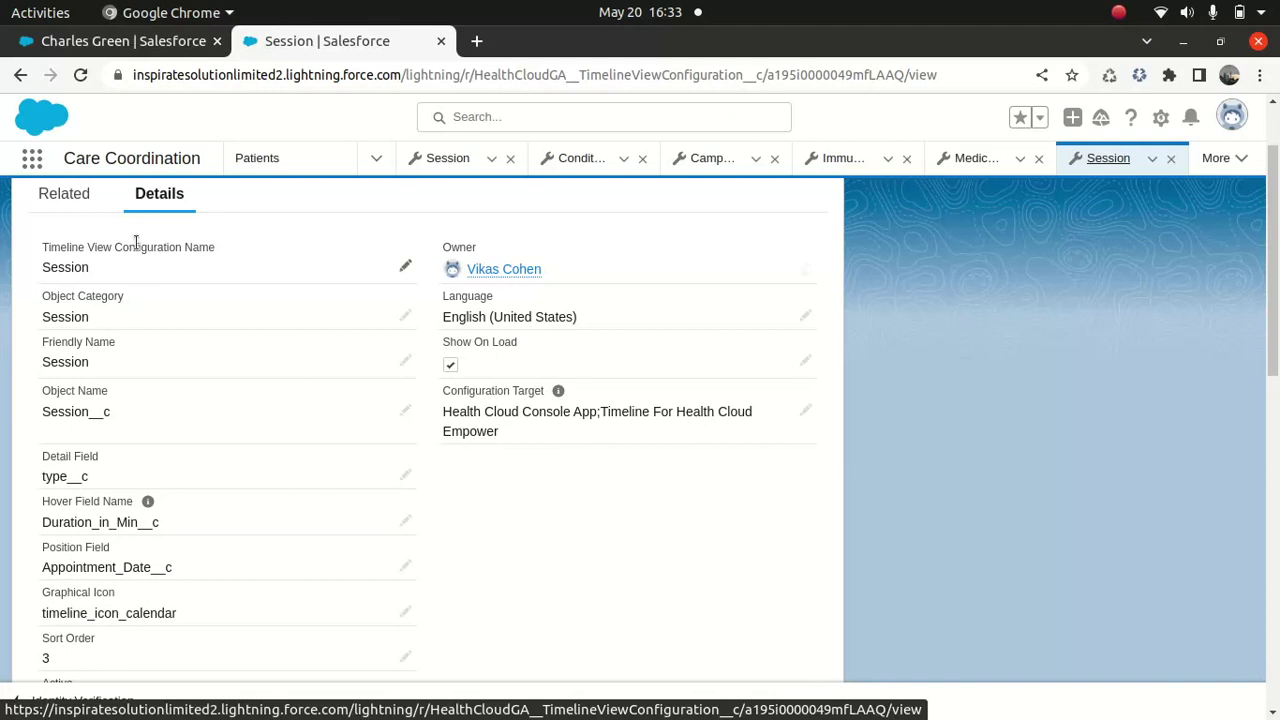
click(56, 195)
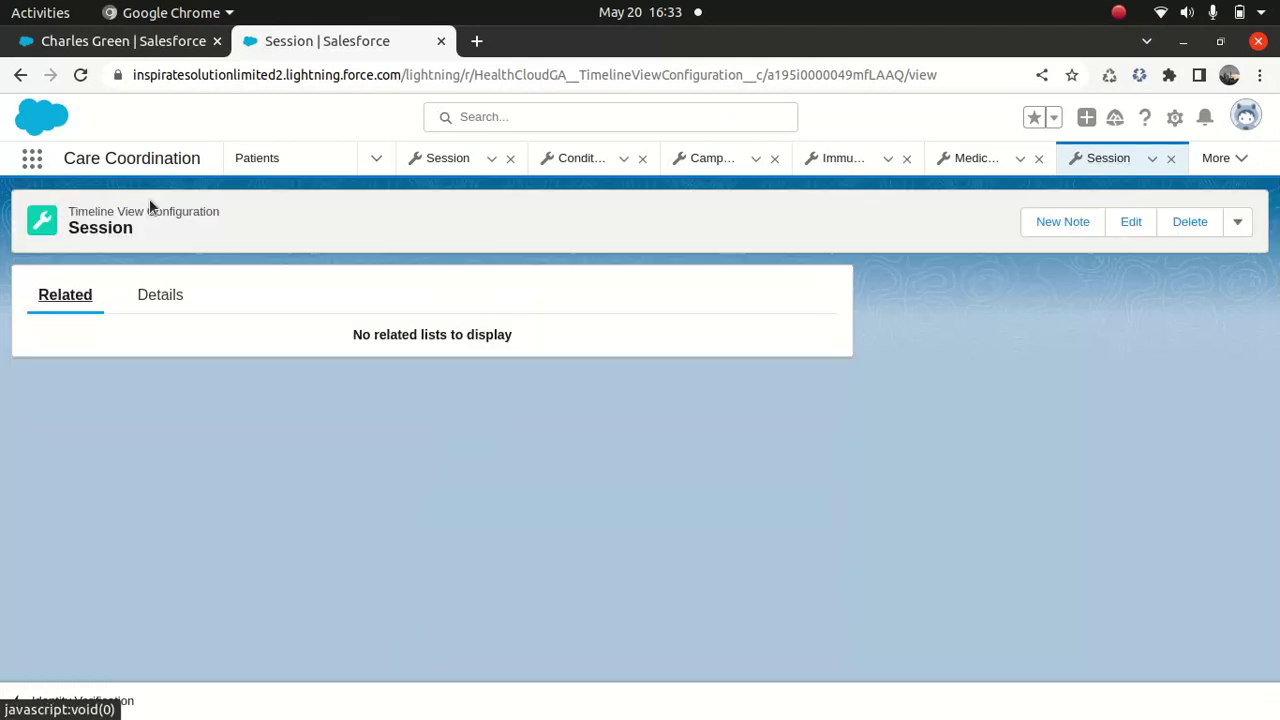
click(152, 294)
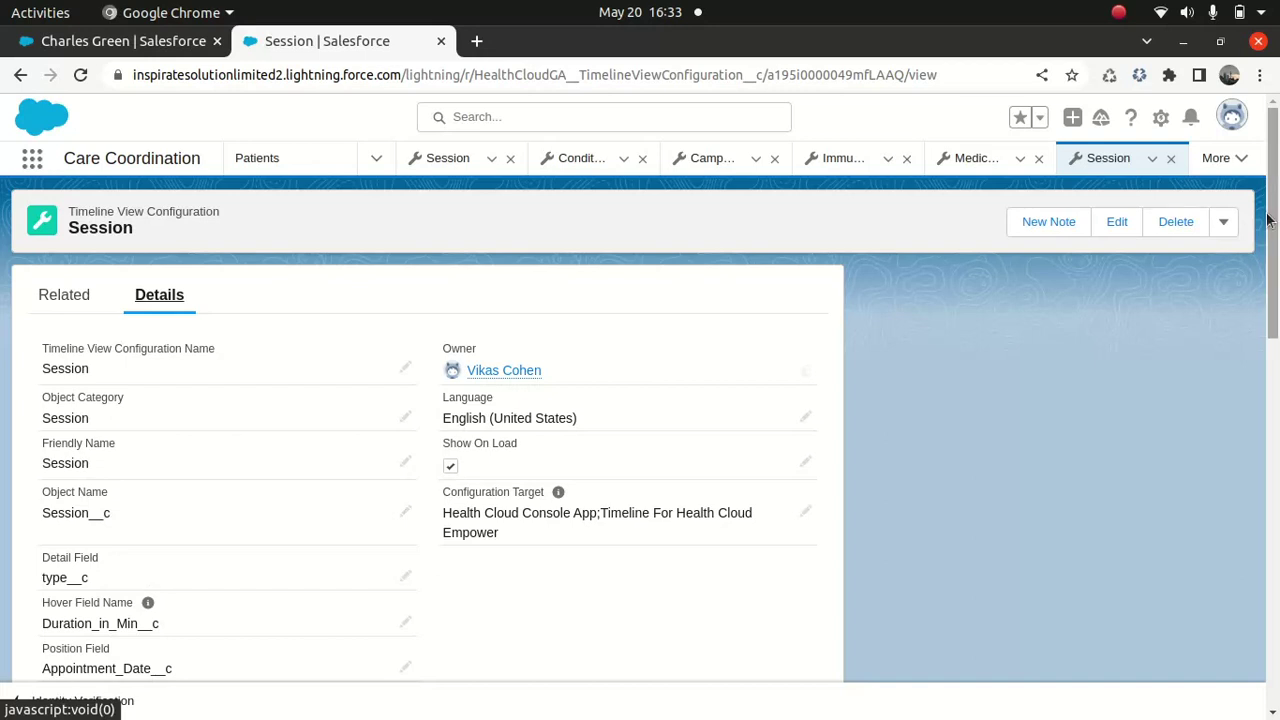
scroll(1268, 220, down, 4)
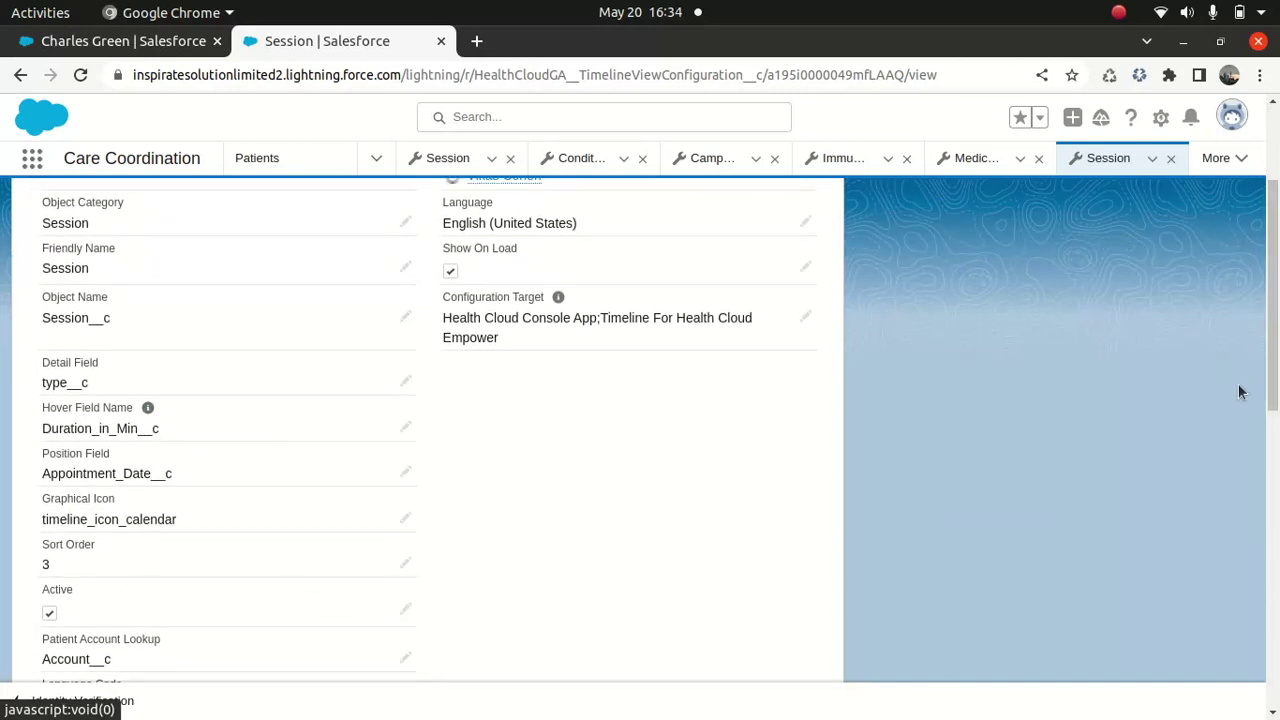
drag(1267, 394, 1277, 313)
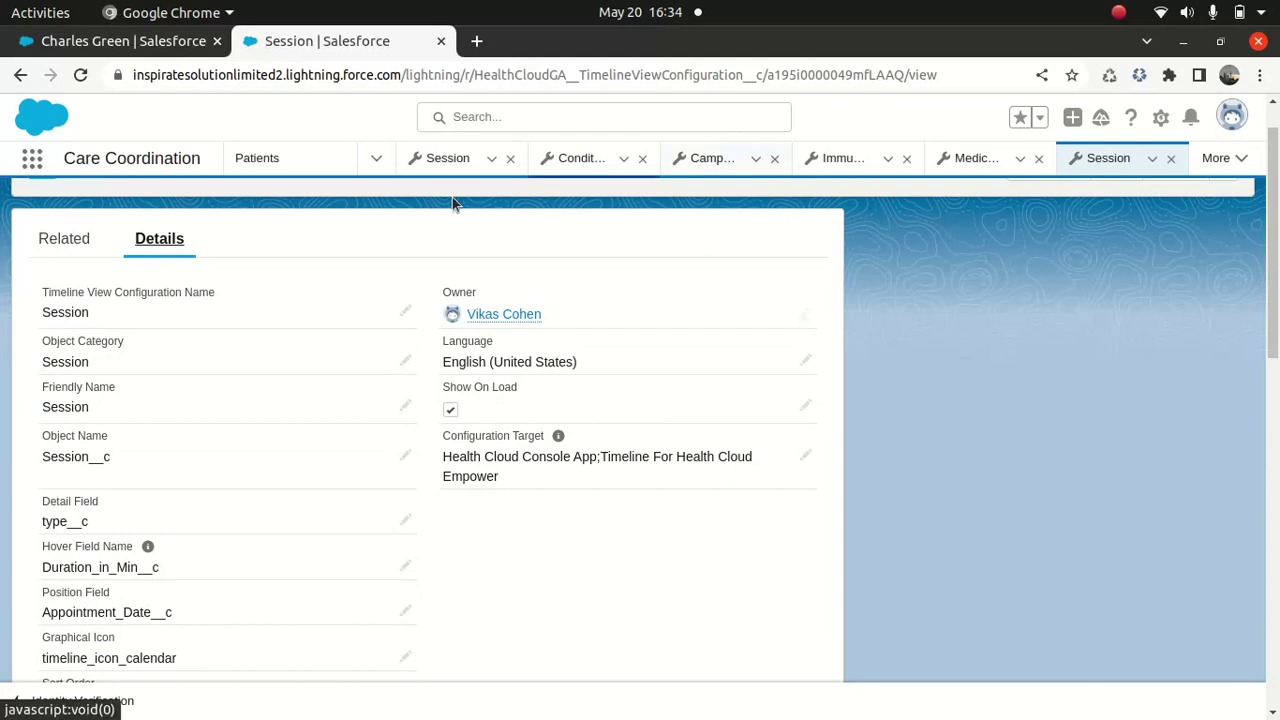
click(295, 168)
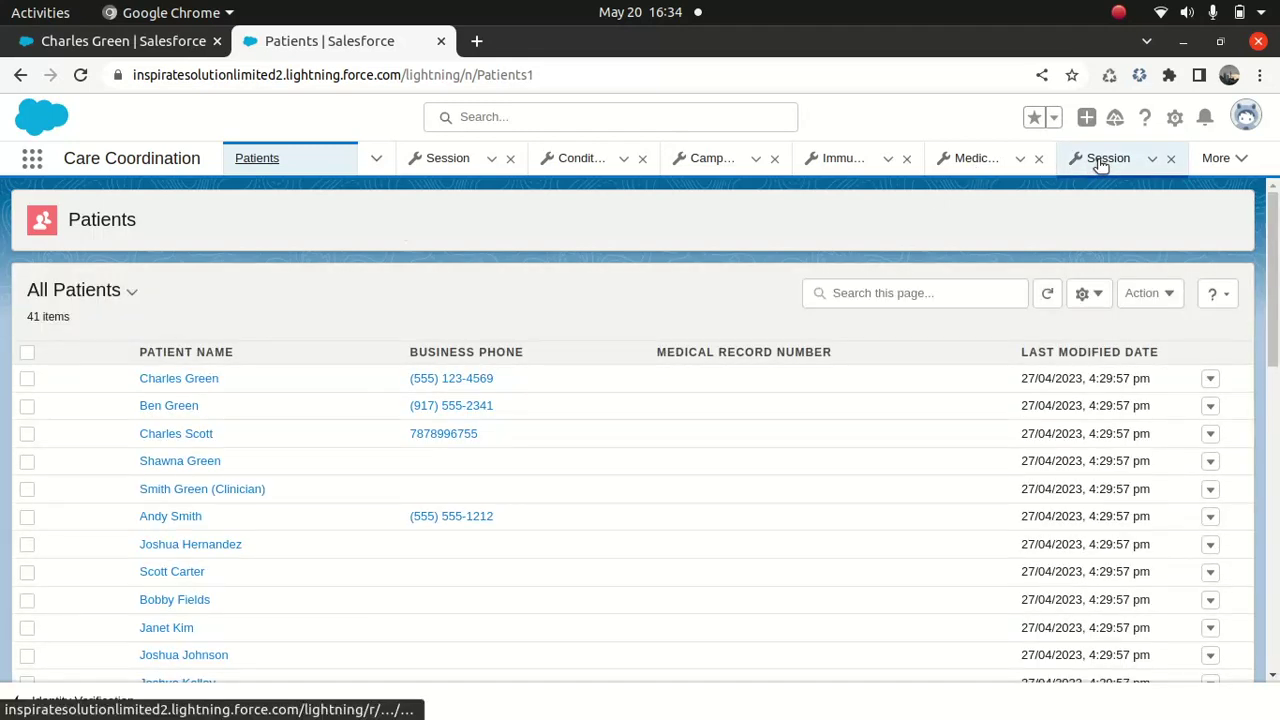
click(1101, 160)
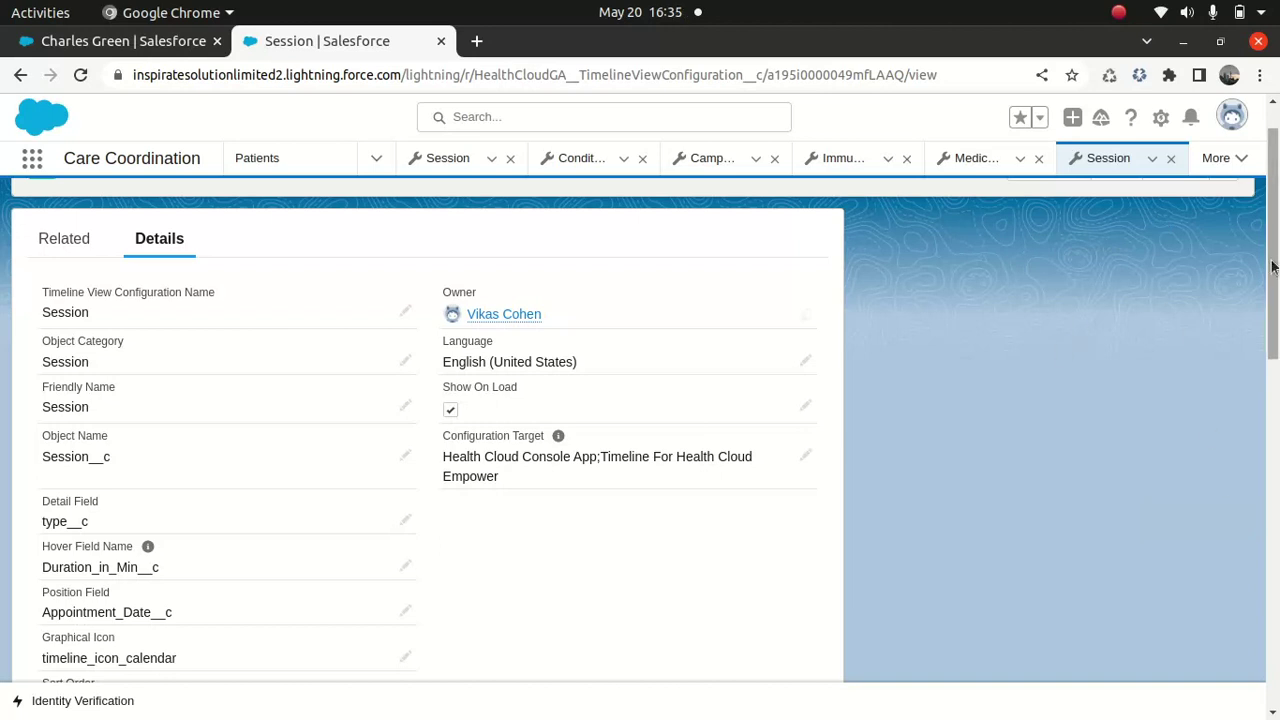
mouse_move(1272, 266)
mouse_down()
mouse_move(1257, 443)
mouse_move(1249, 320)
mouse_move(1237, 366)
mouse_up()
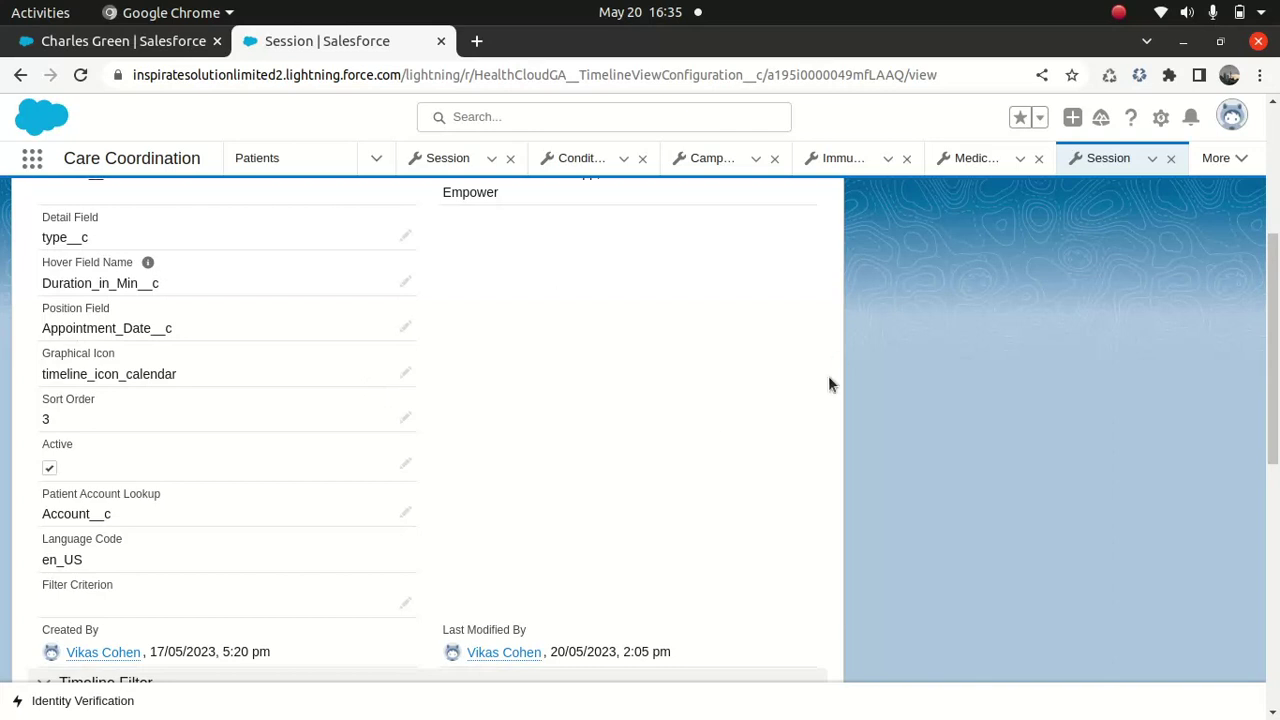
Switch to Salesforce Classic and open the Documents page of the Health Cloud - Admin app
click(1161, 118)
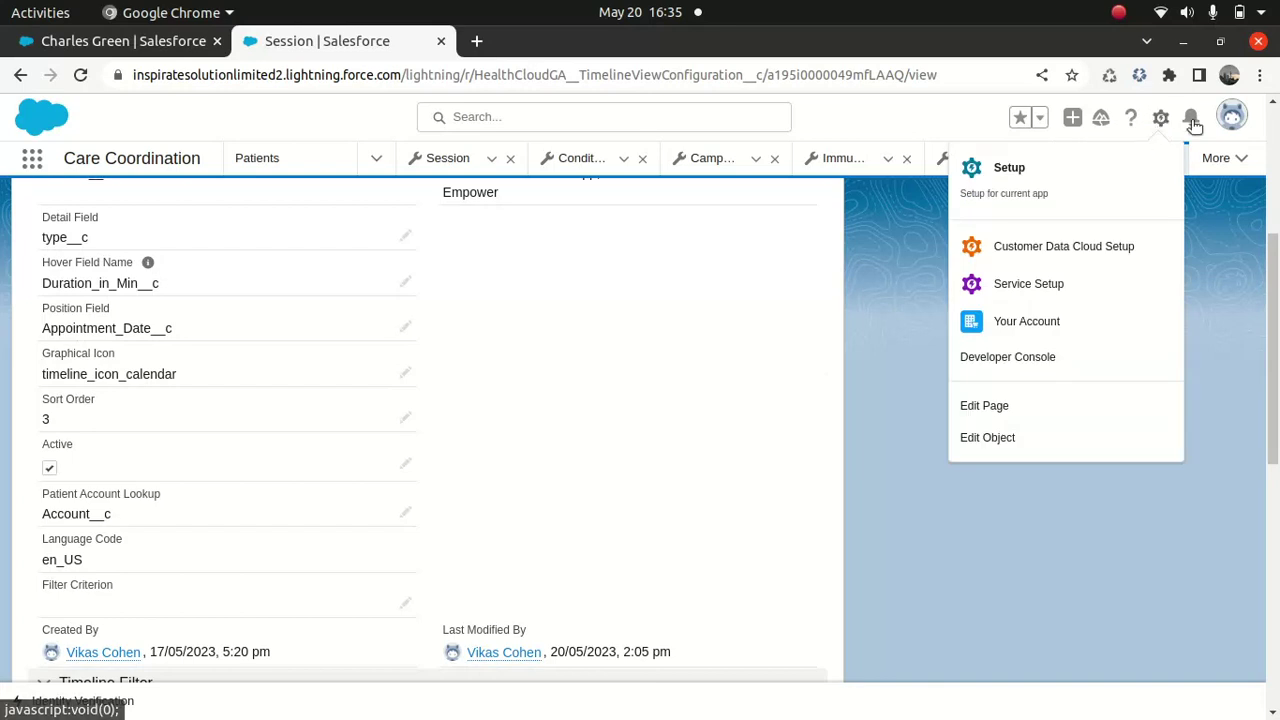
click(1232, 116)
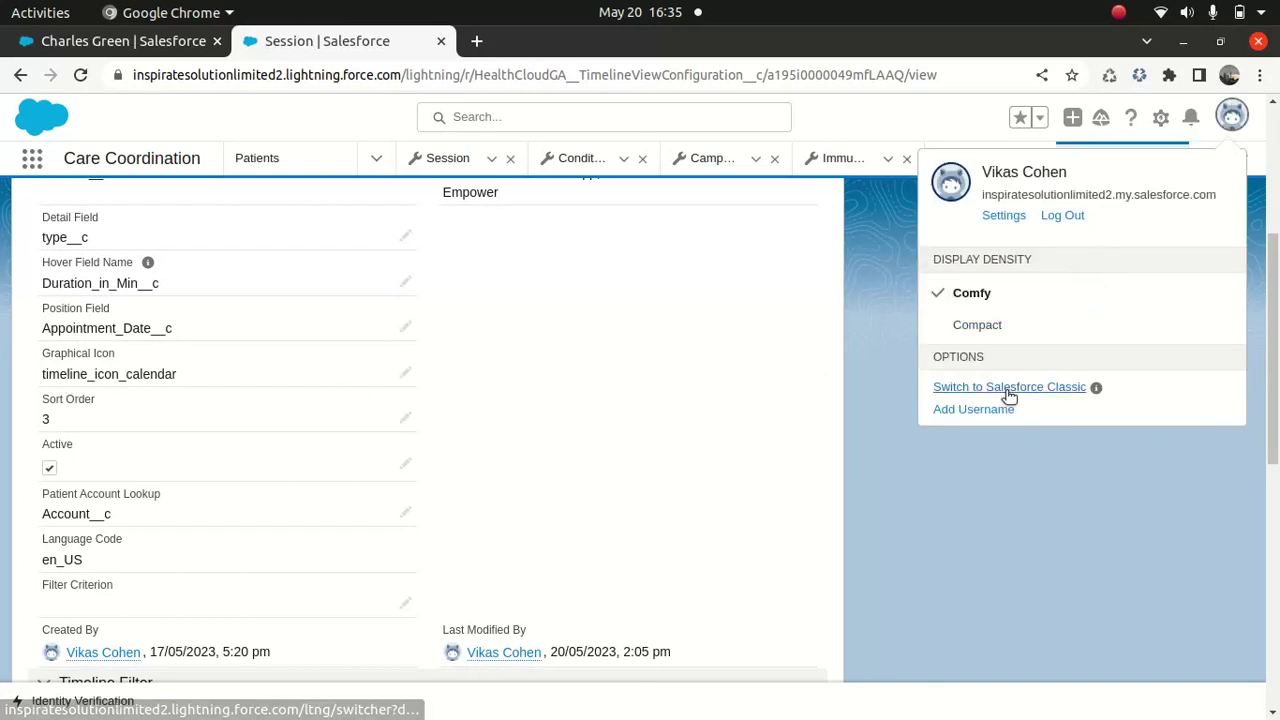
click(1008, 394)
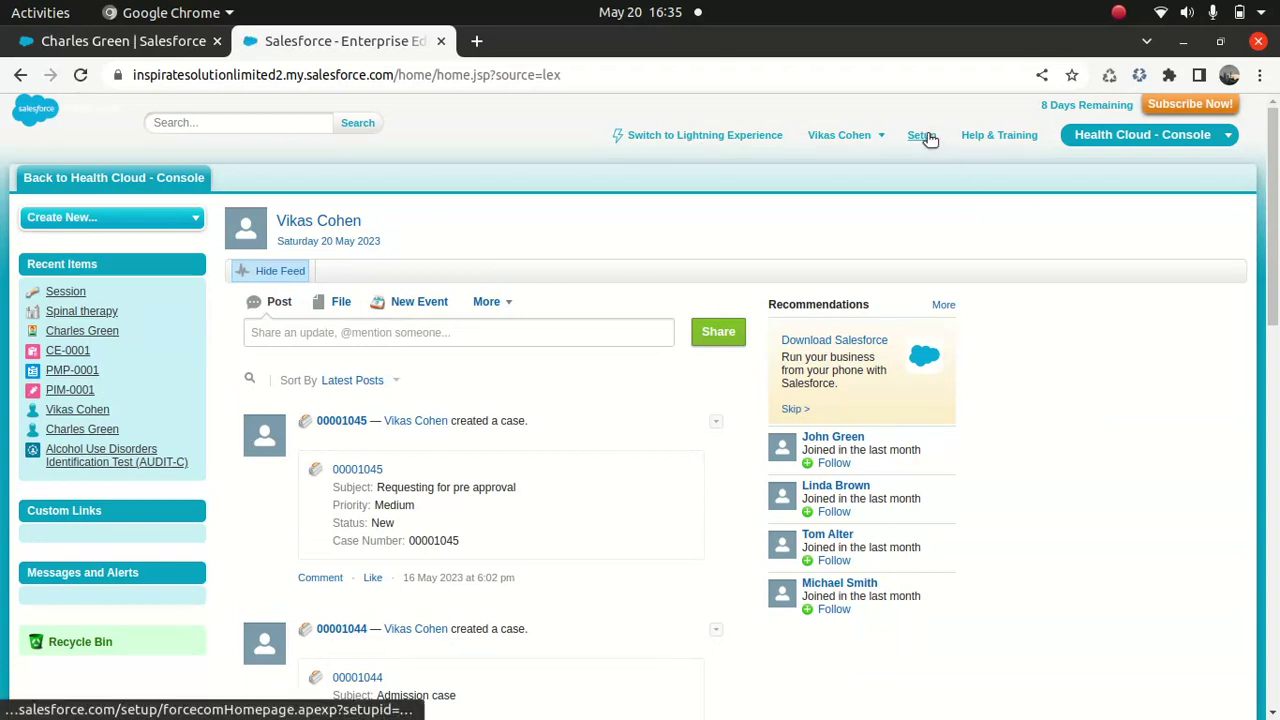
click(1151, 138)
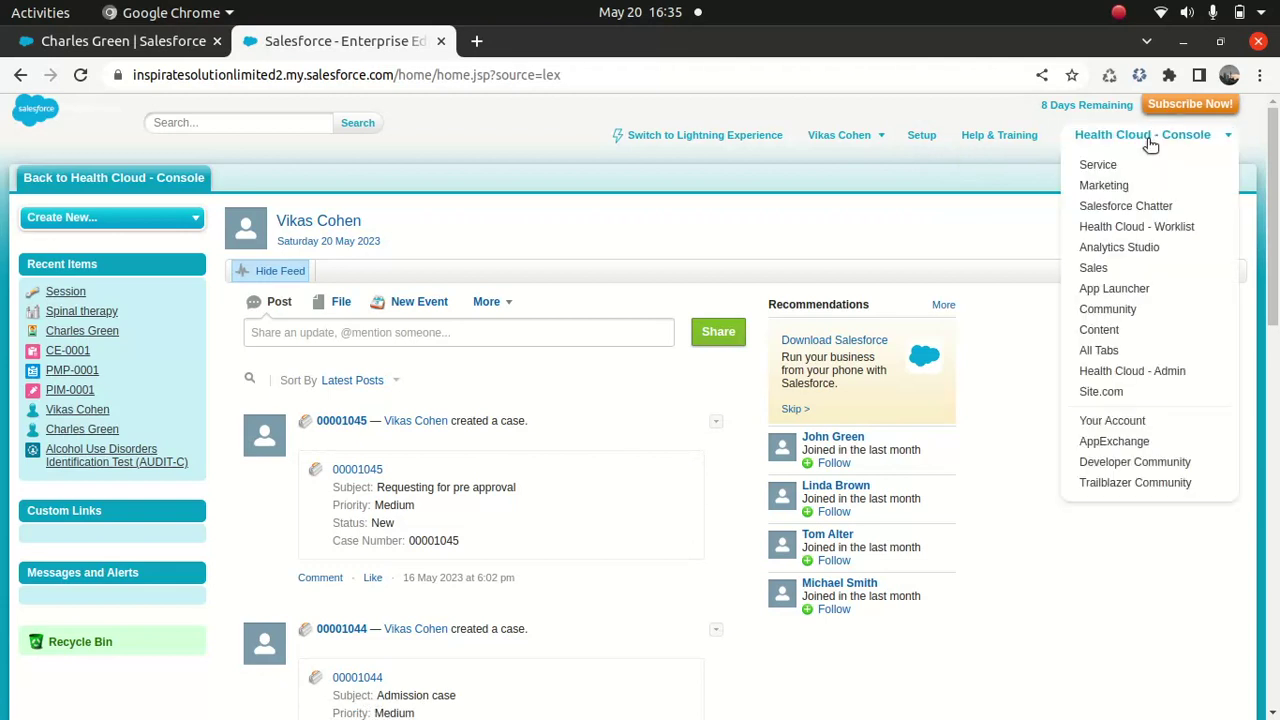
click(1116, 372)
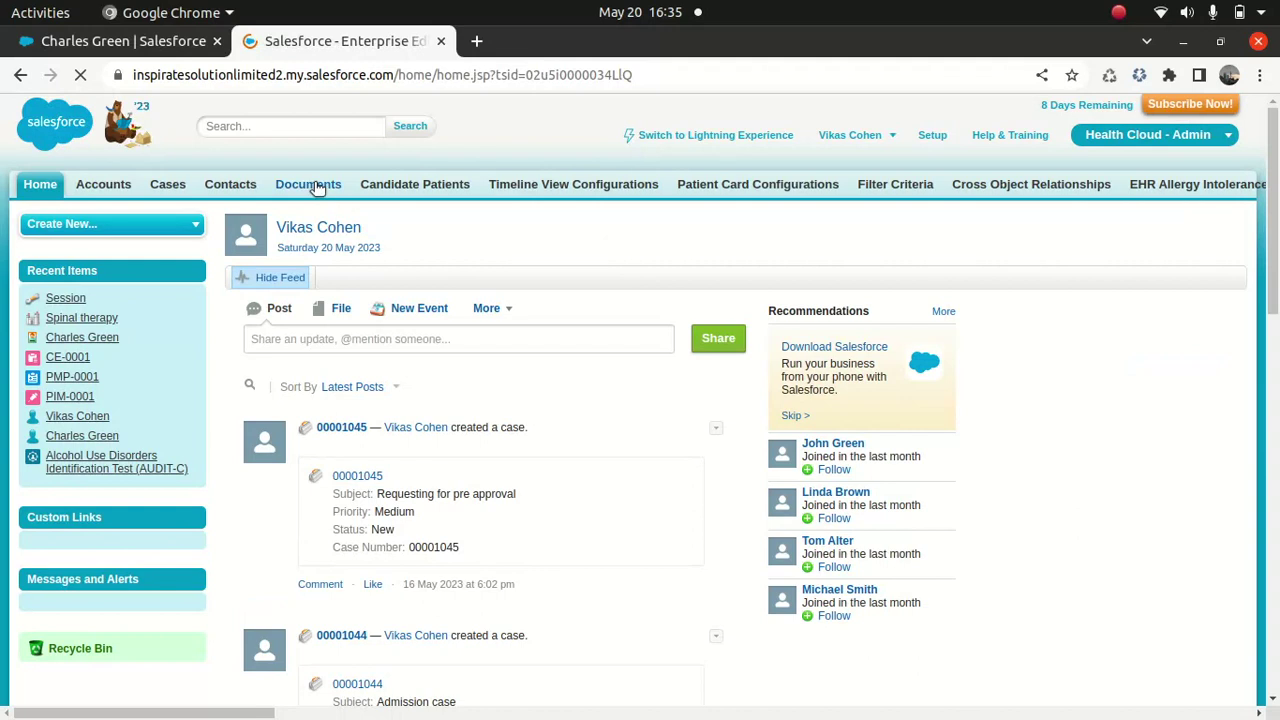
click(316, 188)
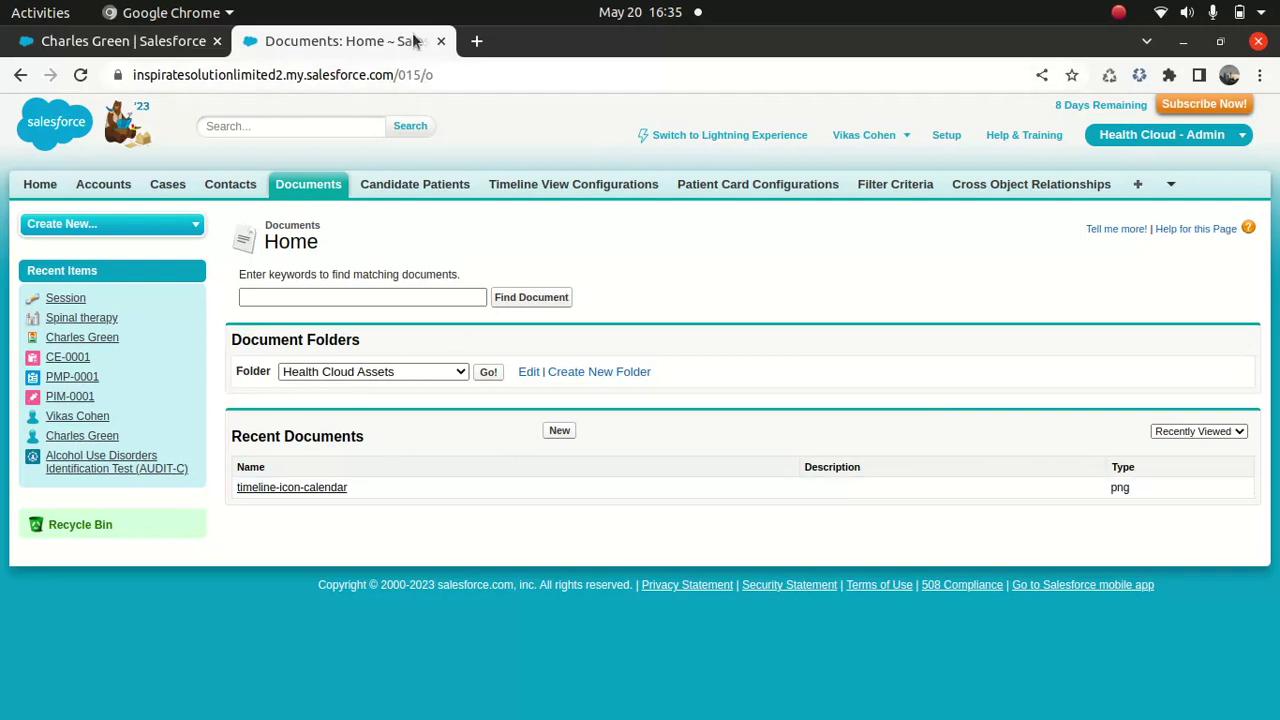
Return to Lightning Experience and review the Session timeline view configuration's graphical icon, sort order and active settings
click(767, 137)
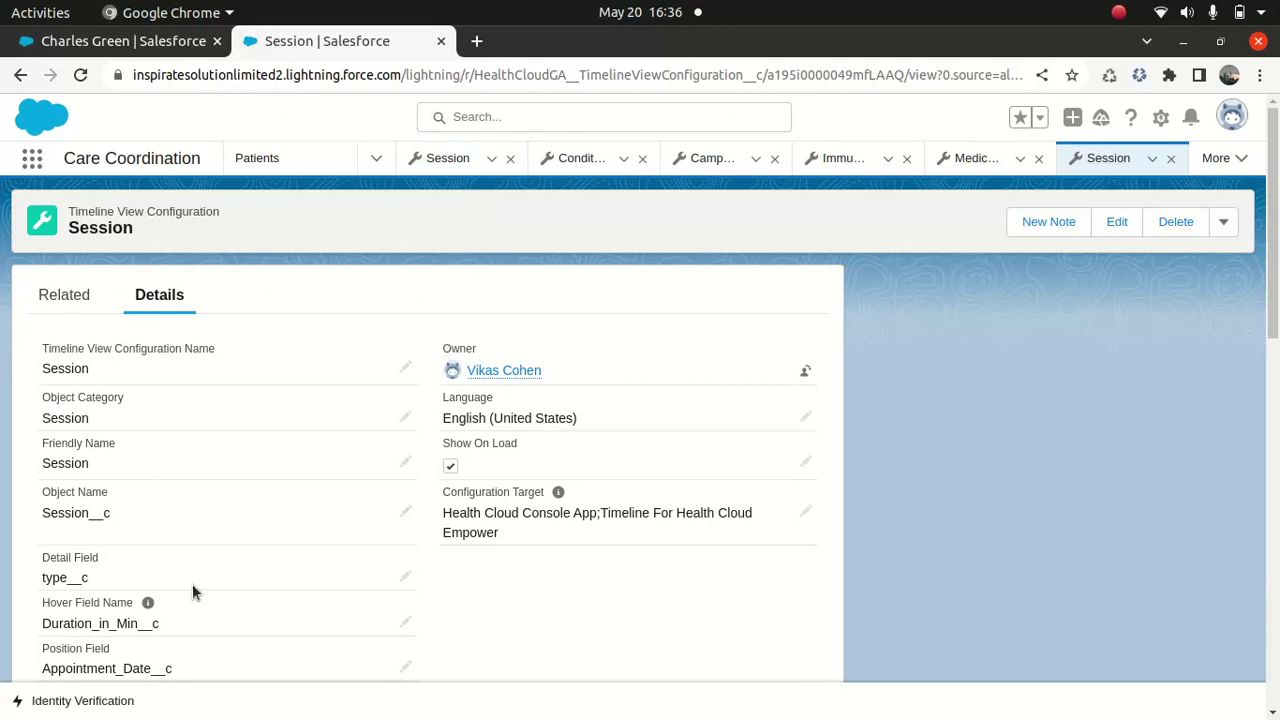
scroll(1250, 400, down, 5)
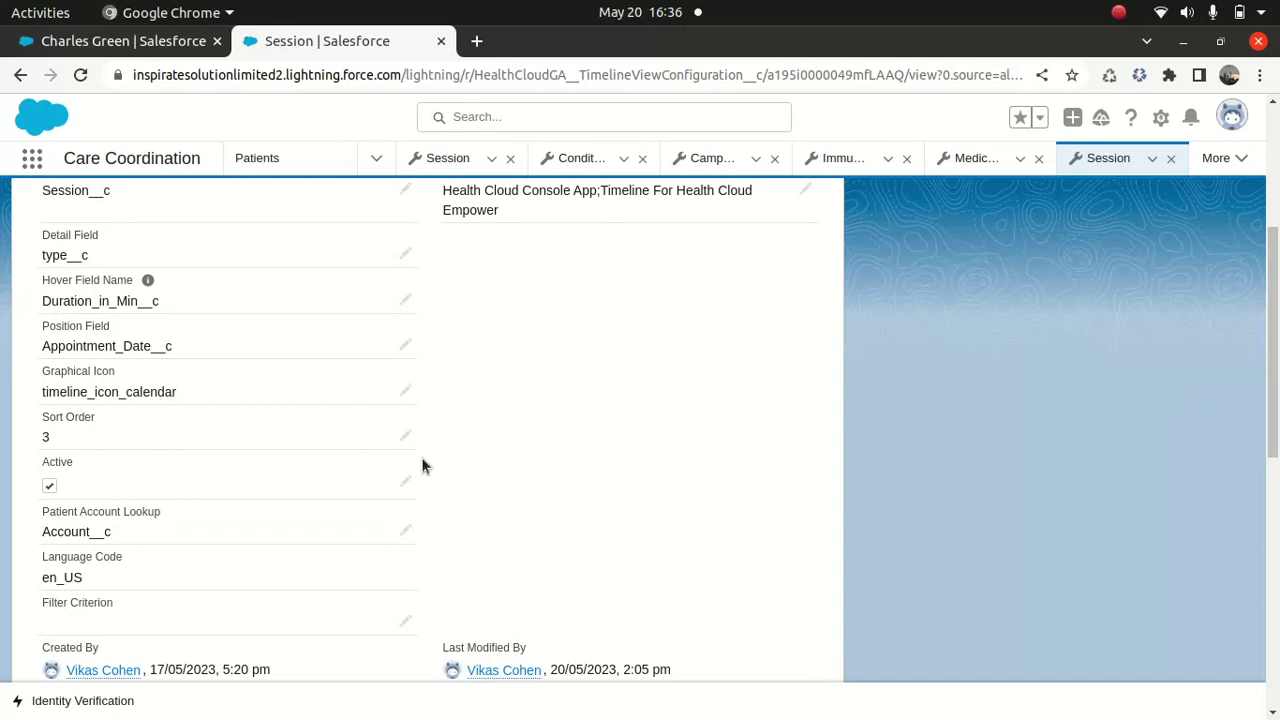
drag(1268, 346, 1259, 309)
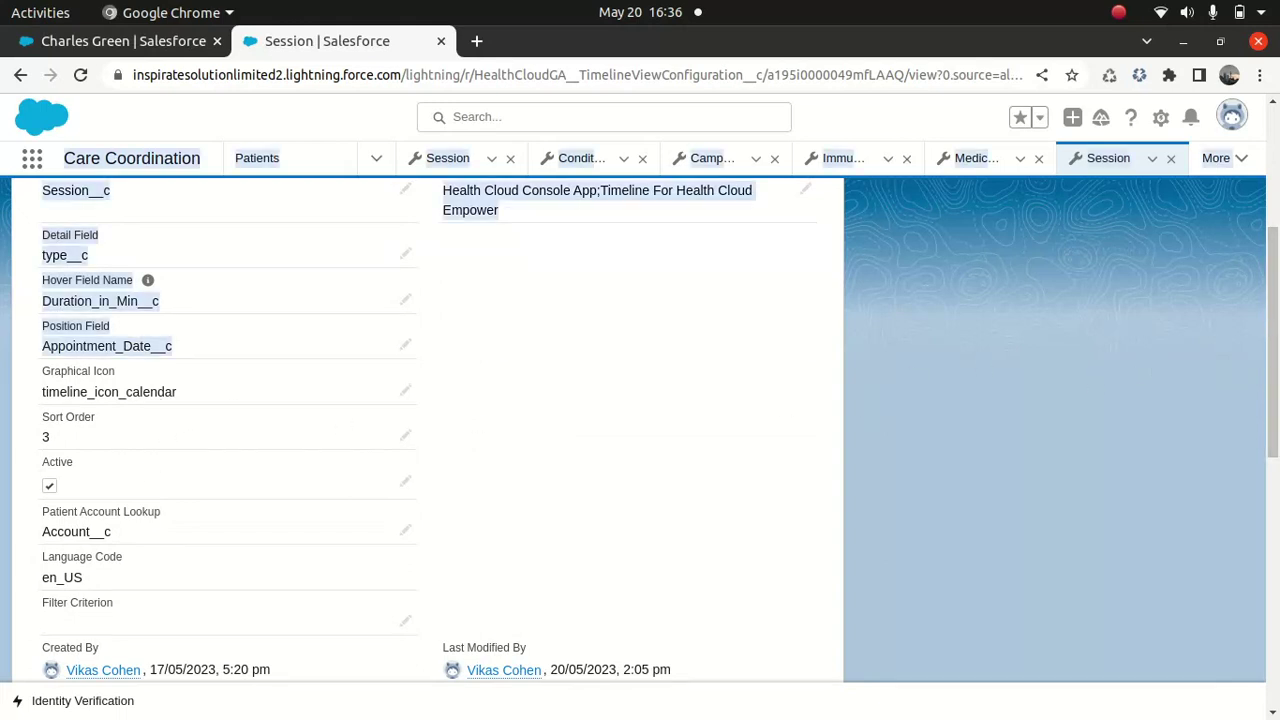
click(1081, 293)
scroll(1081, 293, up, 5)
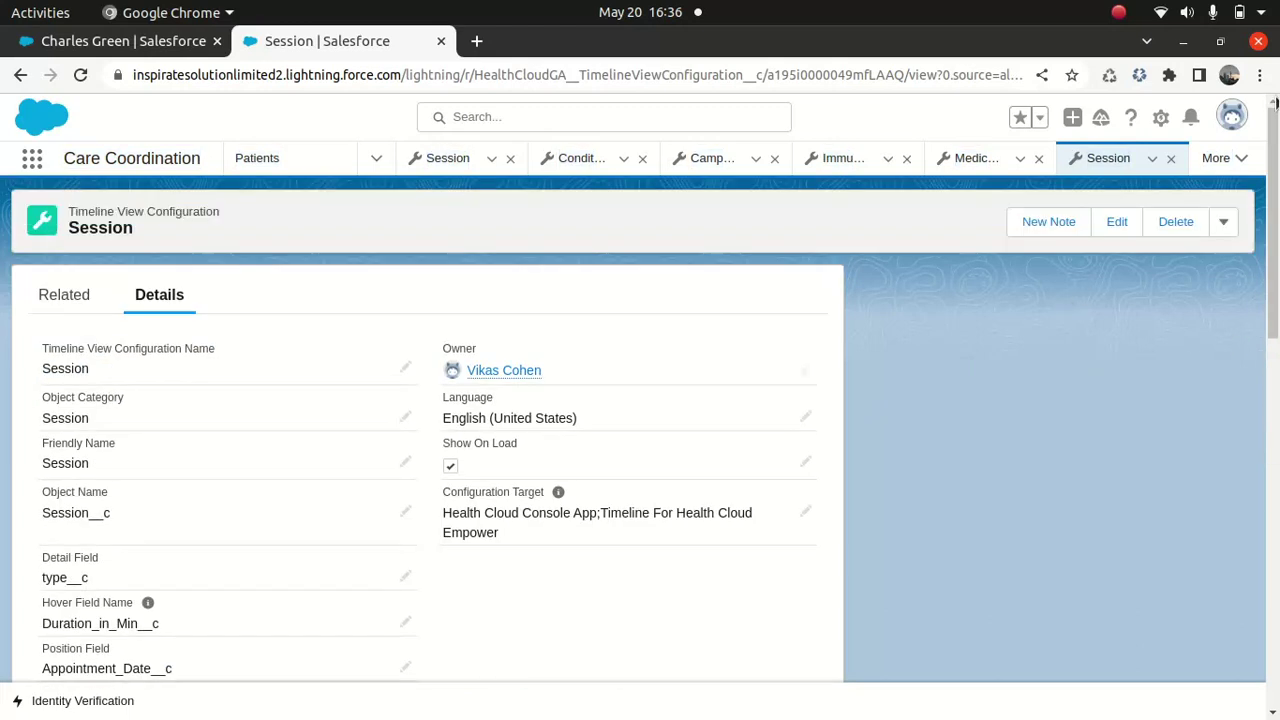
Open the first patient's record from the All Patients list and display its Timeline
click(291, 161)
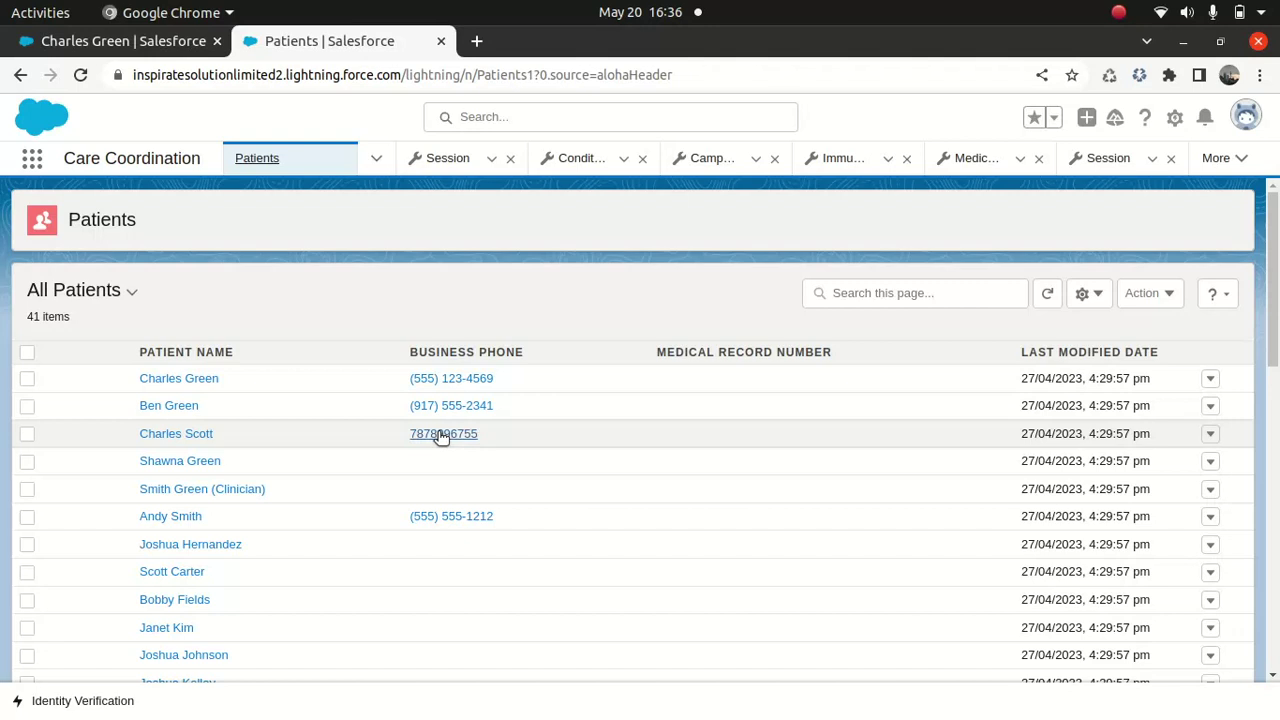
click(196, 378)
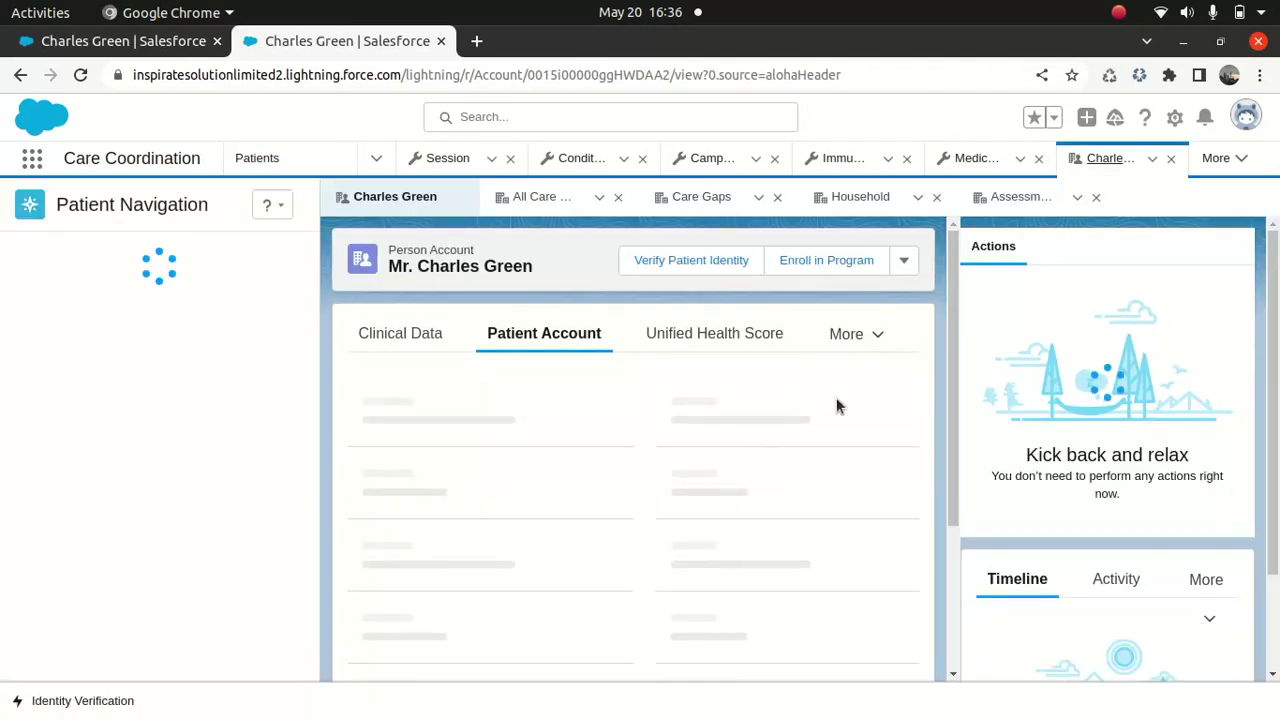
click(878, 335)
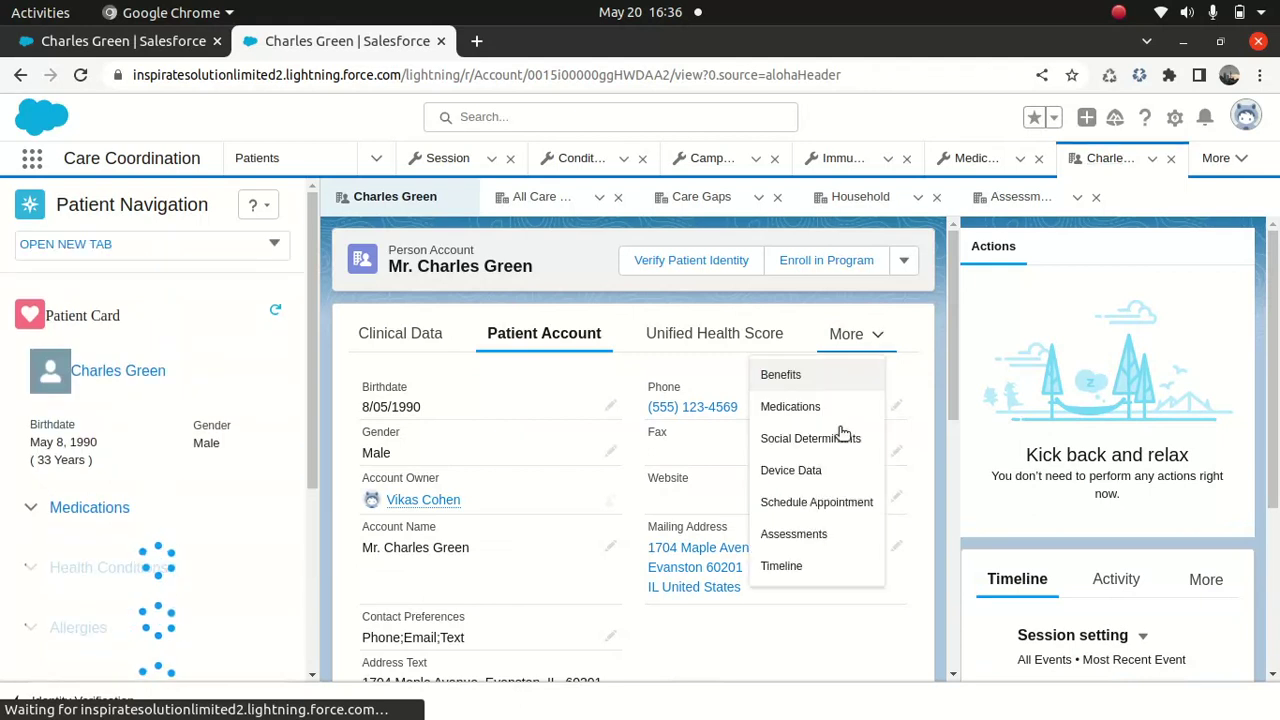
click(780, 566)
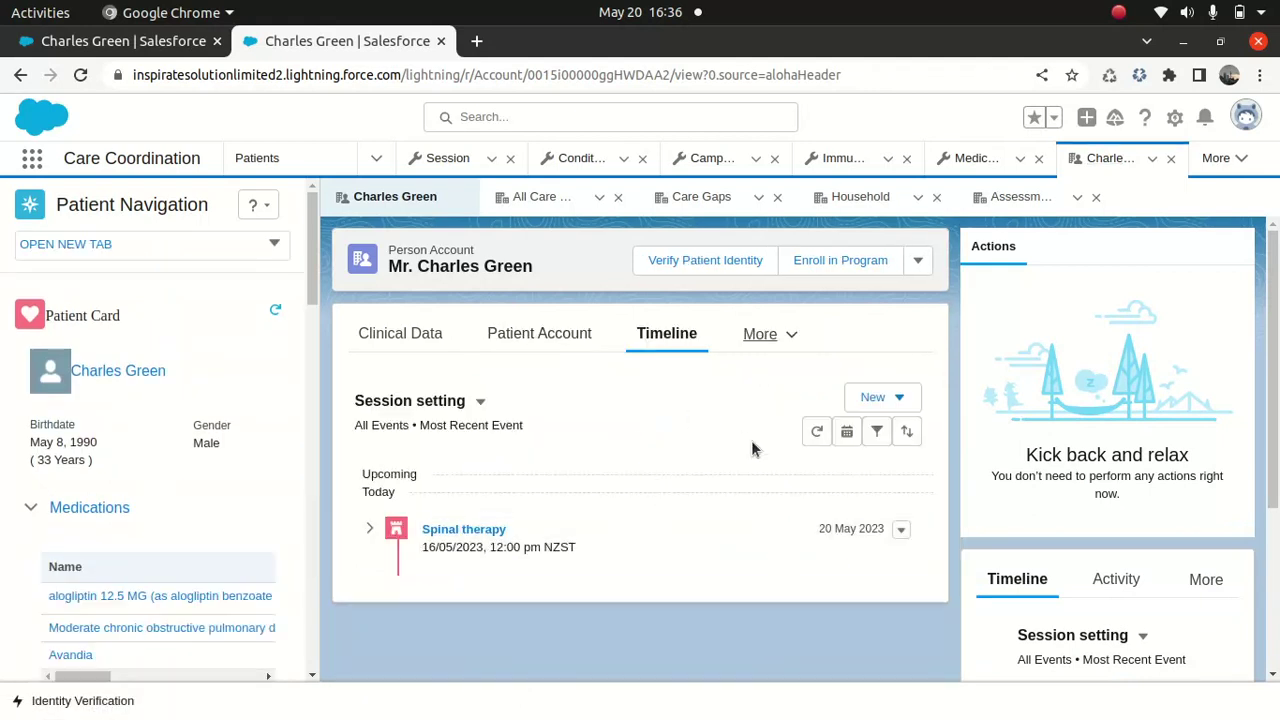
Start a new Session from the patient's timeline, named Back therapy, with a duration of 60 minutes and the detail Back therapy
click(882, 402)
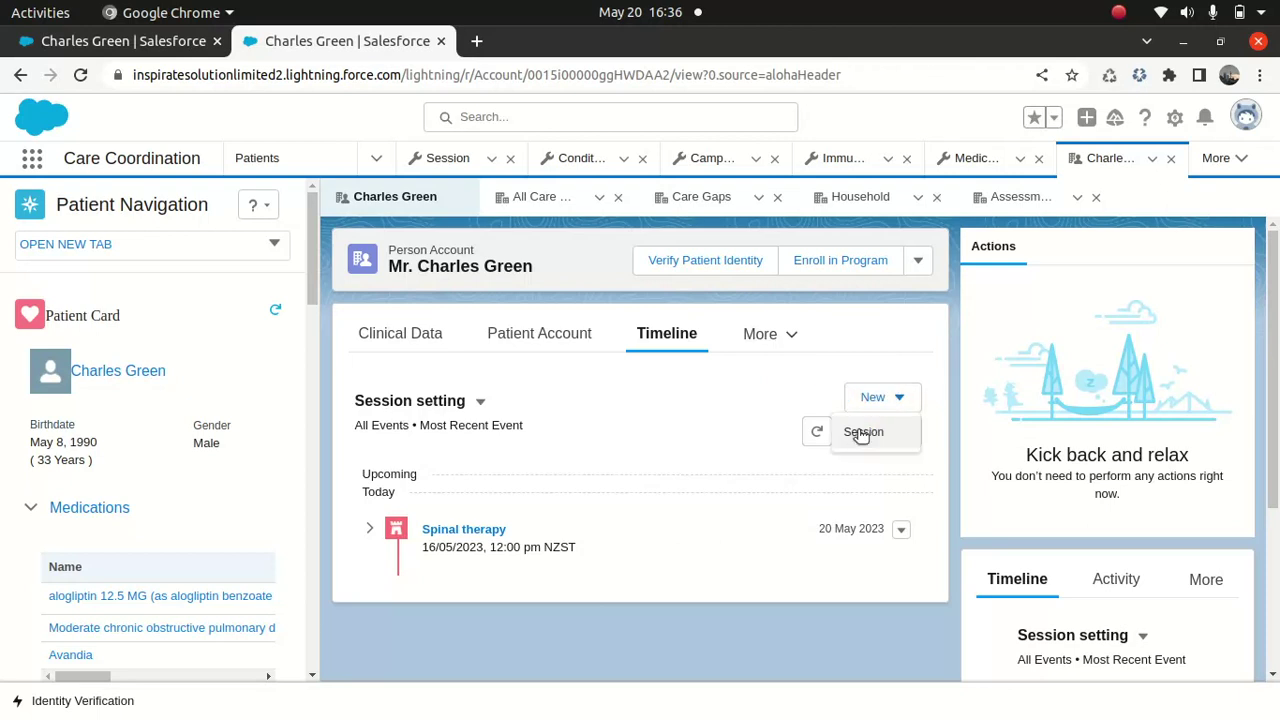
click(856, 431)
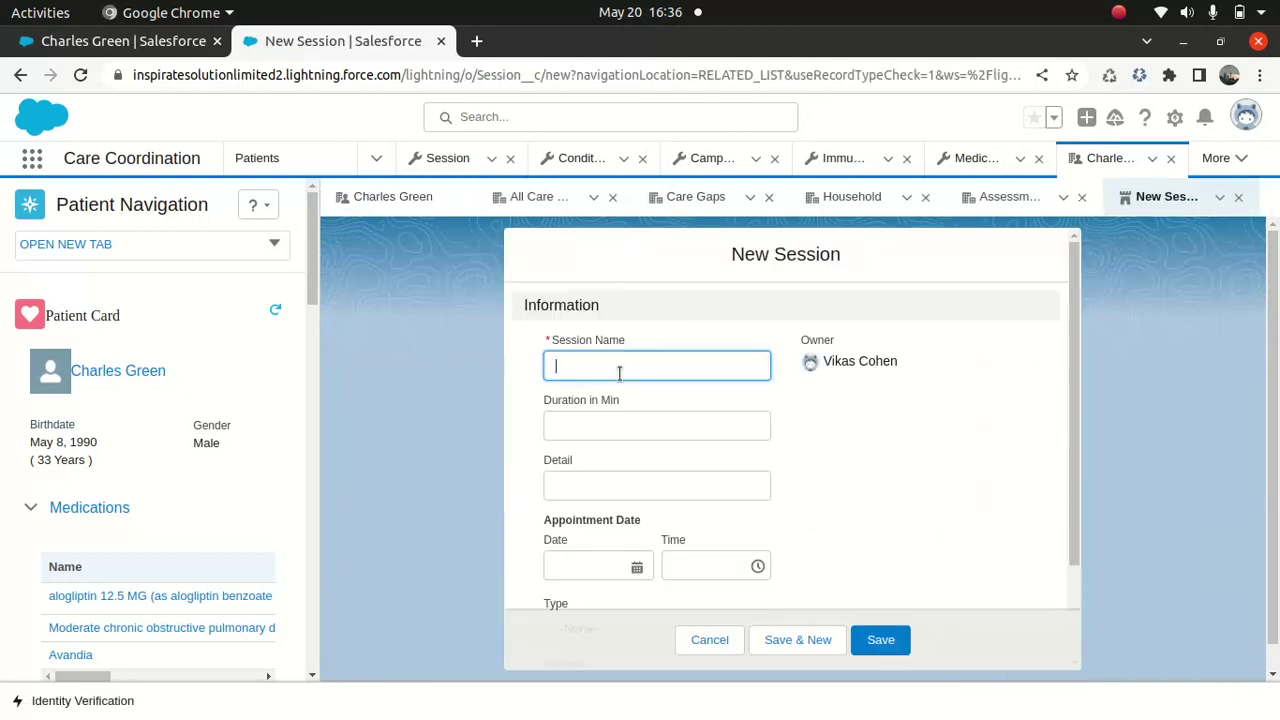
text(Back therapy)
key(Tab)
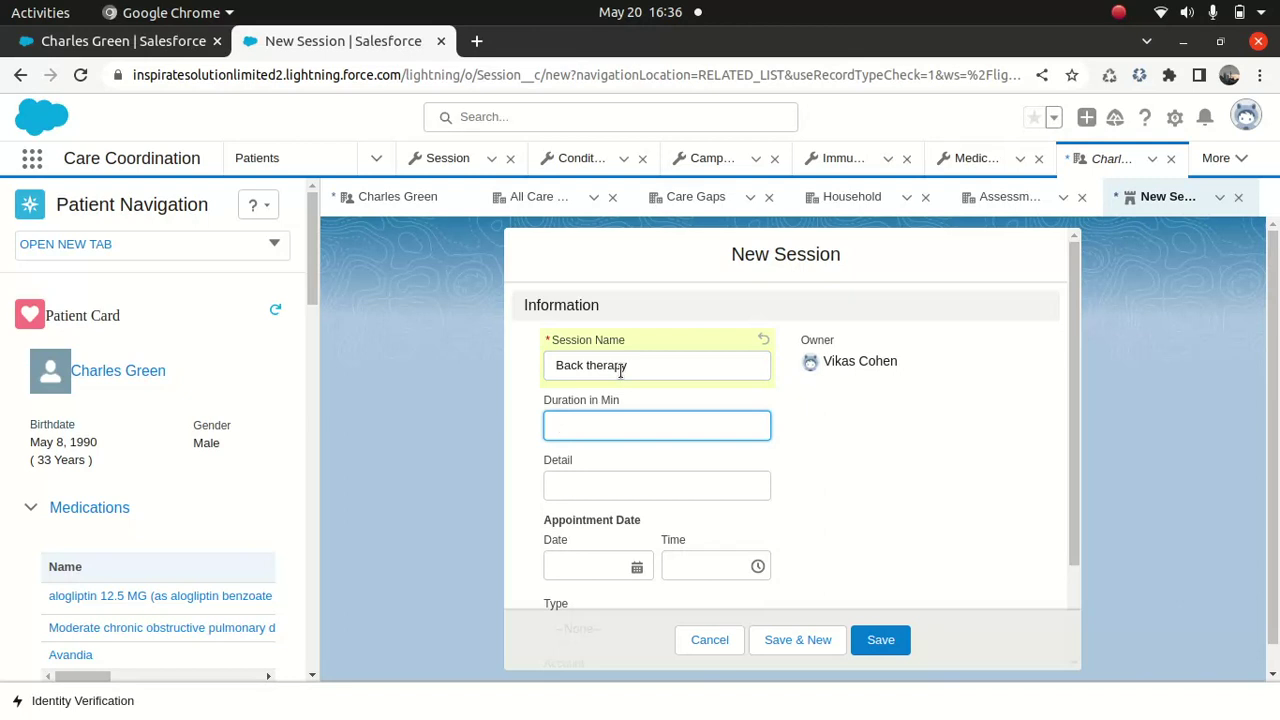
text(60)
key(Tab)
text(Back therapy)
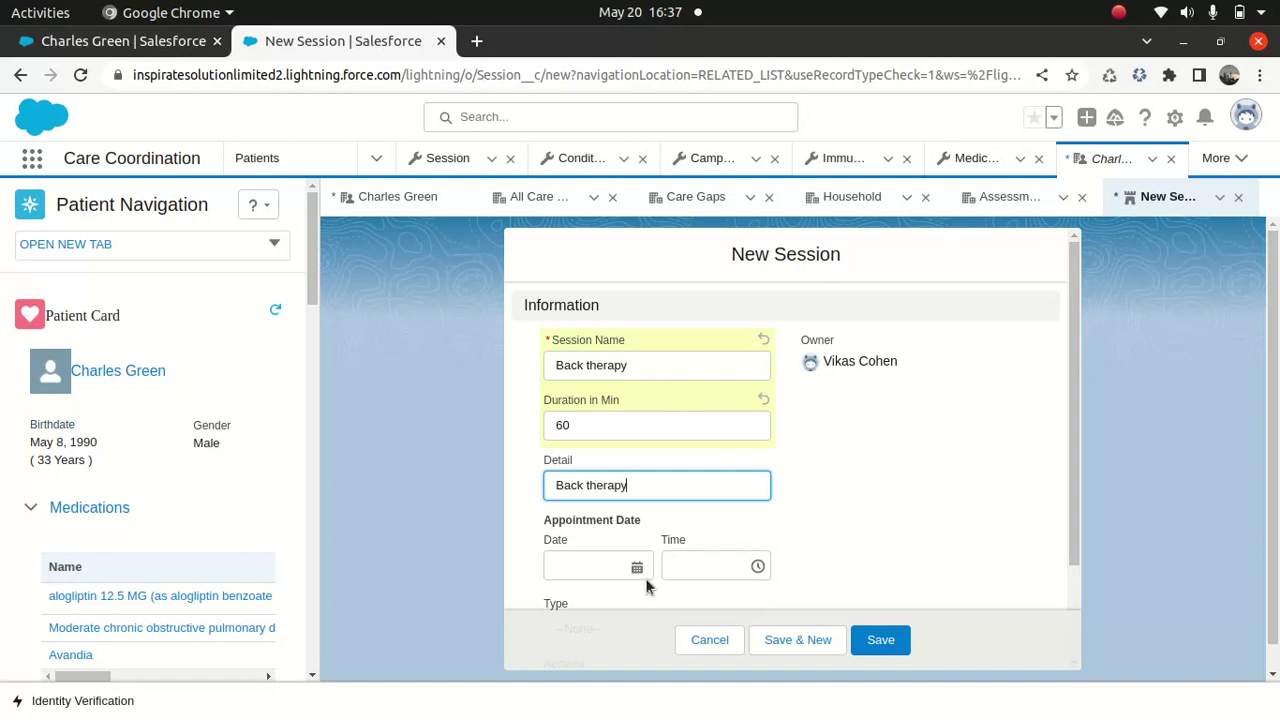
Set the session's appointment date to 25/05/2023 and its type to Spinal Injury, and save the record
click(634, 567)
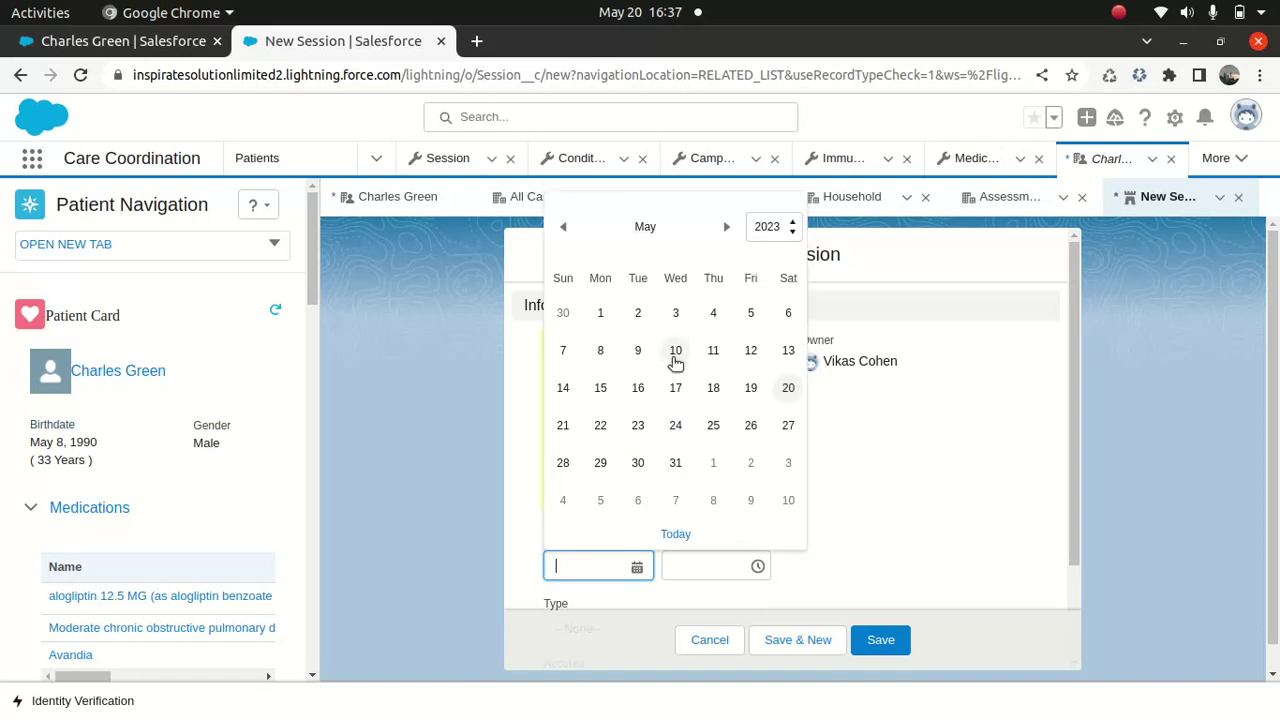
click(713, 425)
drag(1068, 432, 1062, 541)
click(636, 514)
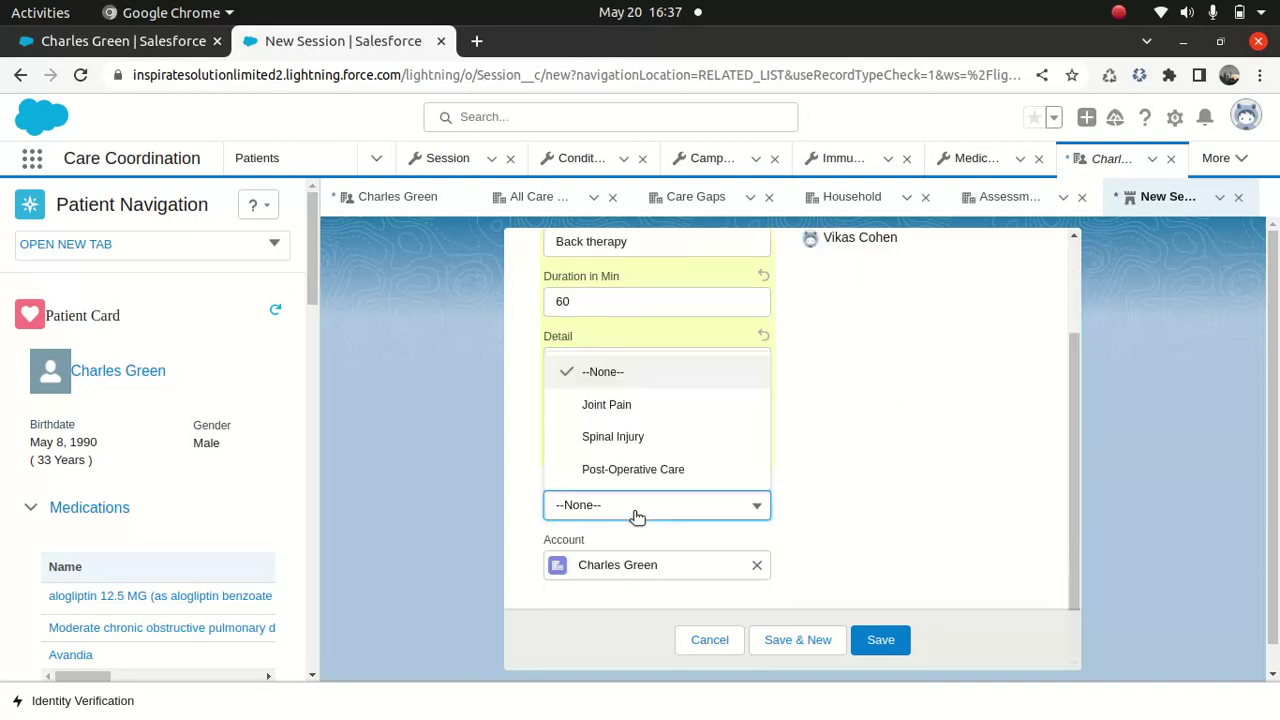
click(620, 437)
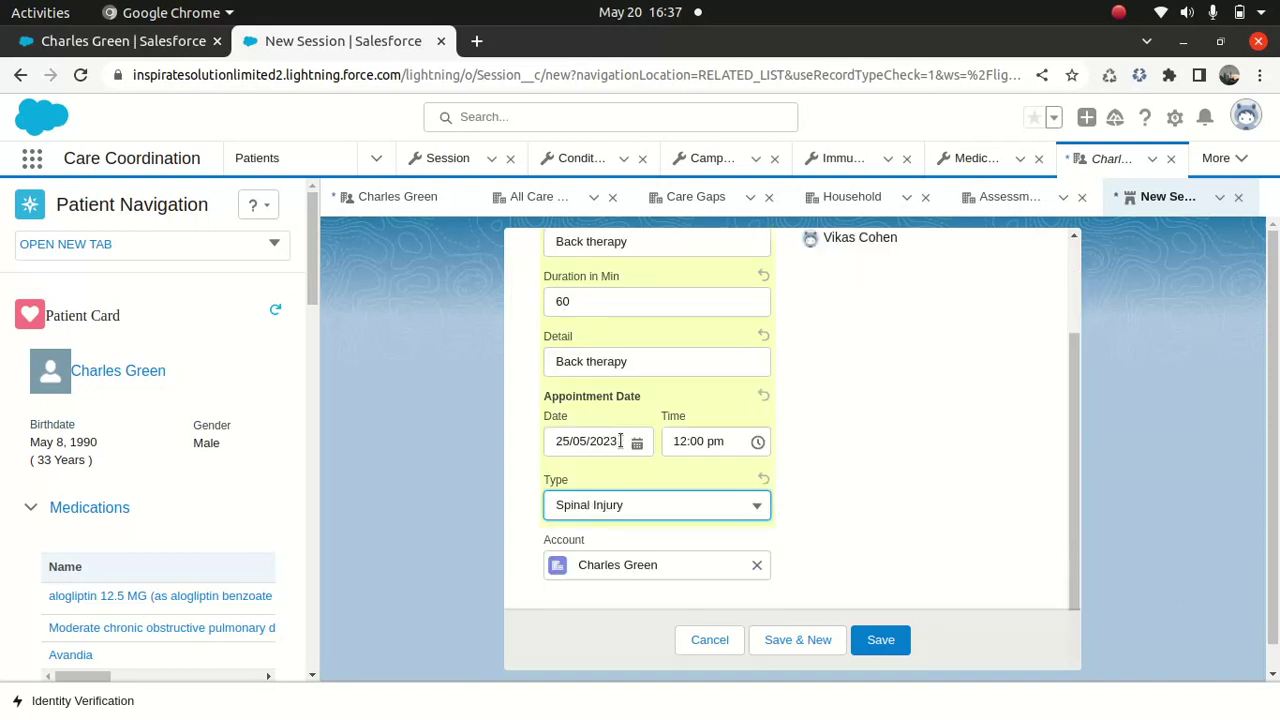
click(882, 641)
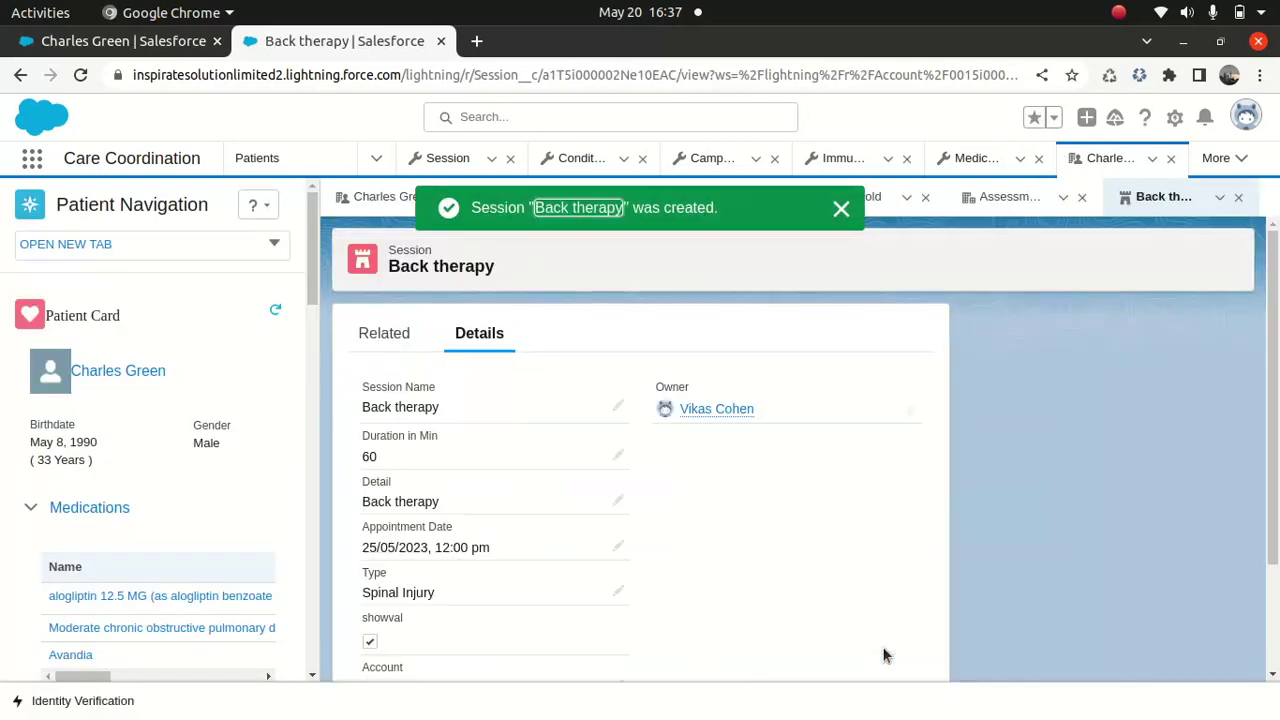
Return to the patient's account record and refresh the Session setting timeline
click(840, 208)
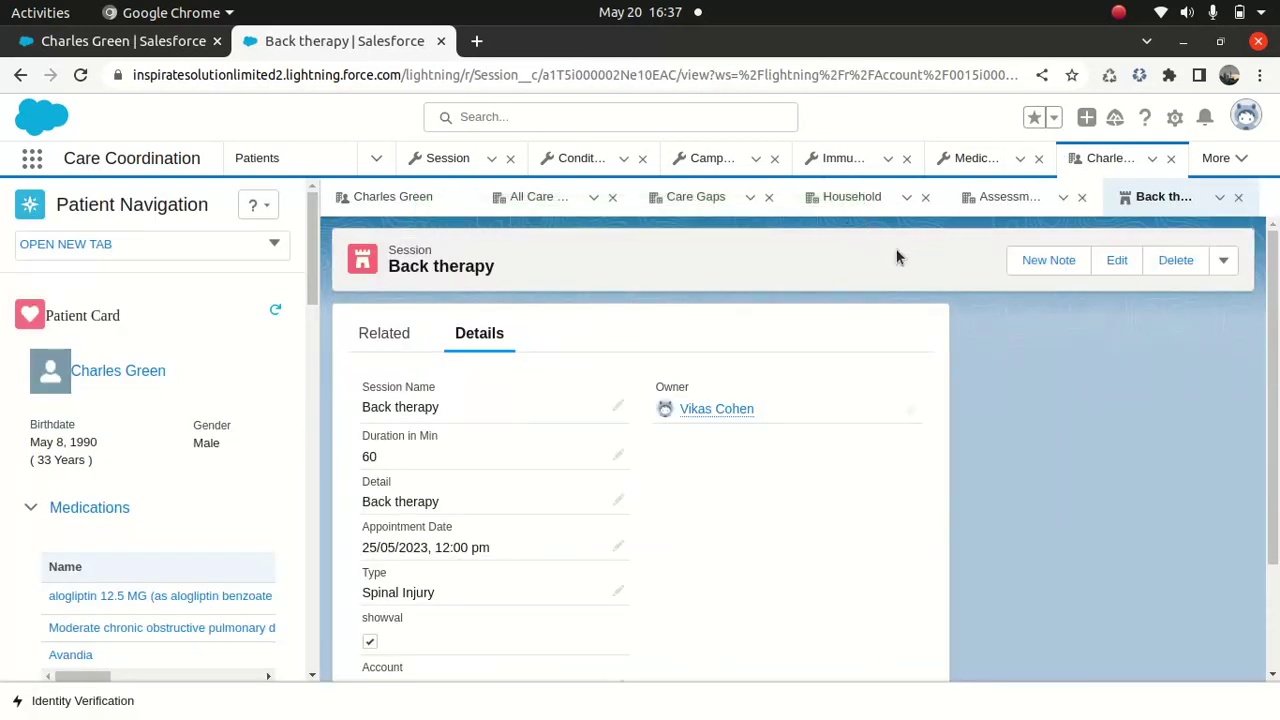
click(390, 204)
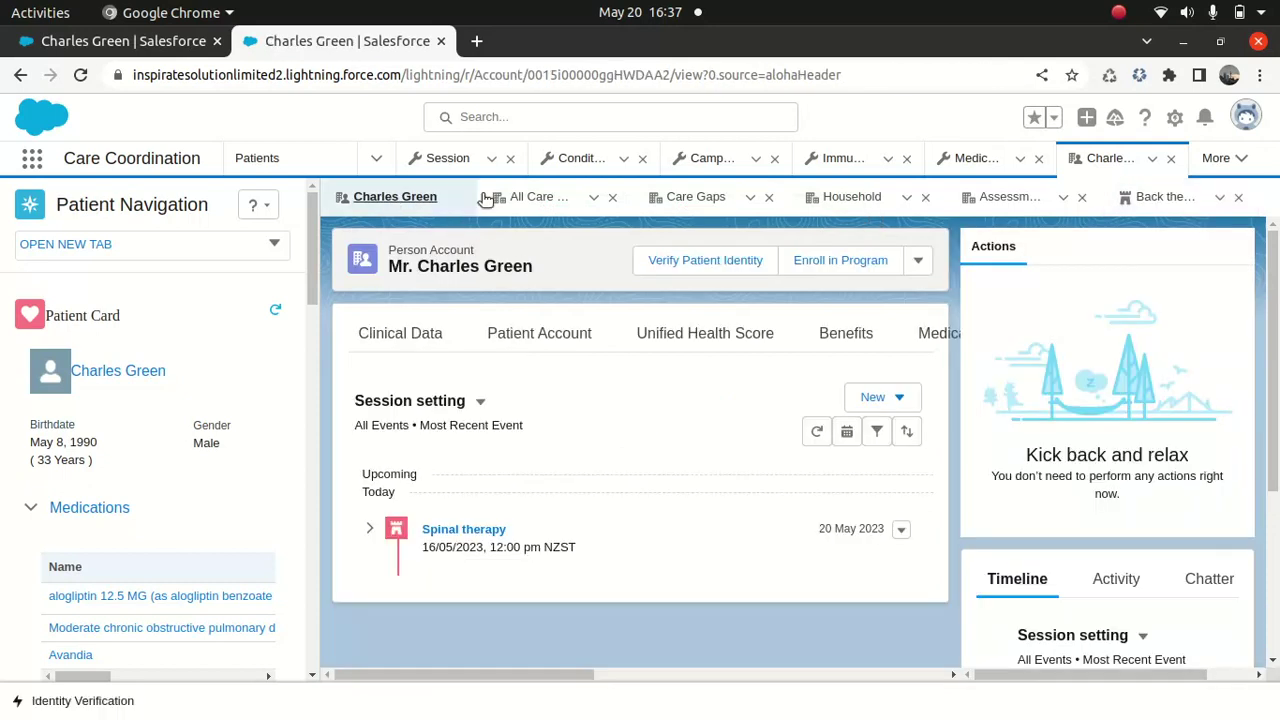
click(815, 440)
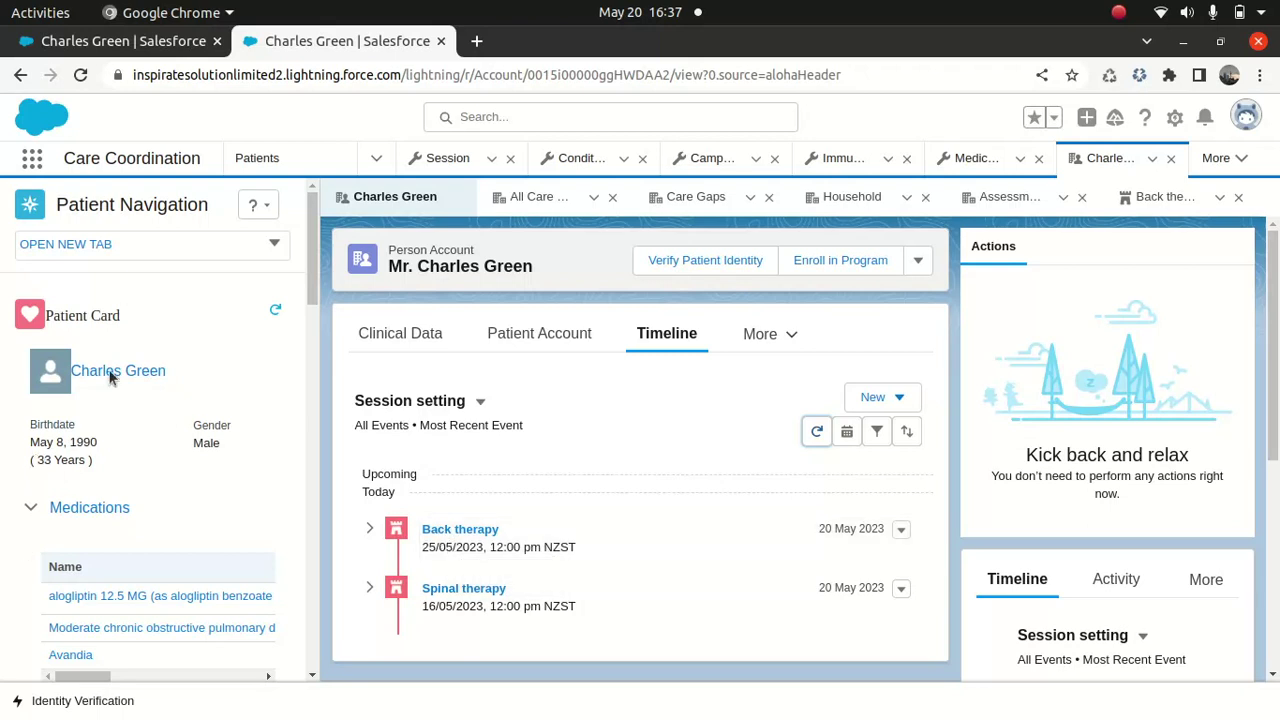
Look through the patient card, find OmniStudio FlexCards by searching for flex, and open it in a new browser tab
scroll(278, 527, down, 7)
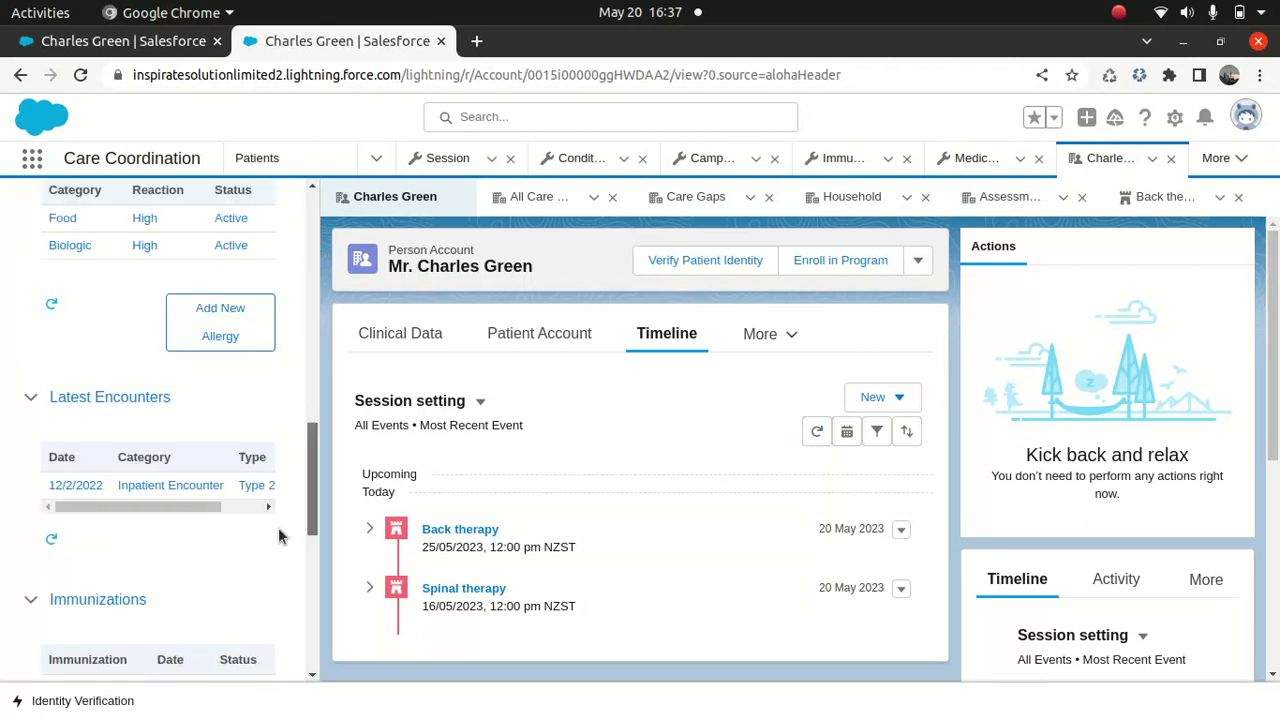
scroll(290, 400, up, 7)
mouse_move(310, 236)
mouse_down()
mouse_move(318, 658)
mouse_move(327, 245)
mouse_up()
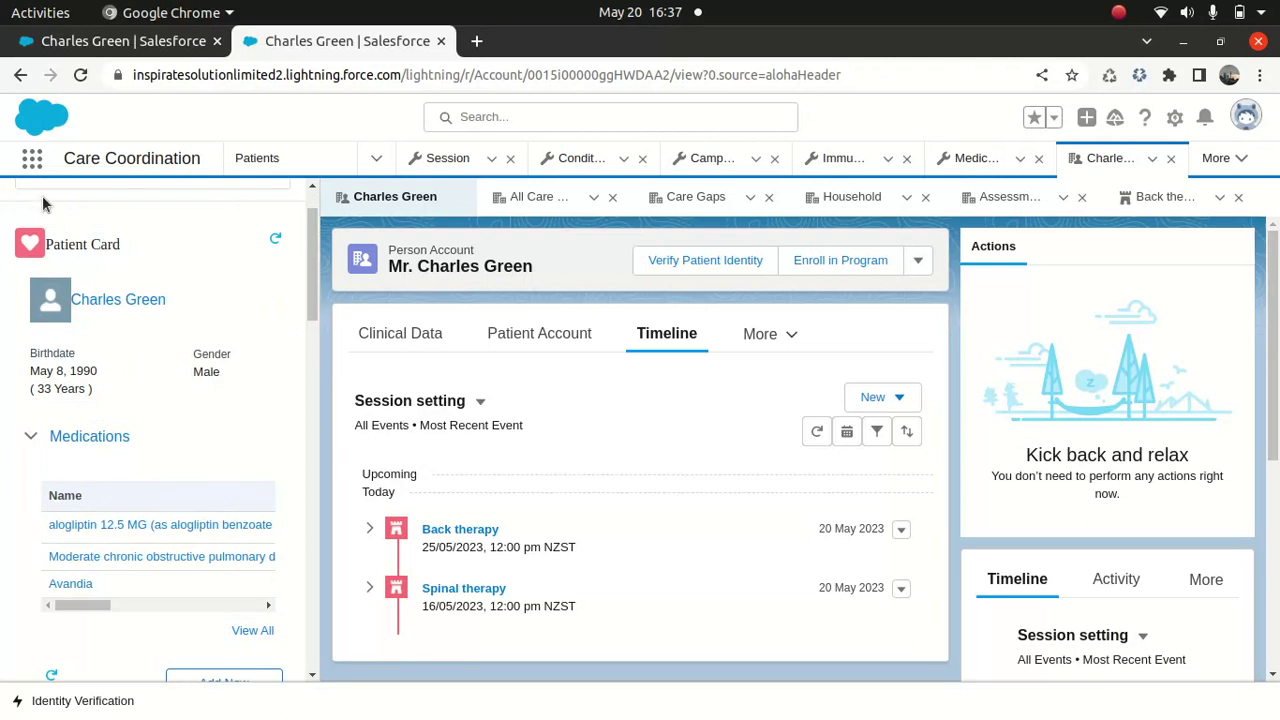
click(30, 160)
text(flex)
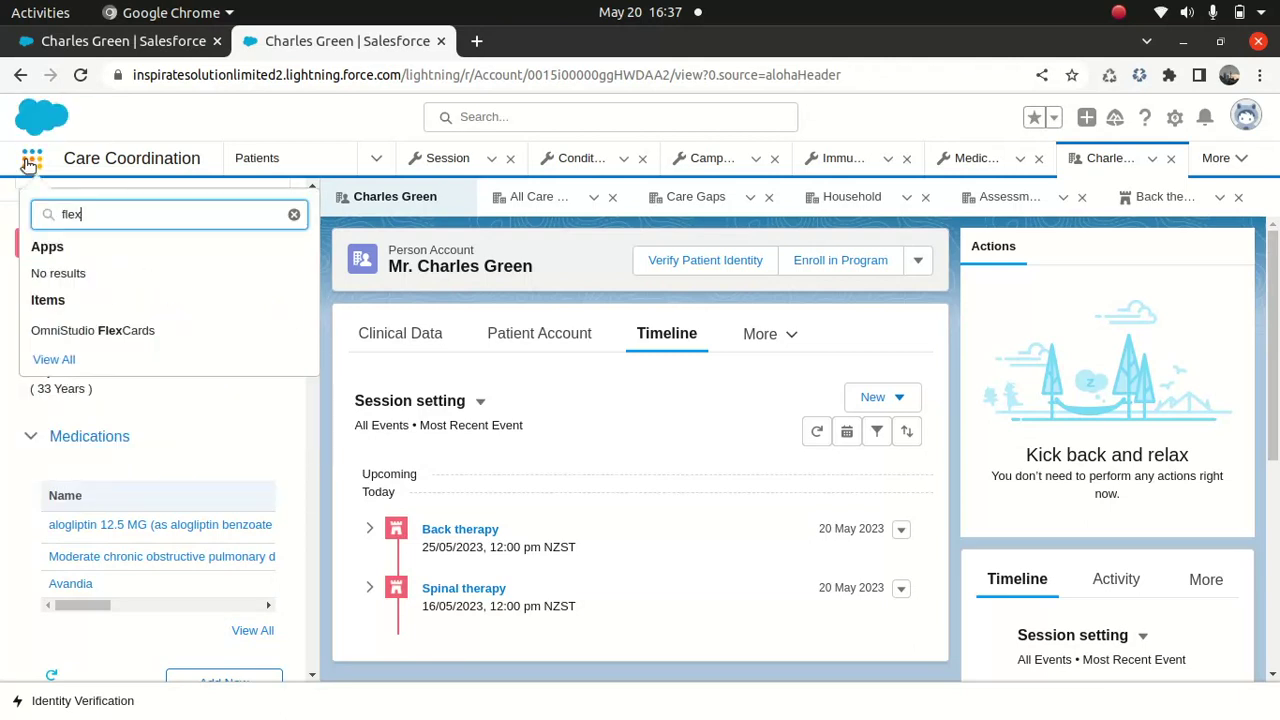
right_click(122, 330)
click(215, 343)
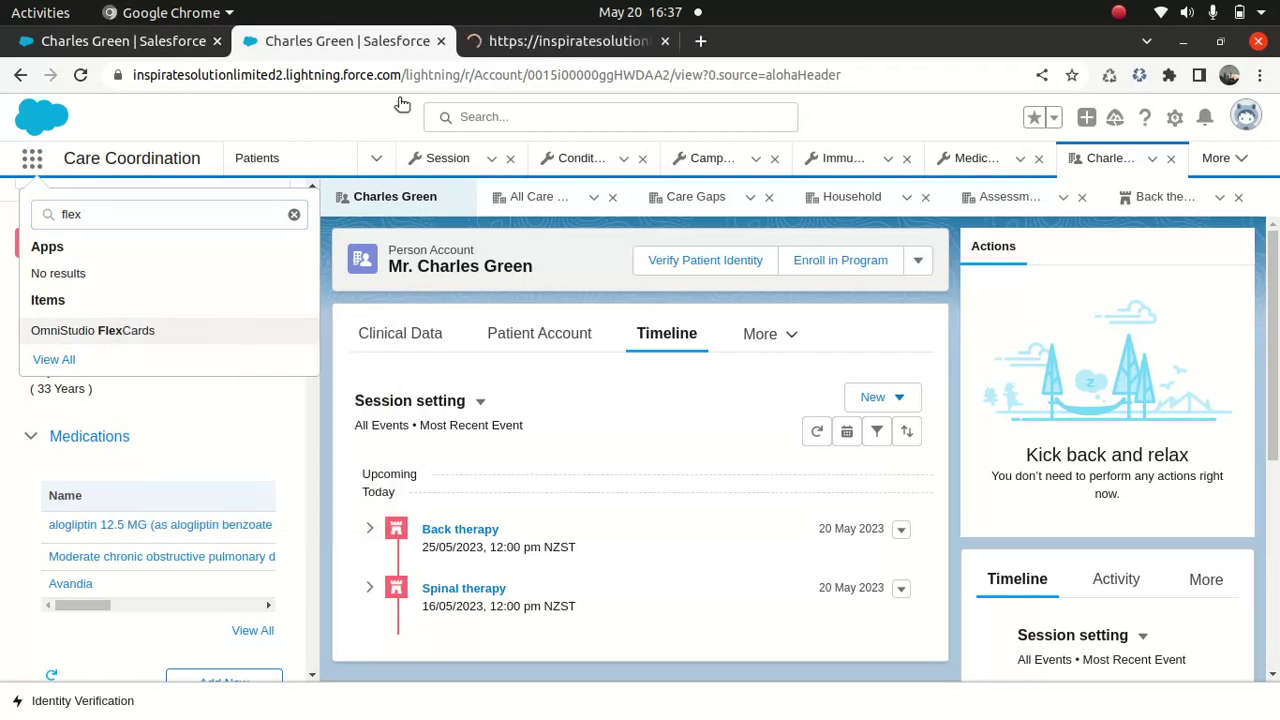
key(Escape)
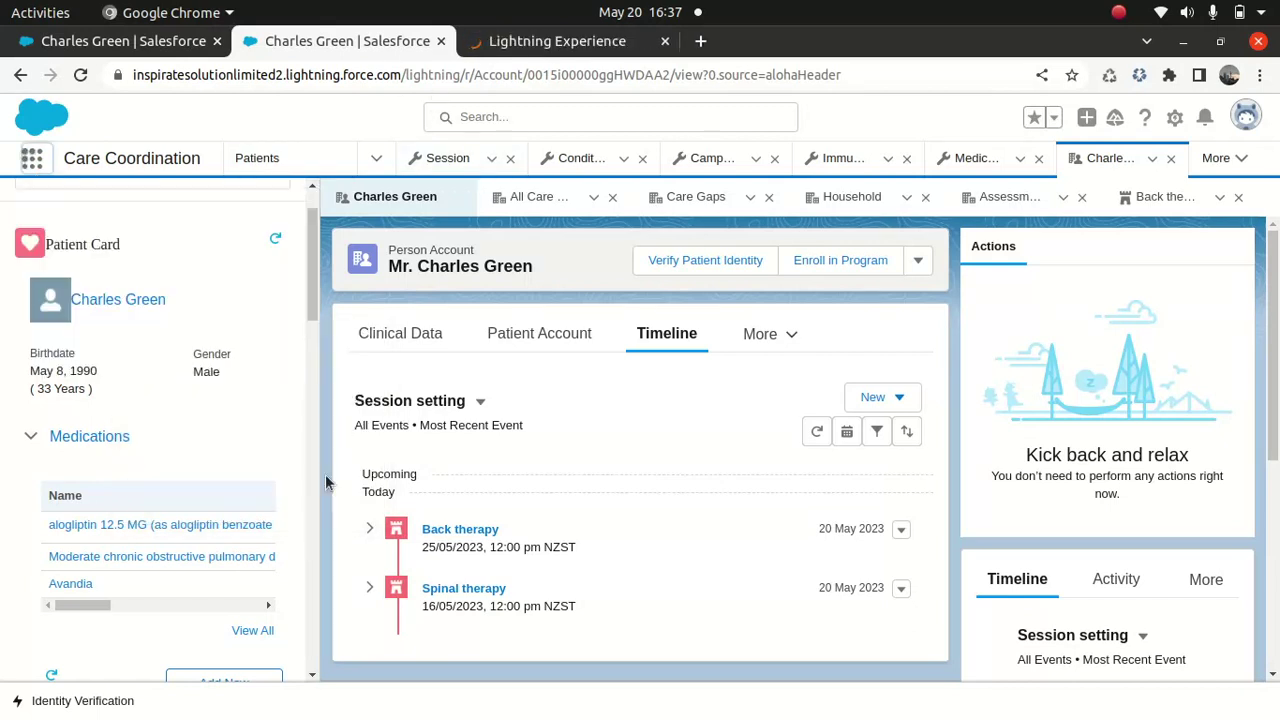